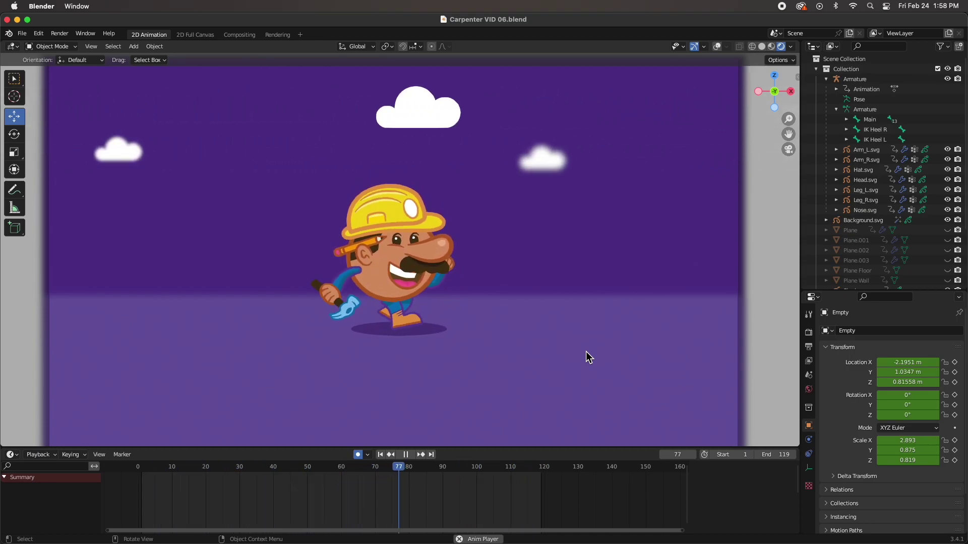
# Stop the animation playback and switch to Chrome to view the Learn 2 Animate channel's uploaded videos.
pyautogui.moveTo(453, 466); pyautogui.dragTo(387, 543)
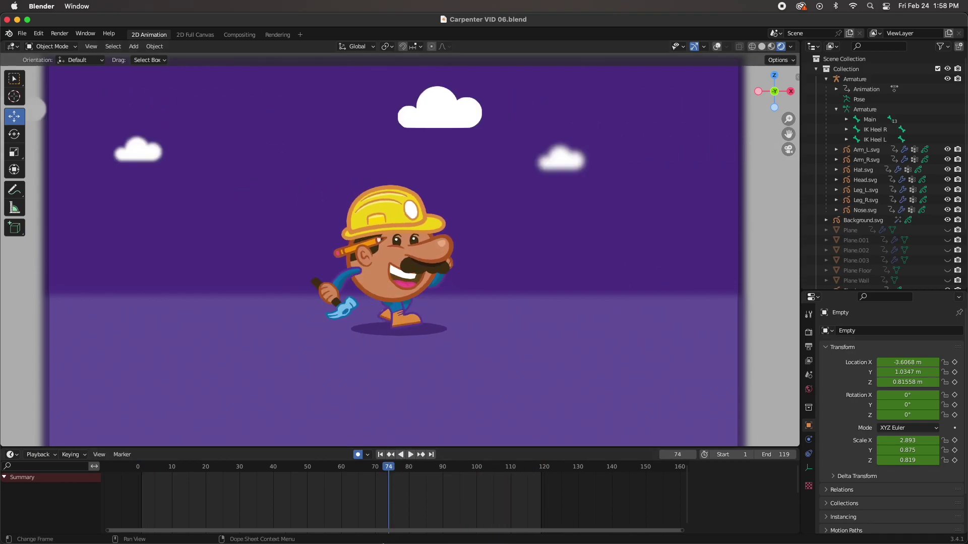
pyautogui.moveTo(355, 543)
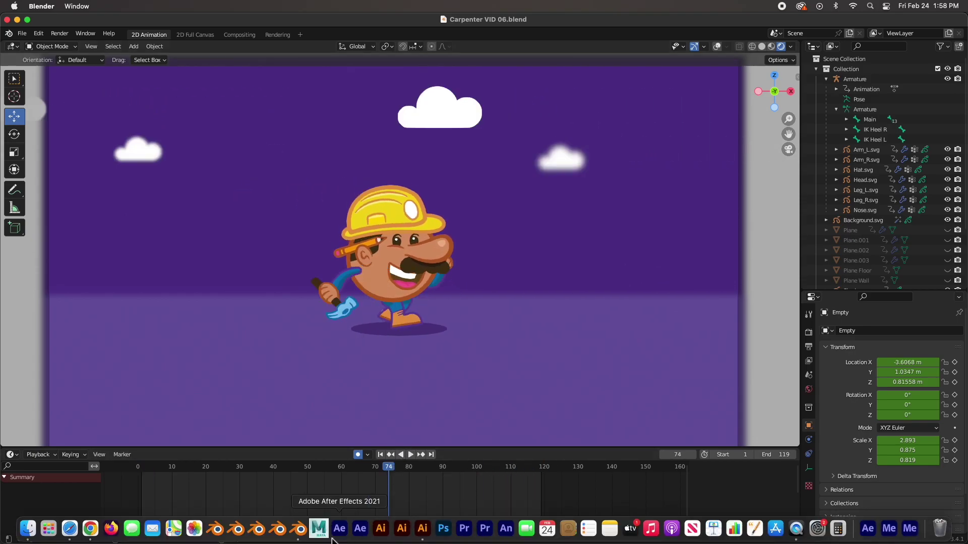
pyautogui.click(90, 528)
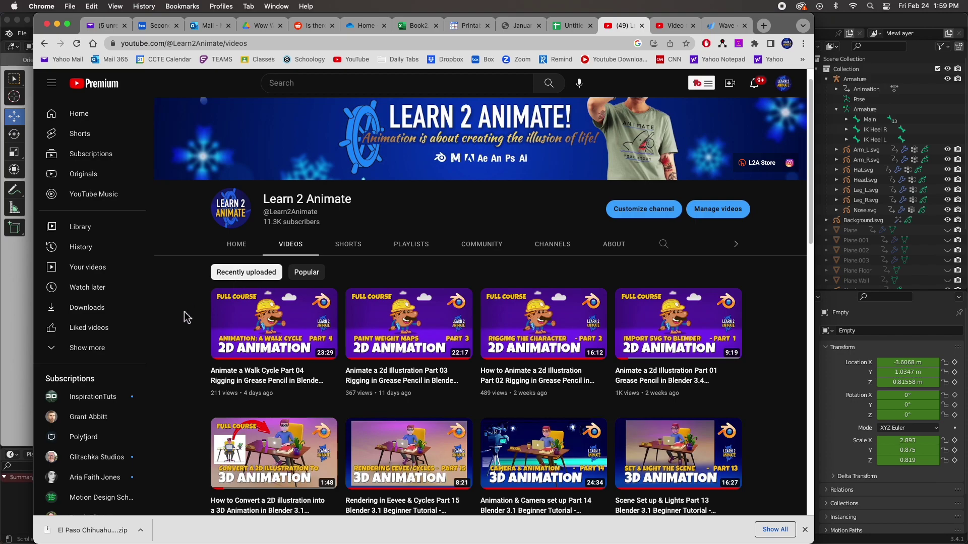
# Return to Blender and preview the finished walk animation with the moving clouds.
pyautogui.click(24, 317)
pyautogui.click(410, 454)
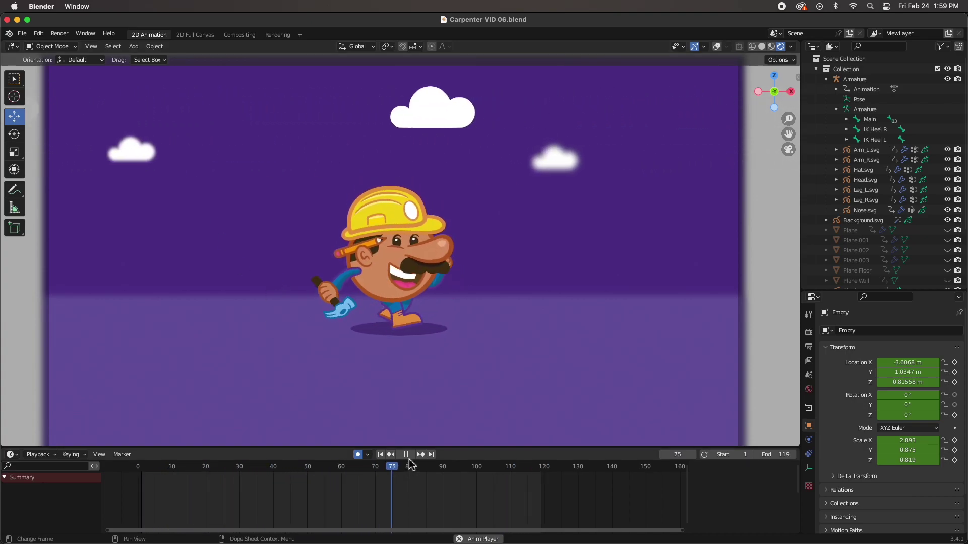
pyautogui.press('space')
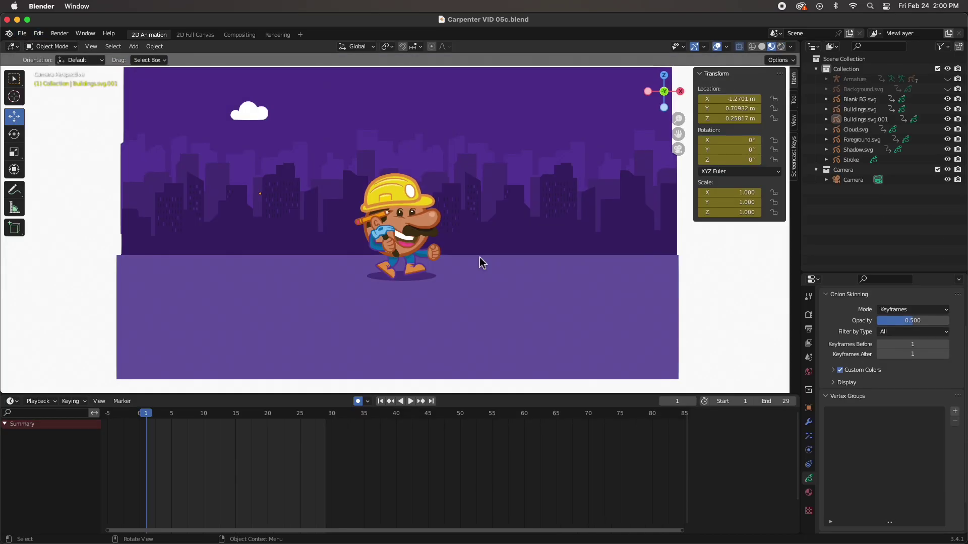
# Check that the left buildings, the foreground and the blank background are separate objects by selecting each one.
pyautogui.click(464, 209)
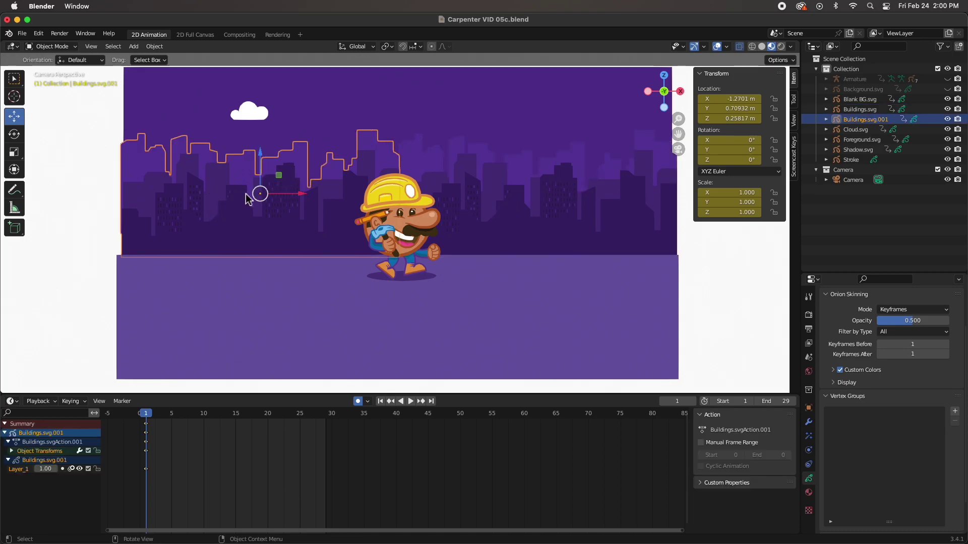
pyautogui.moveTo(259, 192); pyautogui.dragTo(195, 183)
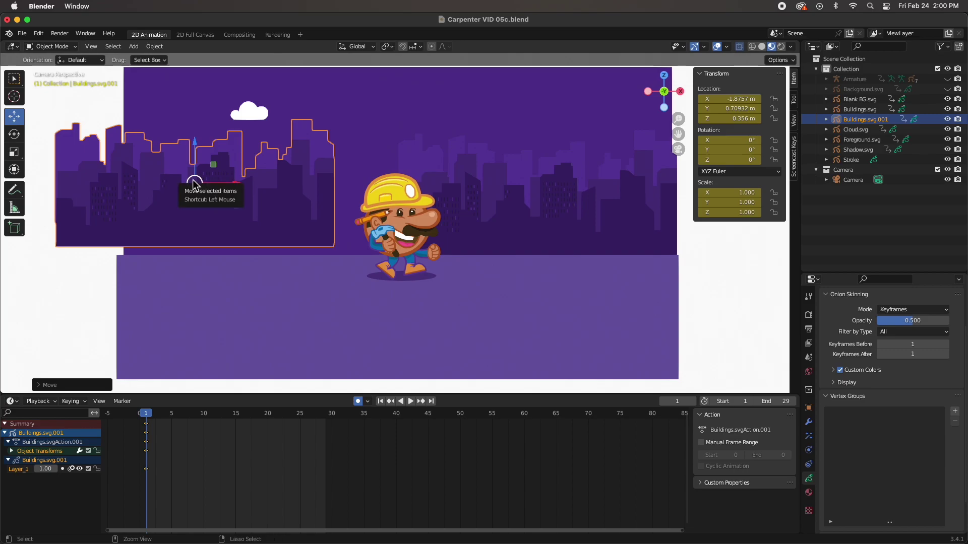
pyautogui.hotkey('ctrl', 'z')
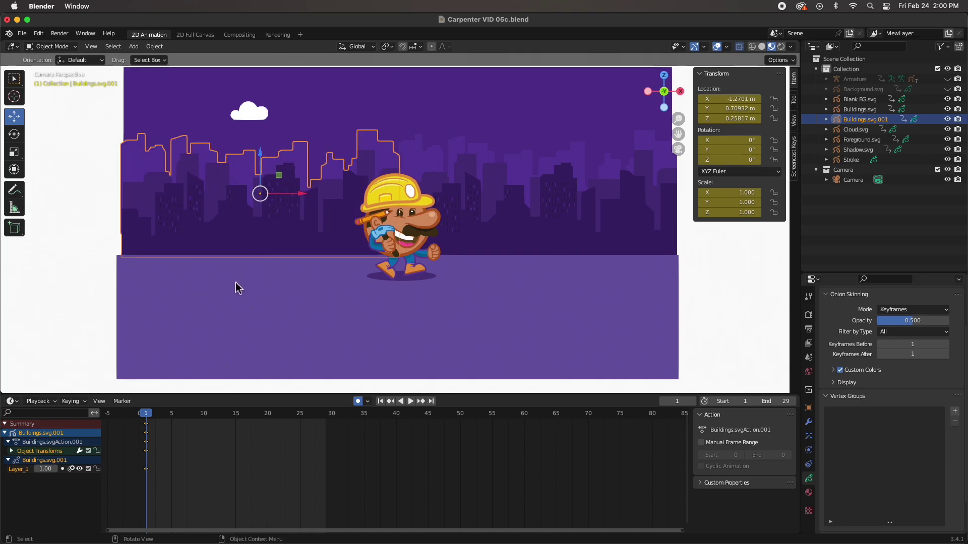
pyautogui.click(258, 301)
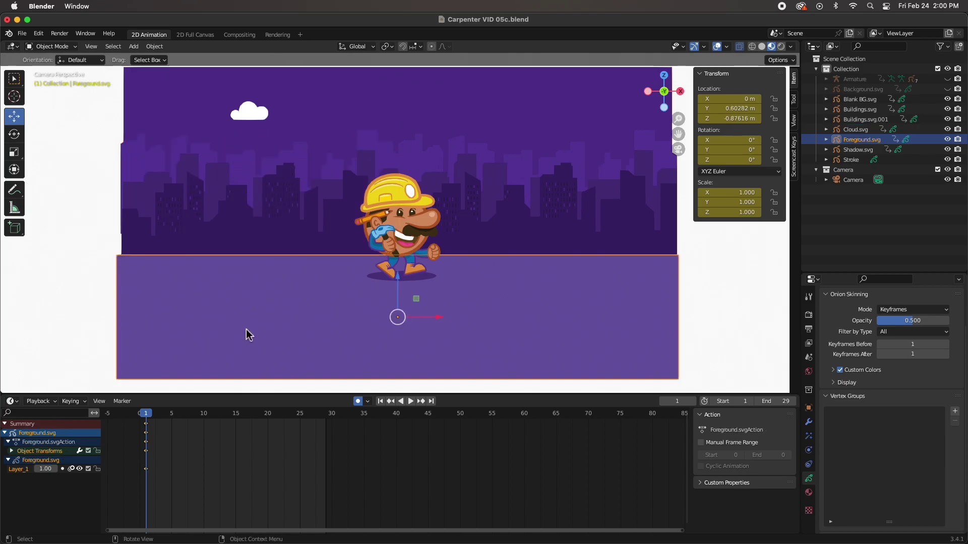
pyautogui.click(317, 111)
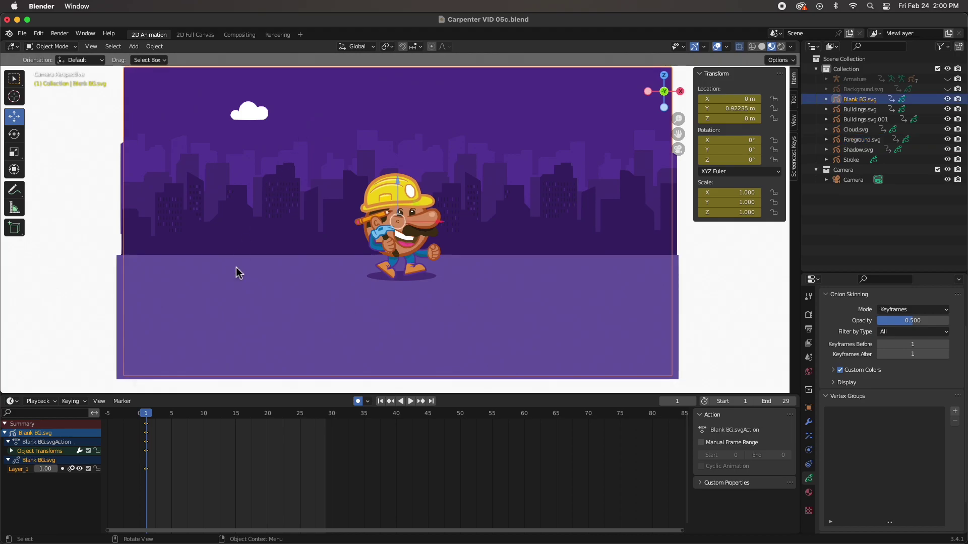
# Switch to Illustrator and view the Background, Buildings, Blank BG and Foreground SVG artwork.
pyautogui.moveTo(302, 538)
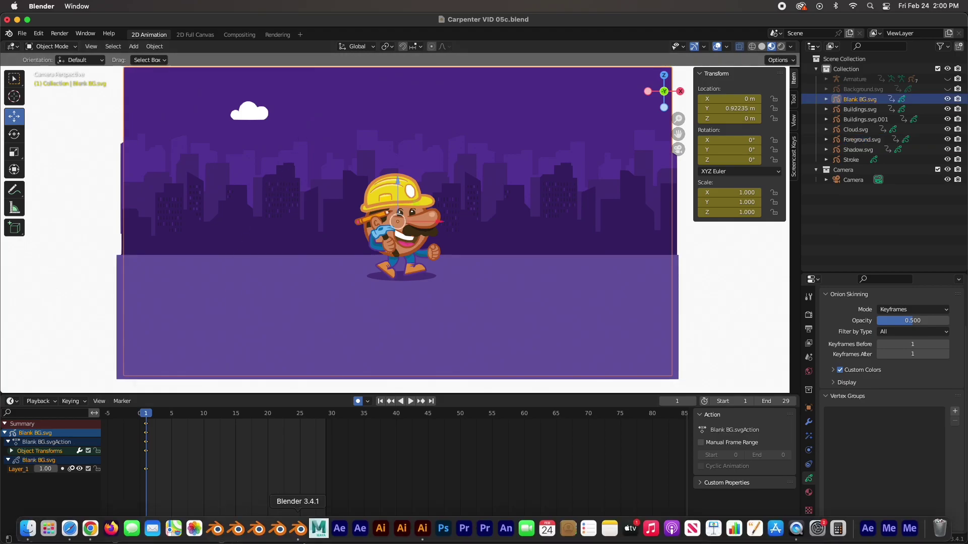
pyautogui.click(423, 528)
pyautogui.click(418, 327)
pyautogui.click(646, 328)
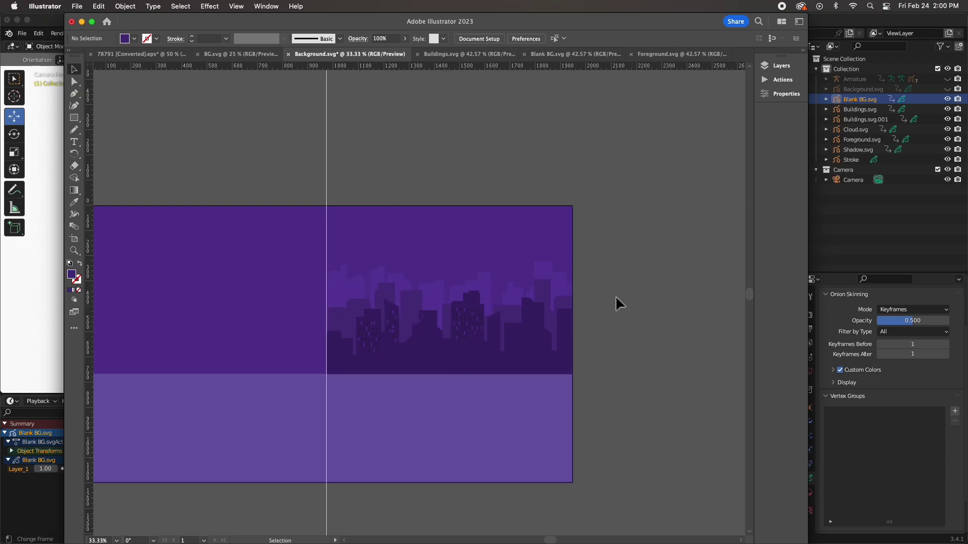
pyautogui.click(447, 56)
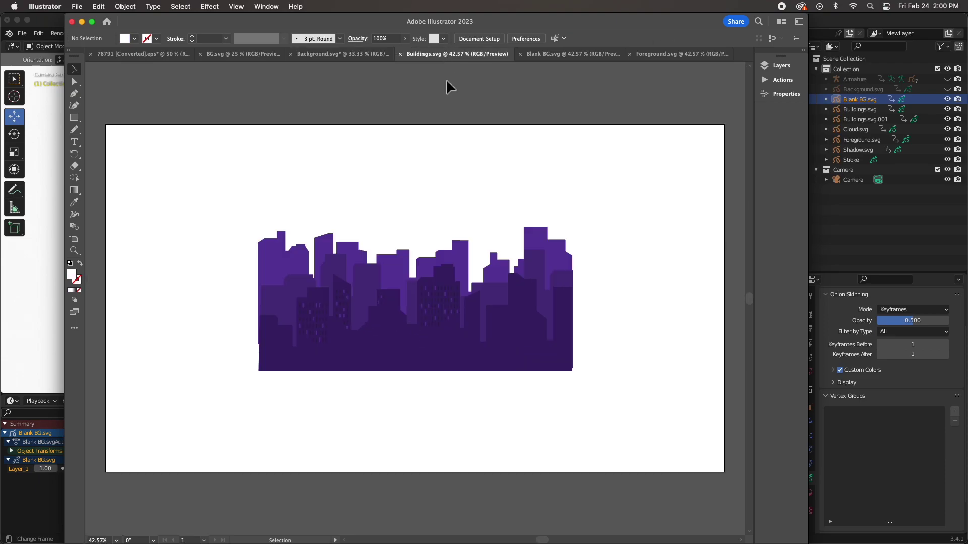
pyautogui.click(556, 54)
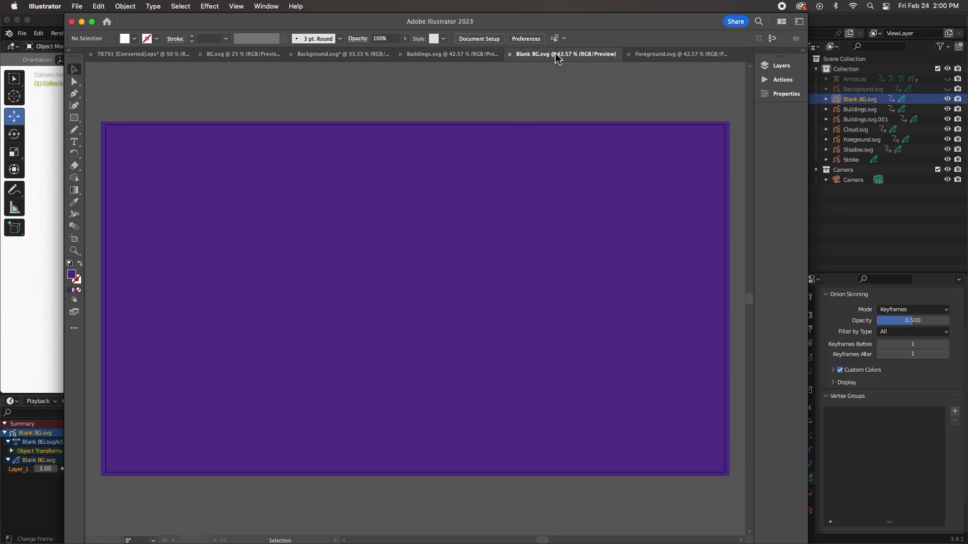
pyautogui.click(648, 59)
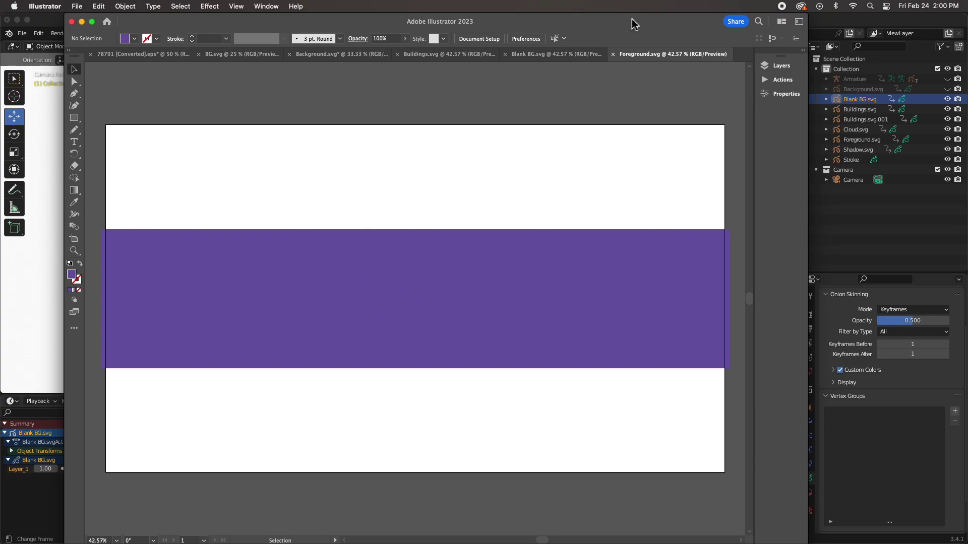
# Return to Blender, preview the character's walk cycle and go back to frame 1.
pyautogui.moveTo(406, 540)
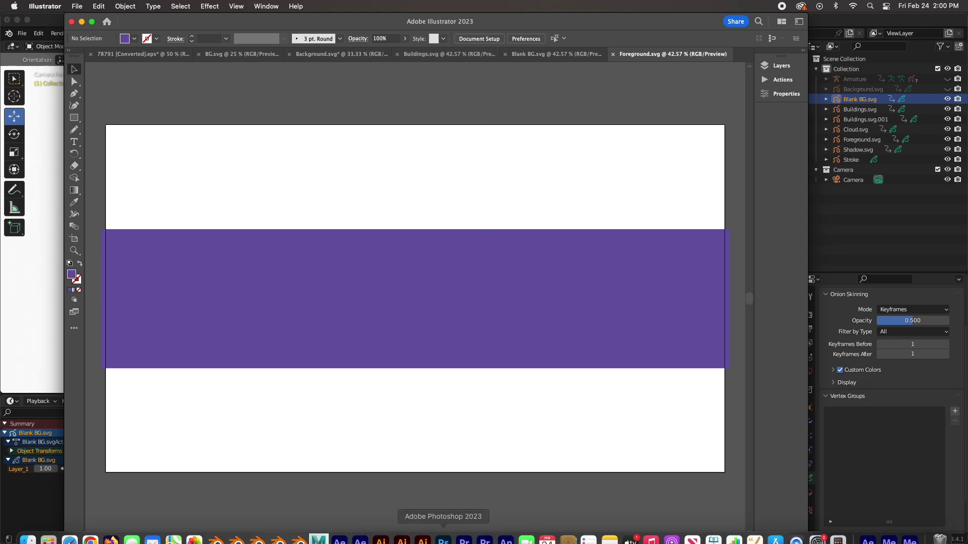
pyautogui.click(300, 528)
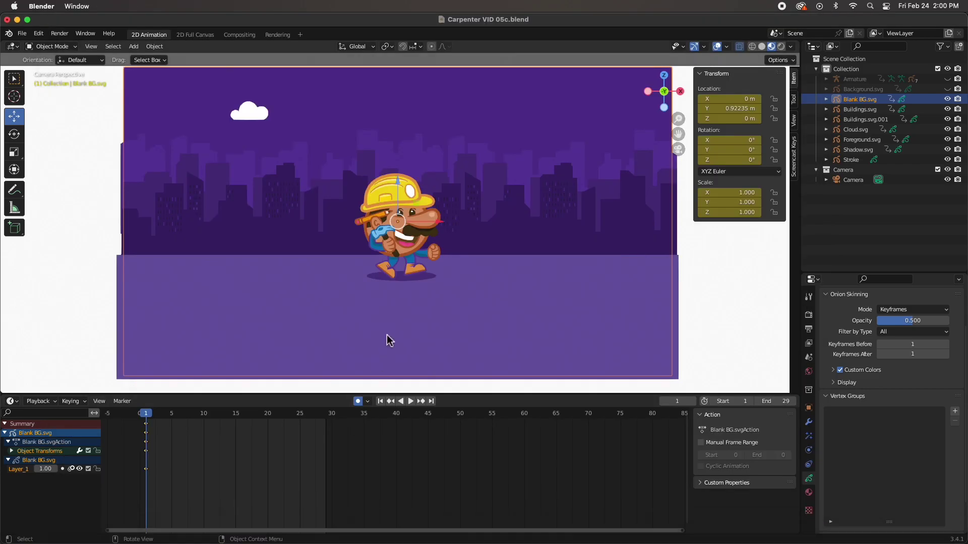
pyautogui.click(411, 407)
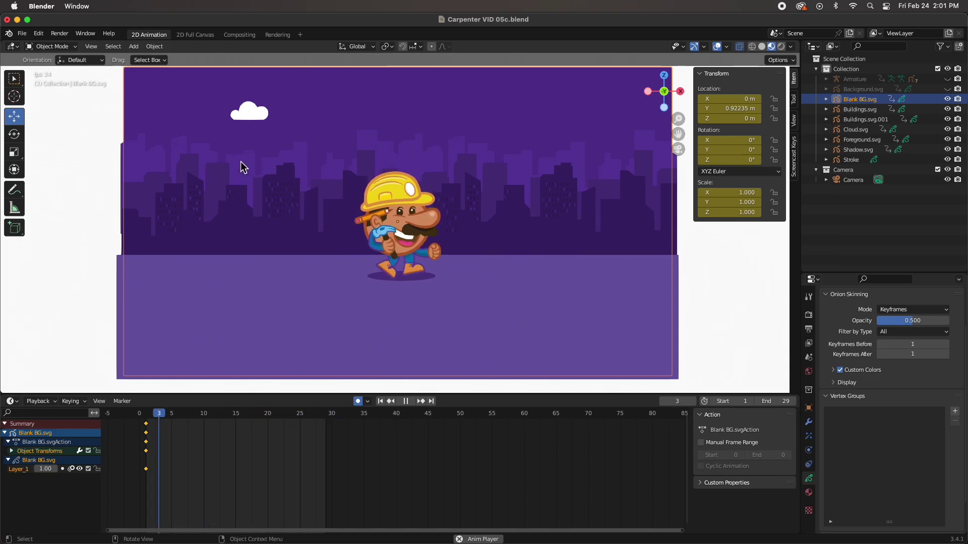
pyautogui.click(406, 402)
pyautogui.click(380, 401)
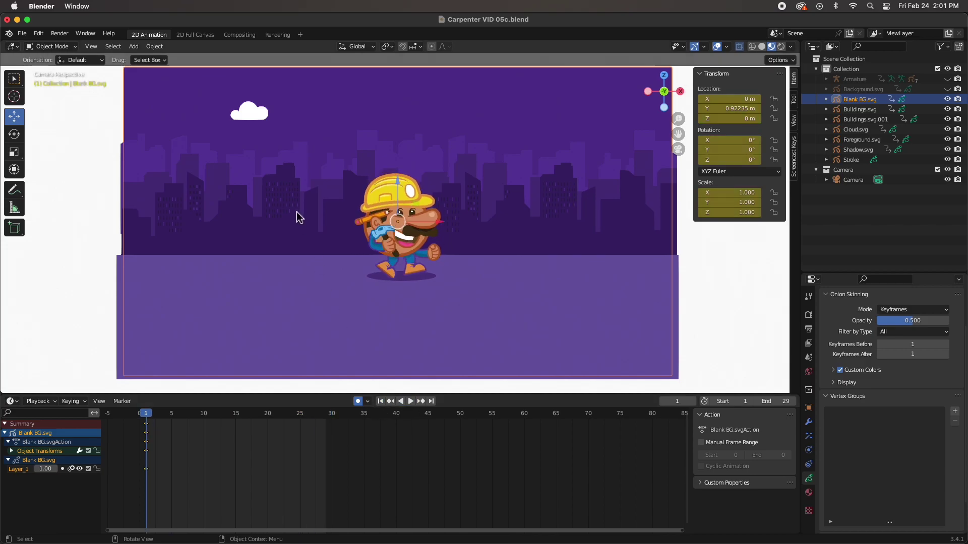
# Move the cloud to about X -1.23 m, Z 0.89 m and place a duplicate at about X -1.86 m, Z 1.11 m.
pyautogui.click(242, 117)
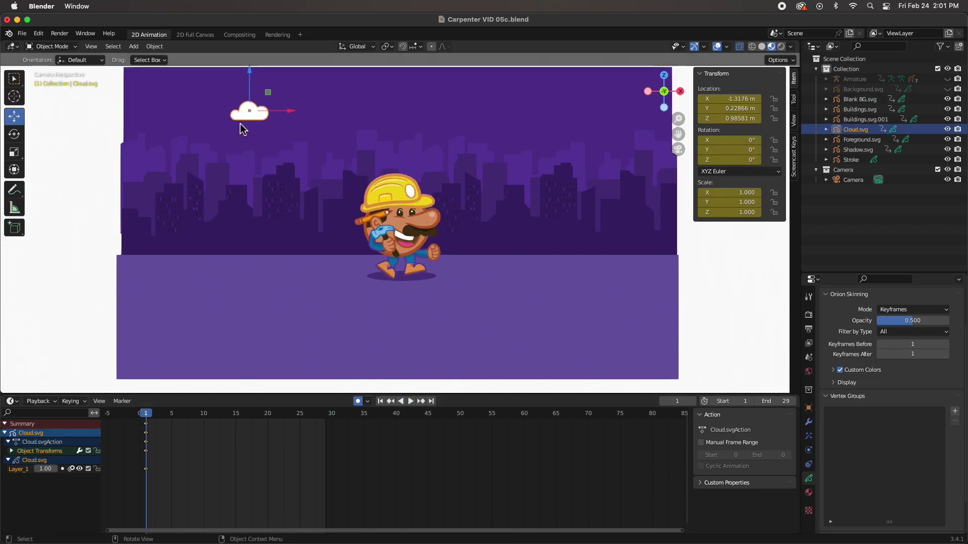
pyautogui.moveTo(253, 117); pyautogui.dragTo(261, 129)
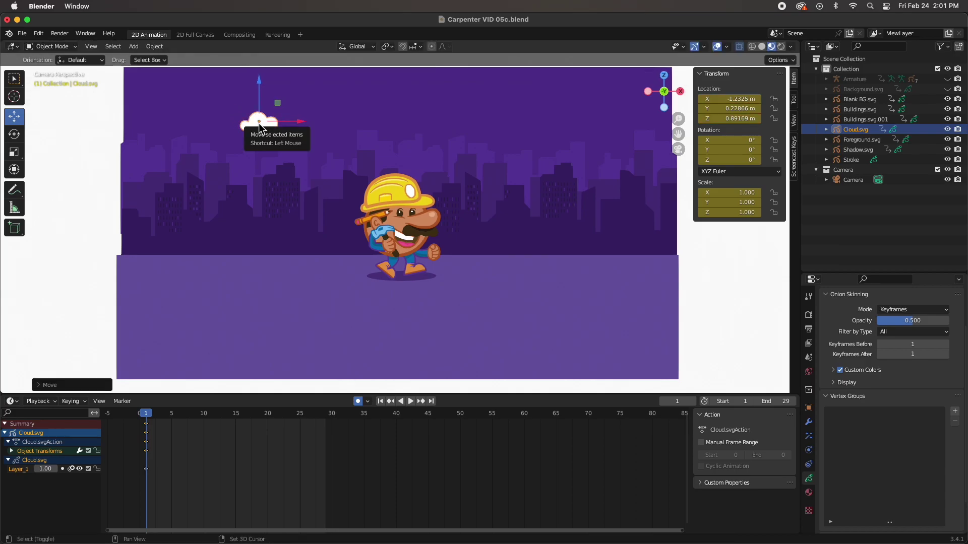
pyautogui.hotkey('shift', 'd')
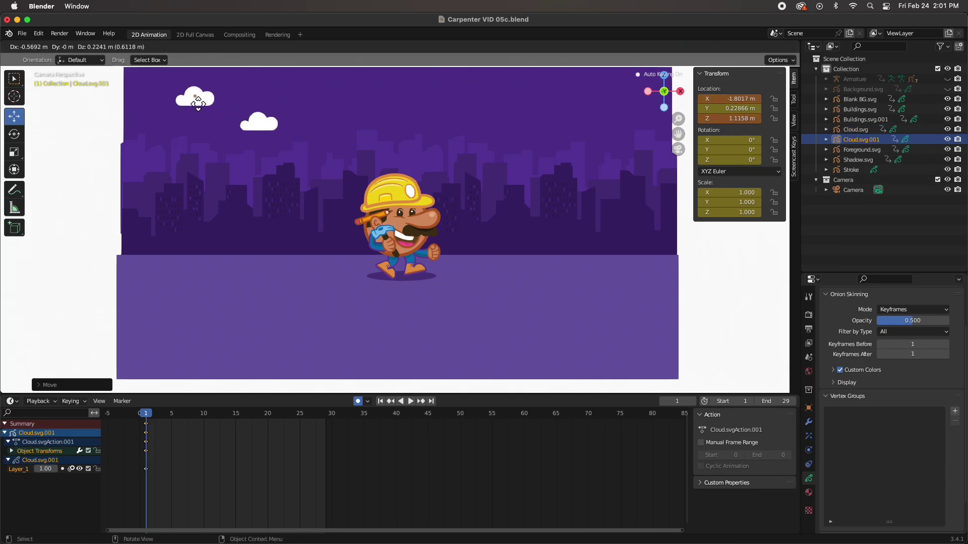
pyautogui.click(190, 102)
# Duplicate the original cloud again, placing the copy to its upper right at about X -0.56 m, Z 1.11 m.
pyautogui.click(265, 129)
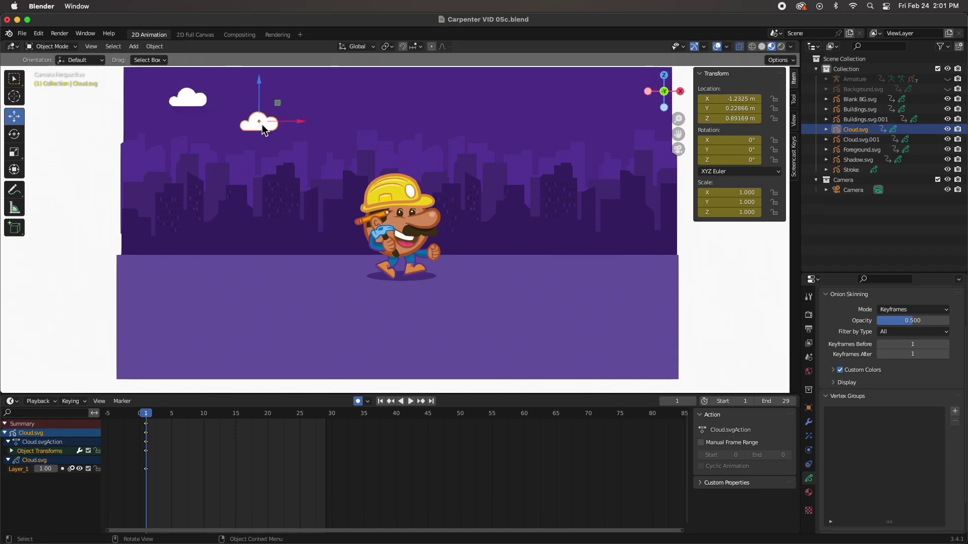
pyautogui.hotkey('shift', 'd')
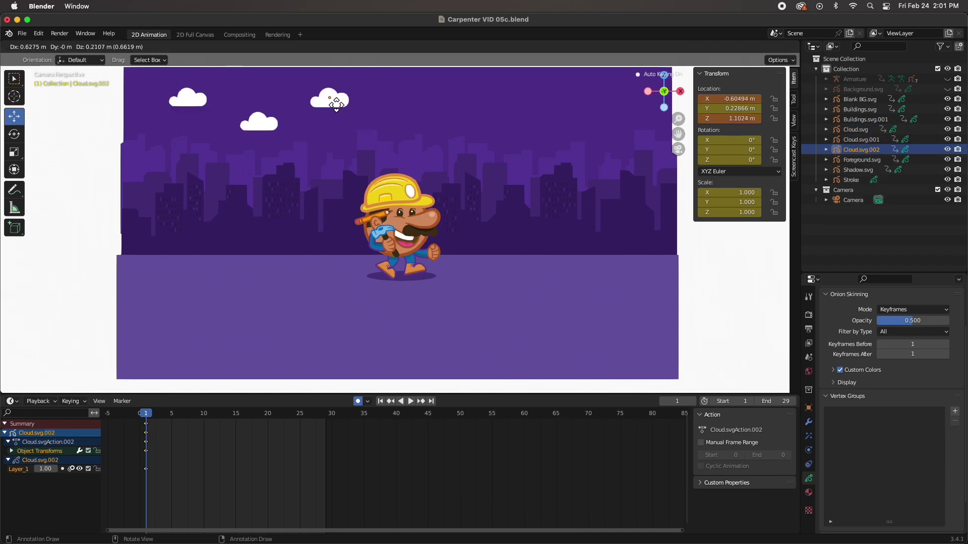
pyautogui.click(341, 100)
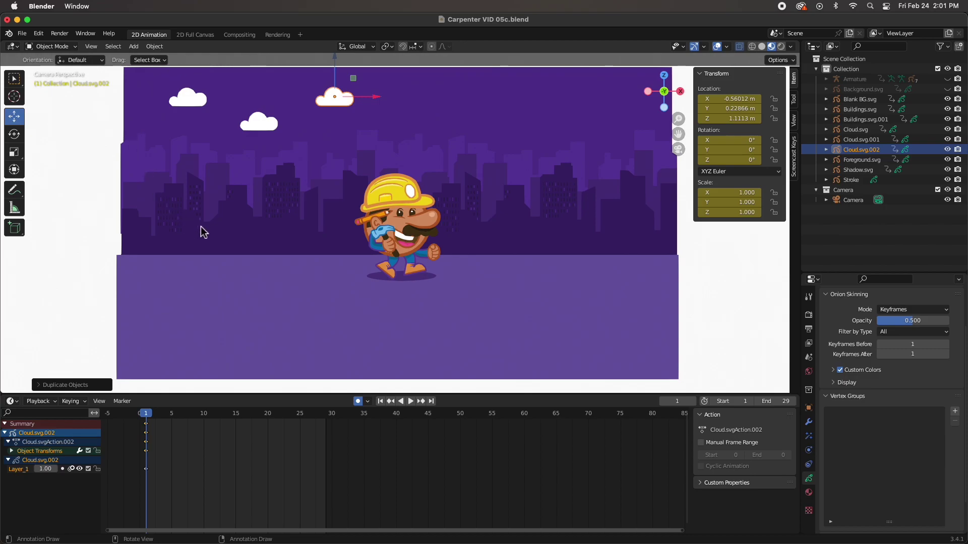
pyautogui.click(258, 188)
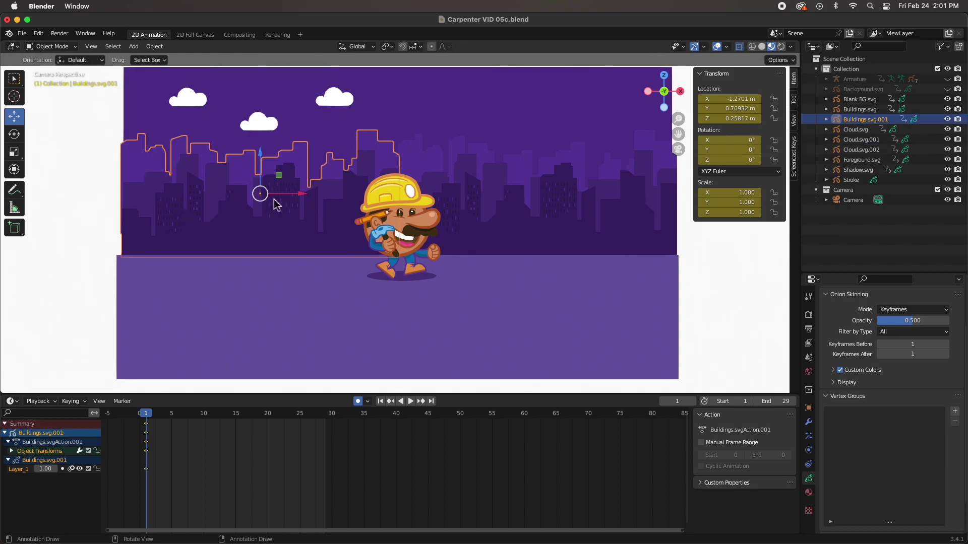
pyautogui.press('g')
pyautogui.press('Escape')
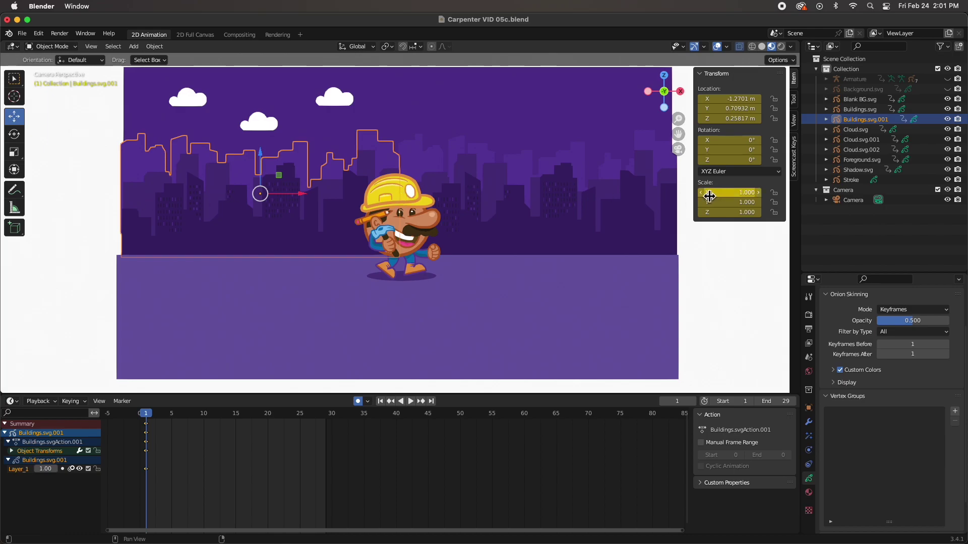
# Scale the middle, lower cloud down uniformly to about 0.63.
pyautogui.click(252, 129)
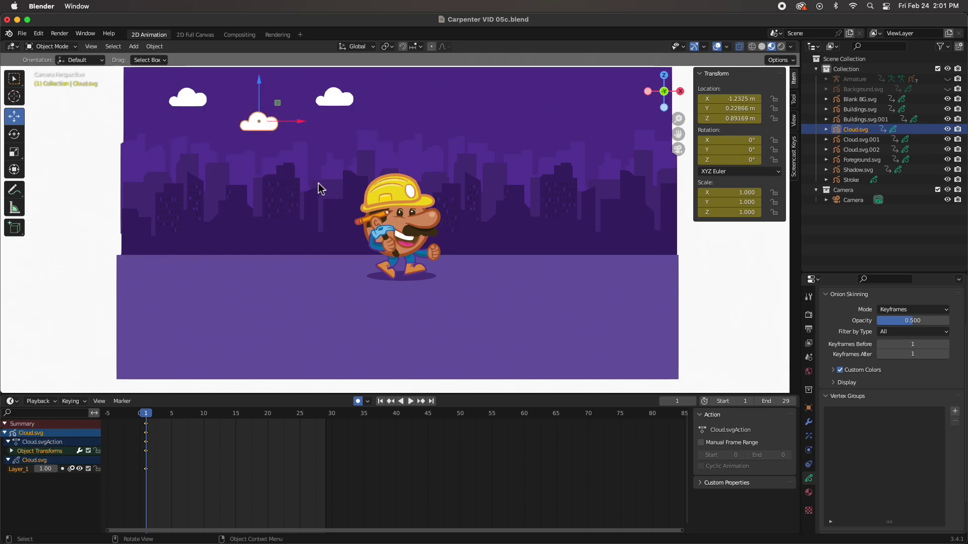
pyautogui.press('s')
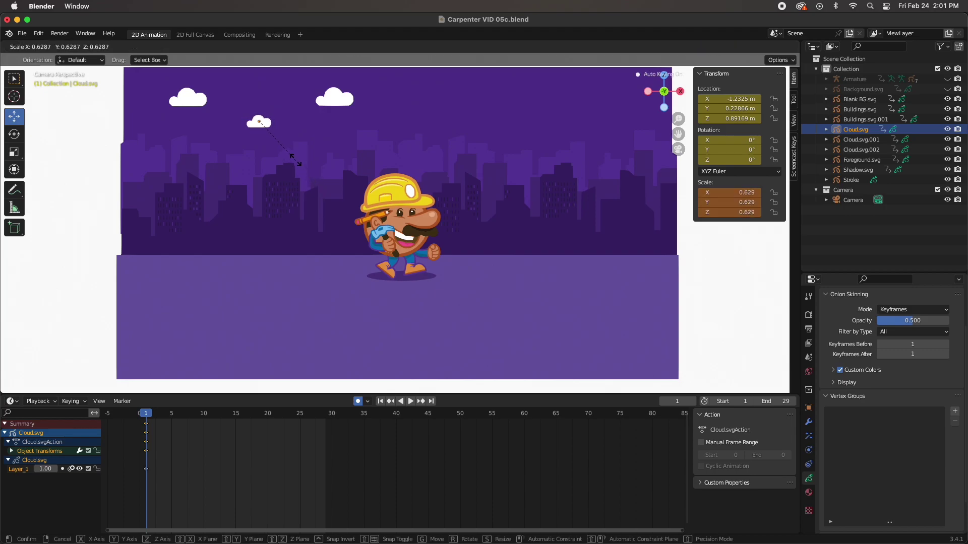
pyautogui.click(304, 161)
# Move the rightmost cloud to about X -0.60 m, Z 1.06 m and scale it down slightly.
pyautogui.click(331, 103)
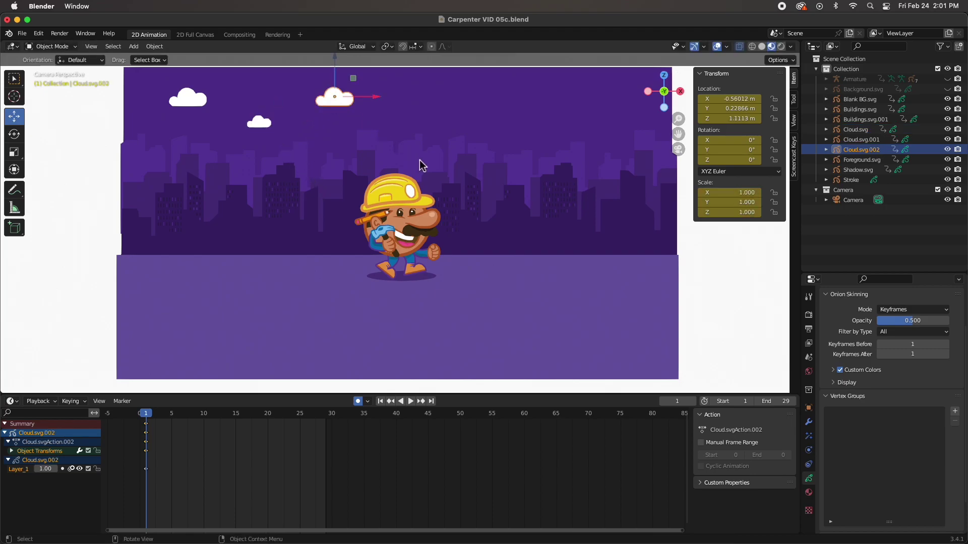
pyautogui.press('g')
pyautogui.click(332, 112)
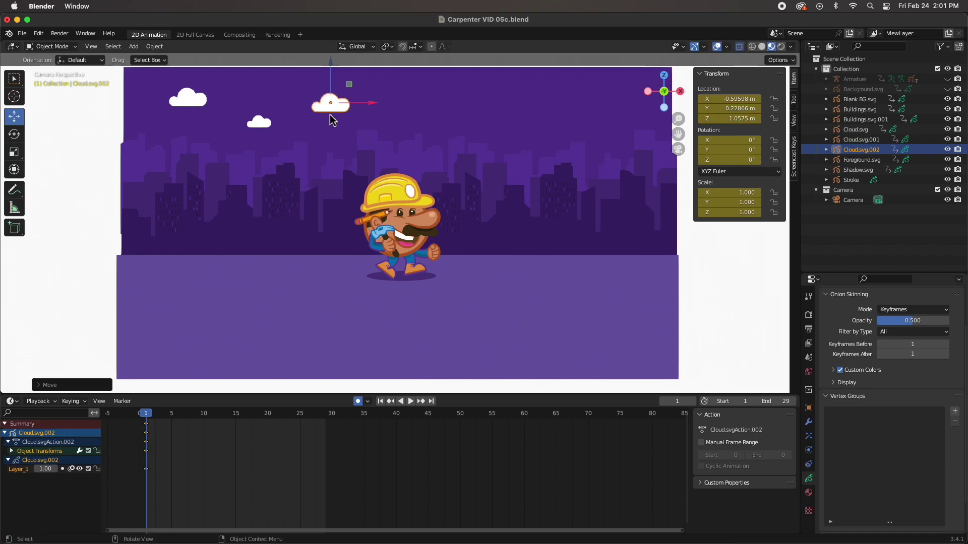
pyautogui.press('s')
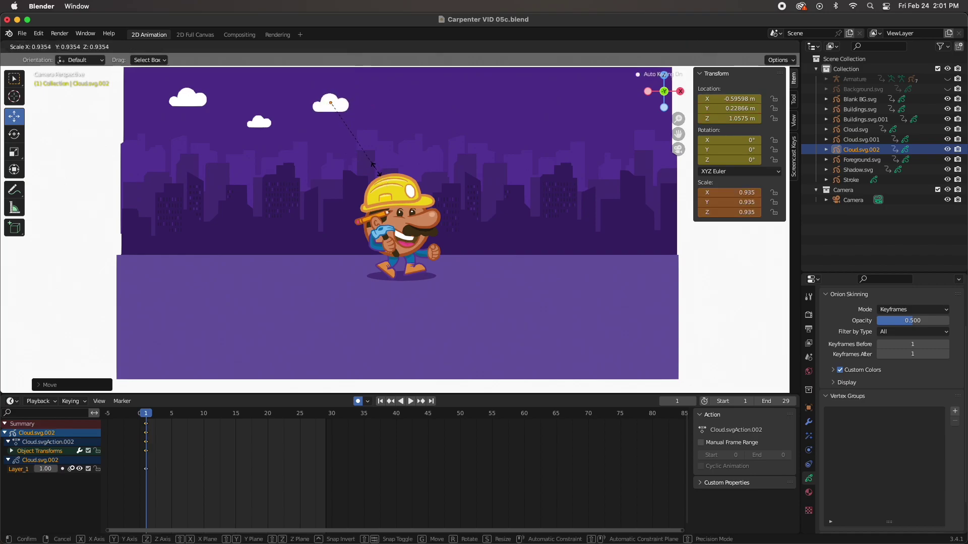
pyautogui.click(369, 168)
# Scale the leftmost cloud up uniformly to about 1.08 and deselect it.
pyautogui.click(199, 107)
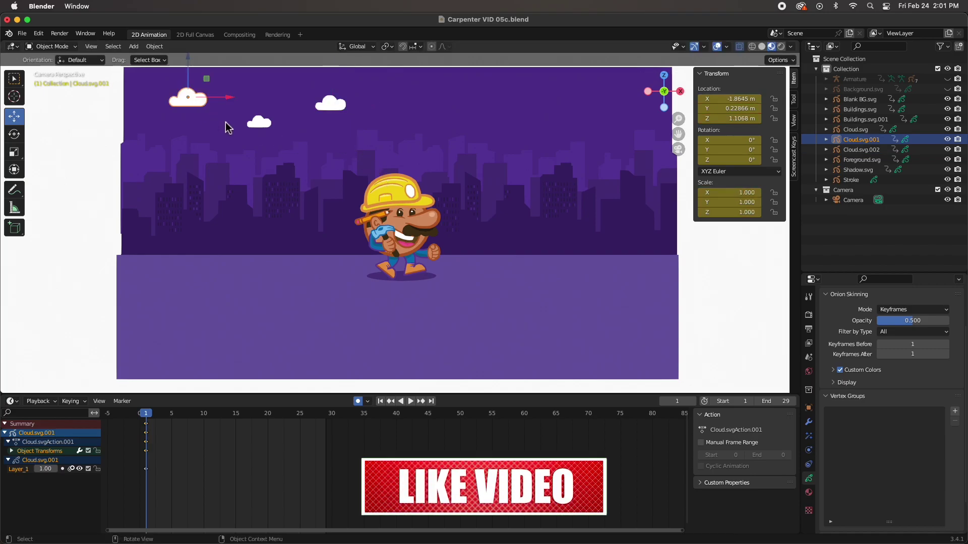
pyautogui.press('s')
pyautogui.click(231, 126)
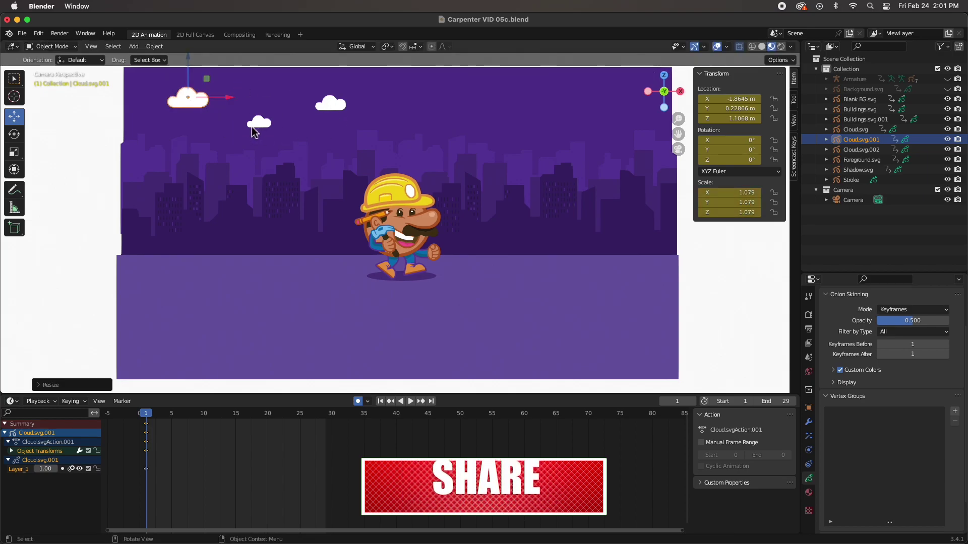
pyautogui.click(102, 209)
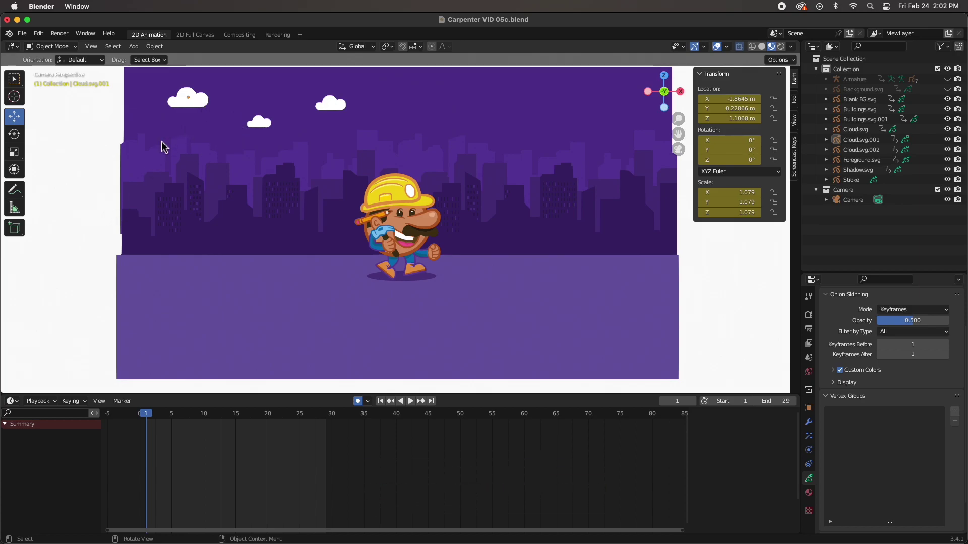
# Add a cube-shaped empty at the scene origin.
pyautogui.click(133, 46)
pyautogui.moveTo(151, 159)
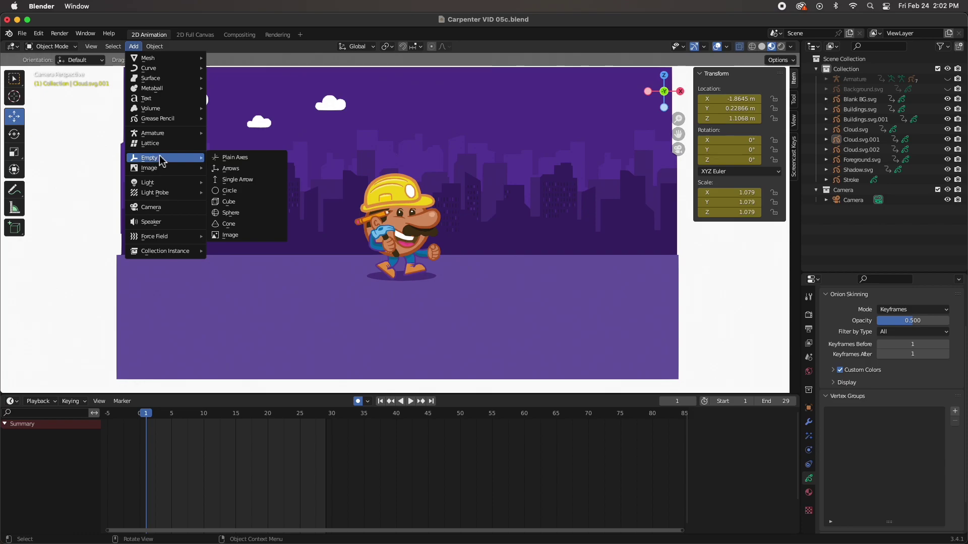
pyautogui.click(228, 201)
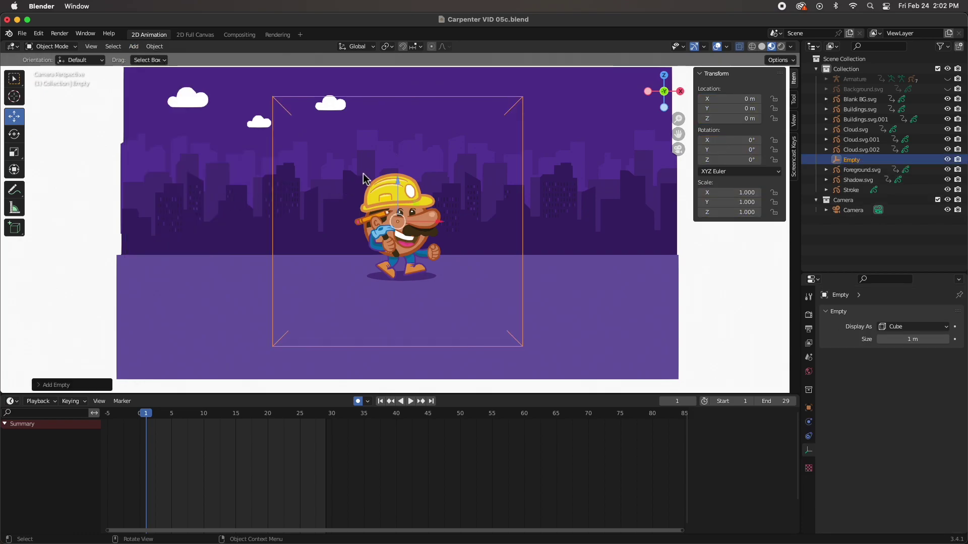
pyautogui.scroll(-1, 373, 194)
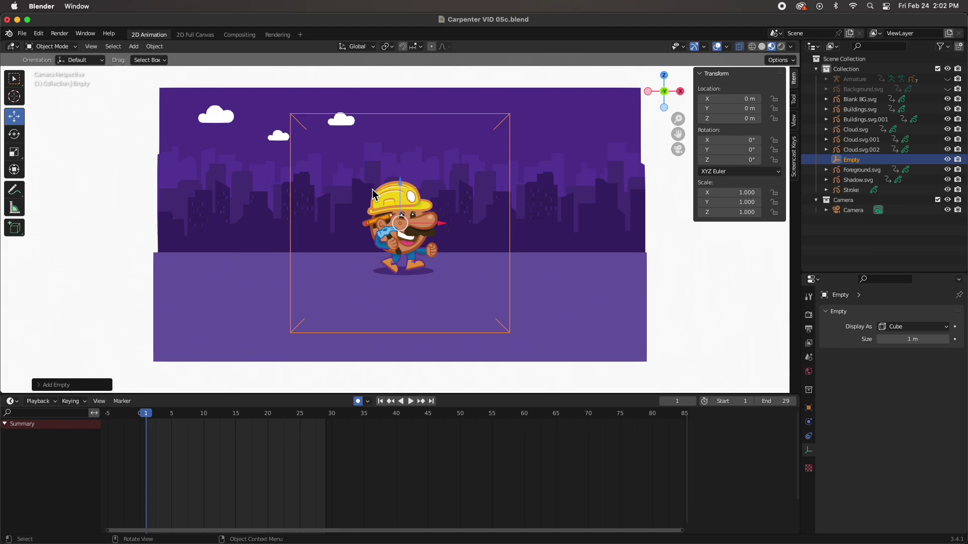
# Switch to the front orthographic view and hide the camera in the viewport.
pyautogui.press('KP_1')
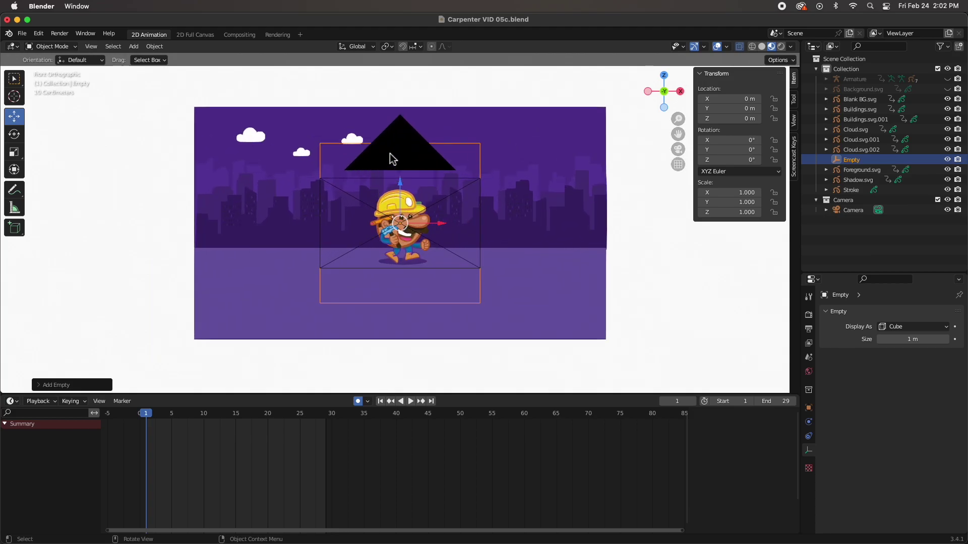
pyautogui.click(403, 162)
pyautogui.press('h')
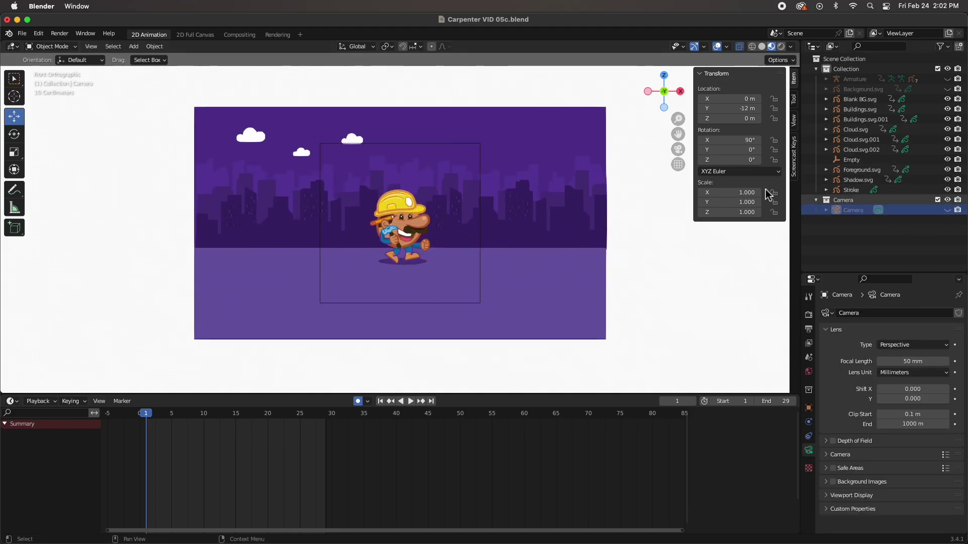
# Scale the empty to about 1.2 in X and 0.4 in Z, and place it around the clouds at about X -1.37 m, Z 0.96 m.
pyautogui.click(392, 149)
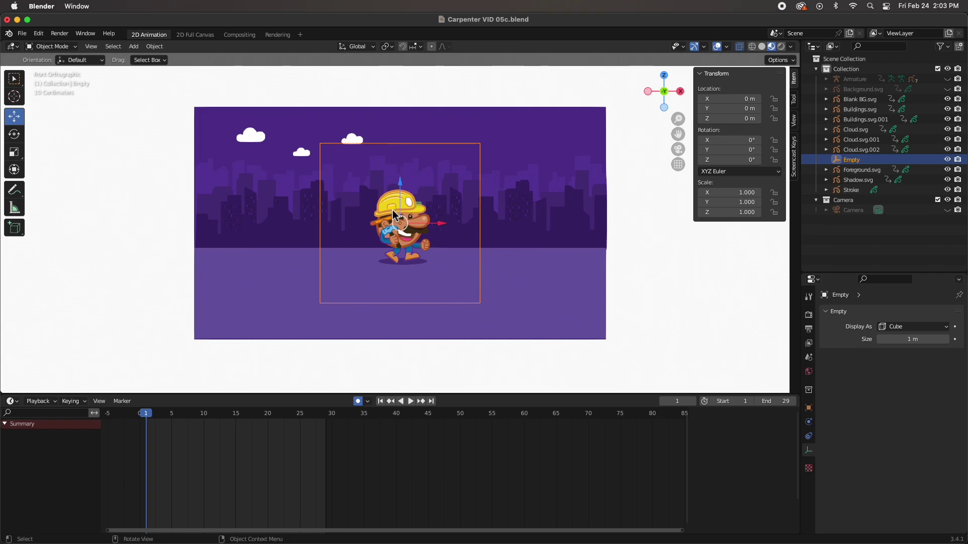
pyautogui.click(14, 153)
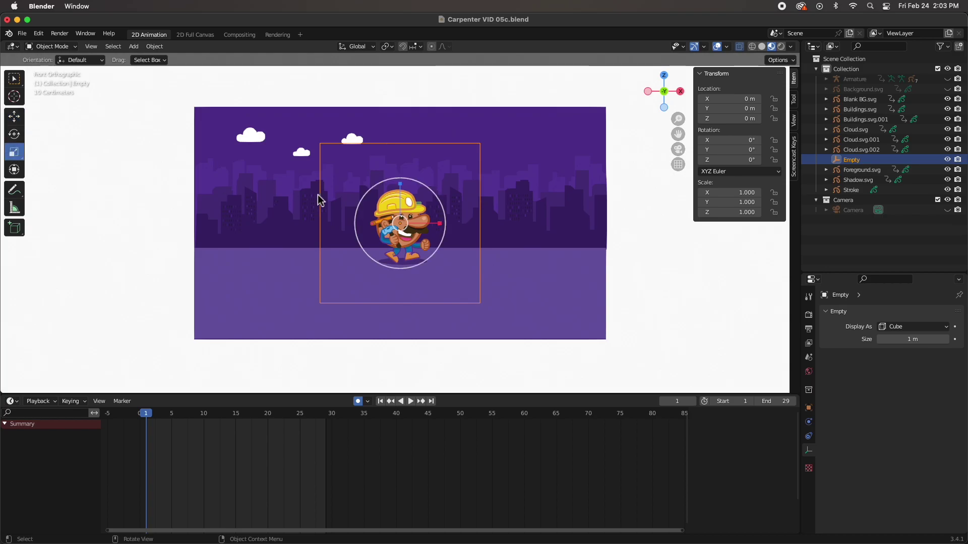
pyautogui.moveTo(403, 187); pyautogui.dragTo(292, 147)
pyautogui.click(14, 116)
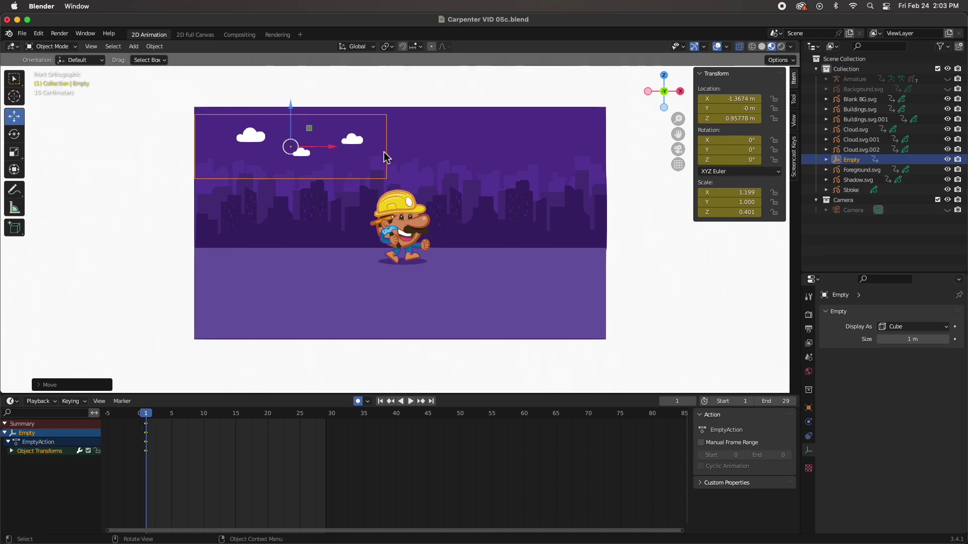
pyautogui.click(400, 173)
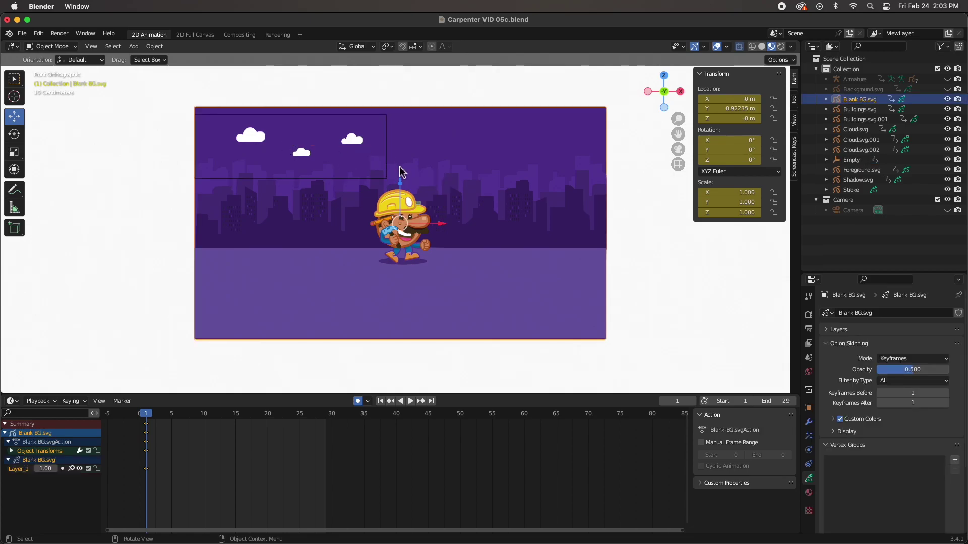
# Shift the empty to about X -1.32 m, scale it up uniformly by about 1.05 and deselect it.
pyautogui.click(300, 124)
pyautogui.moveTo(322, 151); pyautogui.dragTo(325, 146)
pyautogui.press('s')
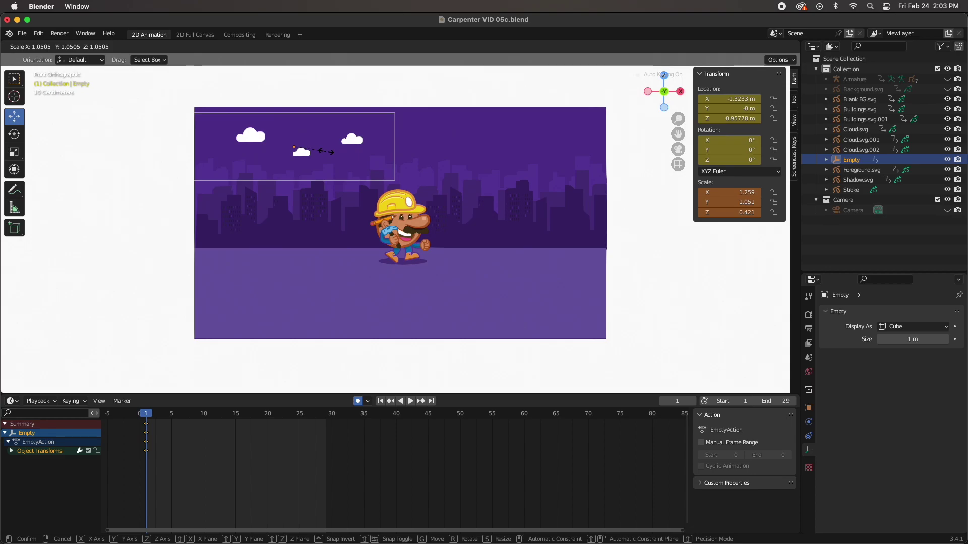
pyautogui.click(278, 137)
pyautogui.click(278, 137)
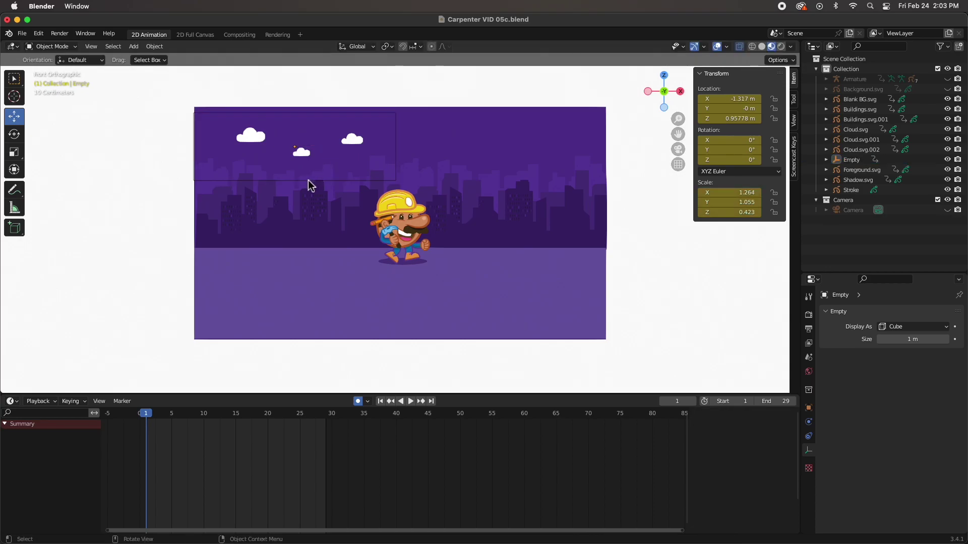
# Parent the three clouds to the surrounding empty using Object (Keep Transform).
pyautogui.click(267, 141)
pyautogui.keyDown('shift'); pyautogui.click(302, 153); pyautogui.keyUp('shift')
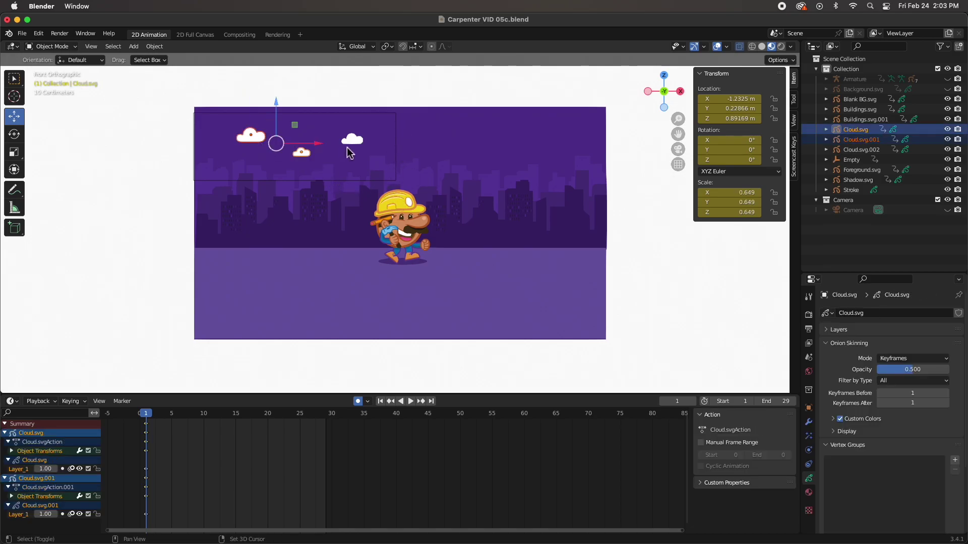
pyautogui.keyDown('shift'); pyautogui.click(353, 144); pyautogui.keyUp('shift')
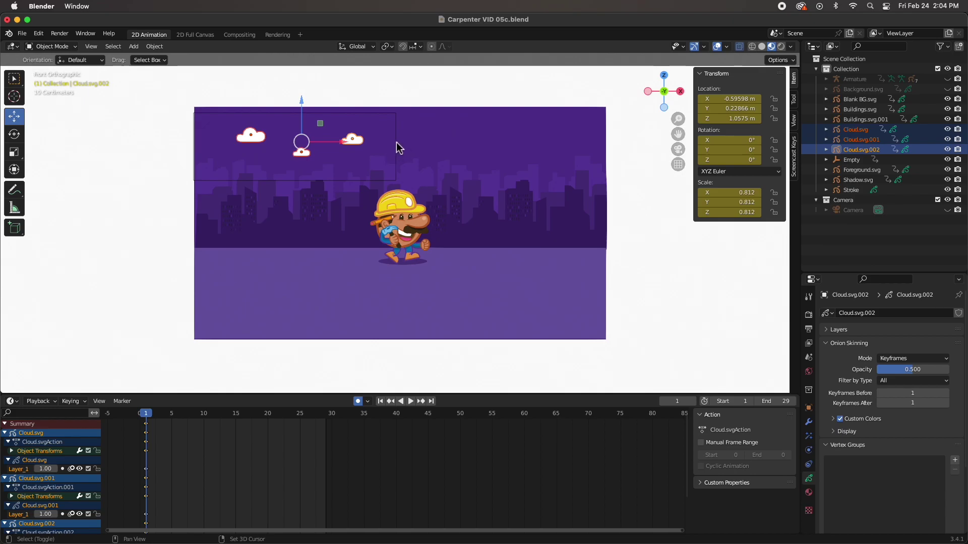
pyautogui.keyDown('shift'); pyautogui.click(397, 148); pyautogui.keyUp('shift')
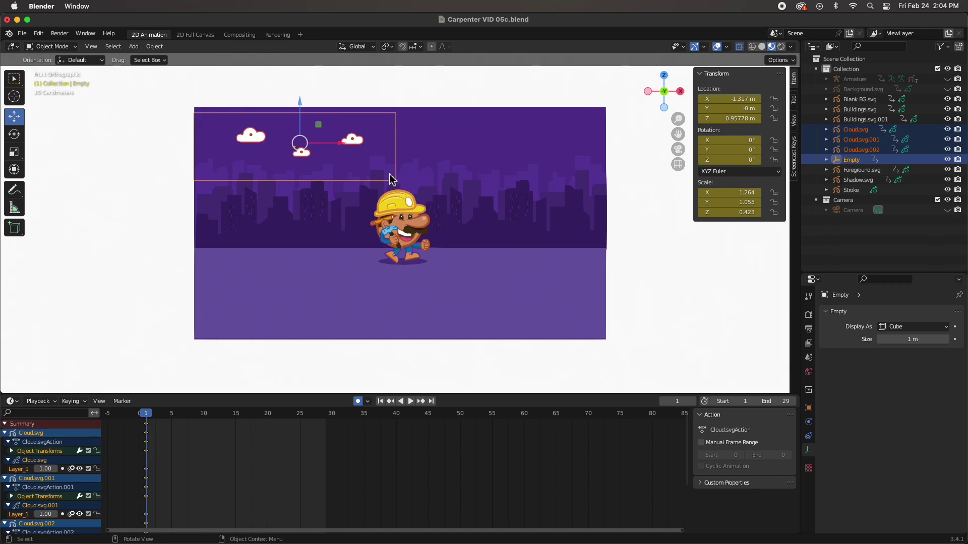
pyautogui.hotkey('ctrl', 'p')
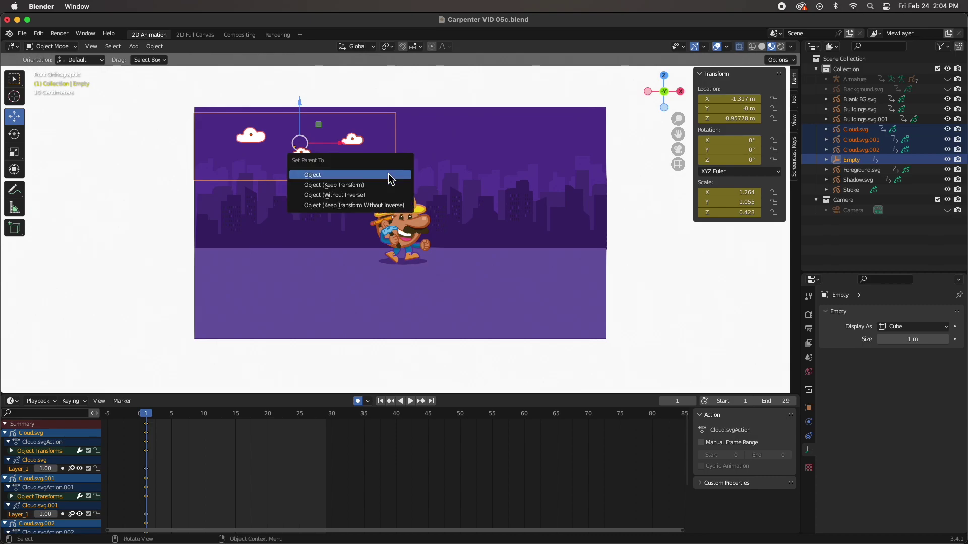
pyautogui.click(364, 186)
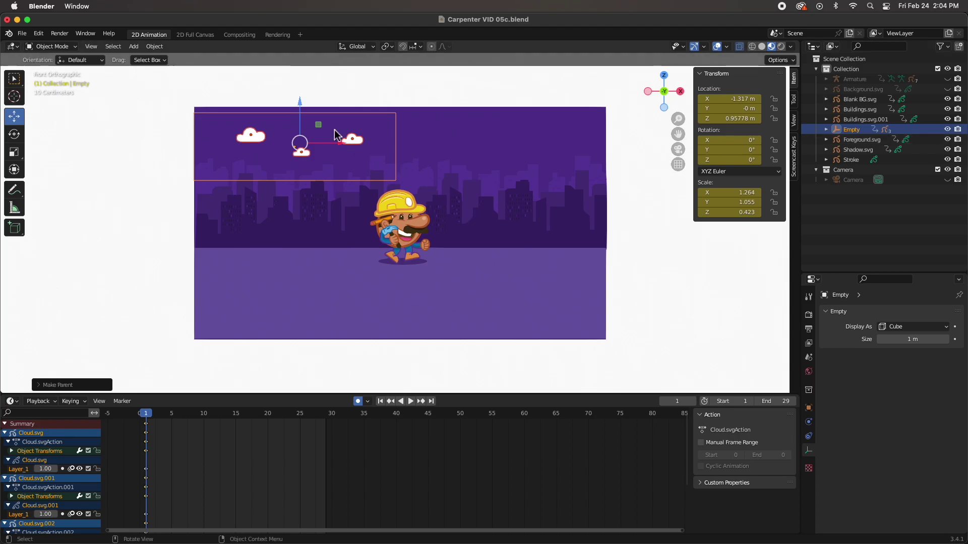
# Test the parenting by moving the empty along X to about -0.75 m, and undo the move.
pyautogui.click(166, 112)
pyautogui.click(255, 113)
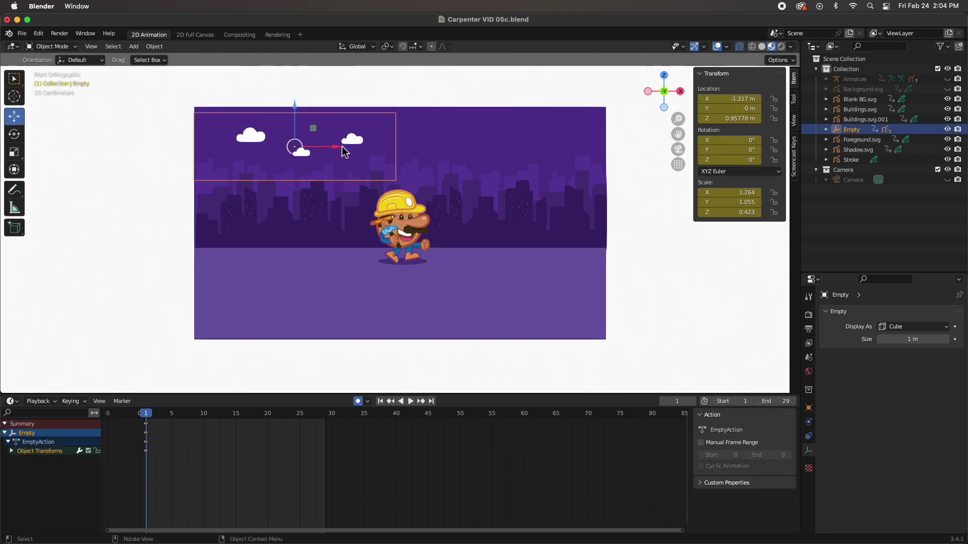
pyautogui.moveTo(290, 146); pyautogui.dragTo(334, 147)
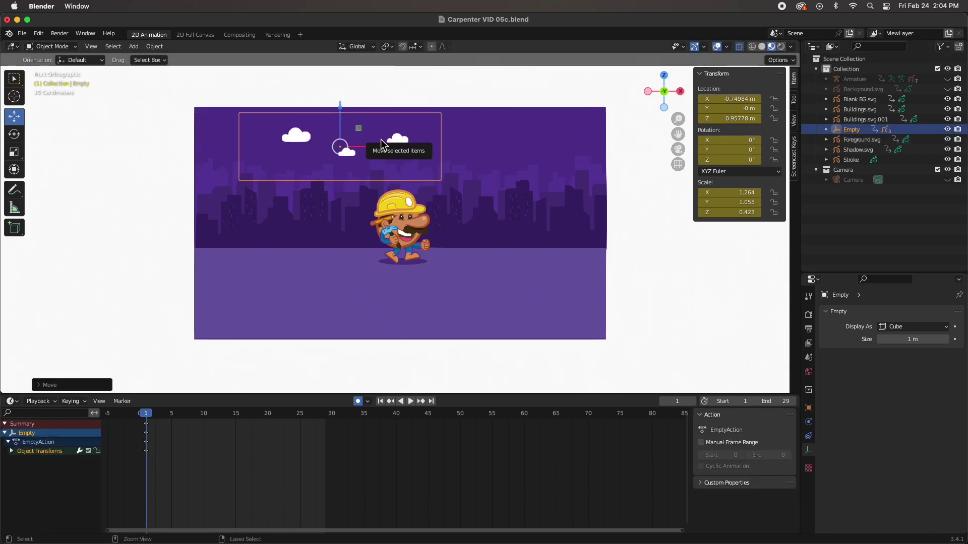
pyautogui.press('super+z')
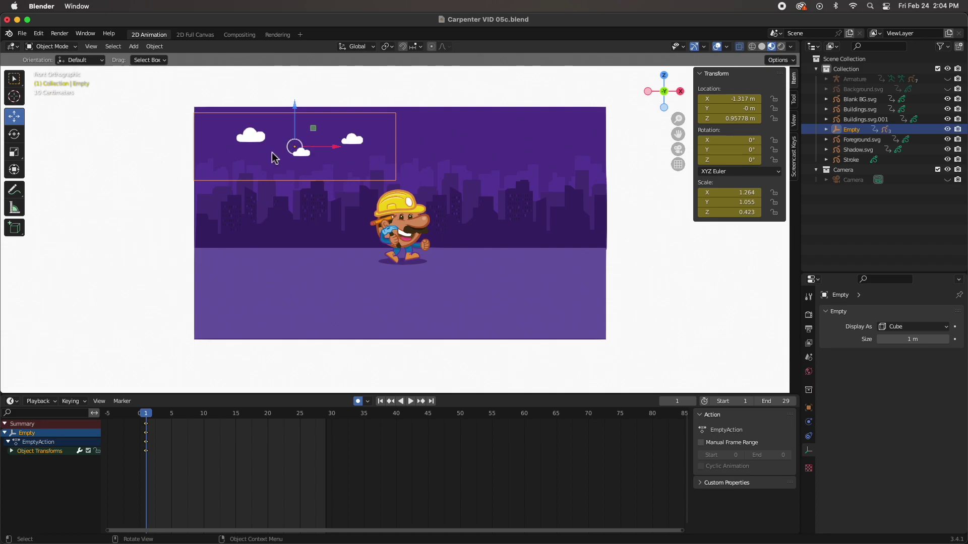
# Duplicate the three clouds together with their empty and place the copy beside the original group at about X 1.27 m.
pyautogui.click(302, 154)
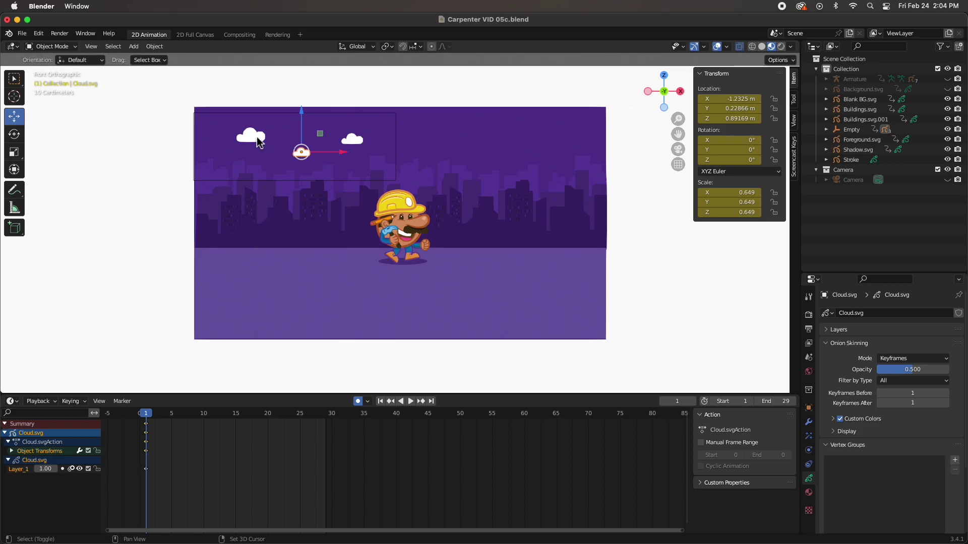
pyautogui.keyDown('shift'); pyautogui.click(259, 140); pyautogui.keyUp('shift')
pyautogui.keyDown('shift'); pyautogui.click(355, 140); pyautogui.keyUp('shift')
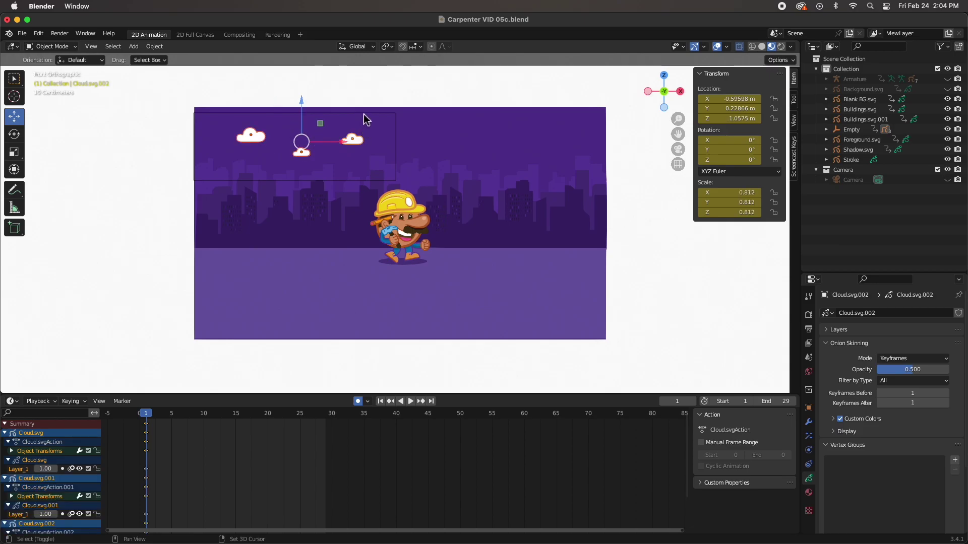
pyautogui.keyDown('shift'); pyautogui.click(363, 114); pyautogui.keyUp('shift')
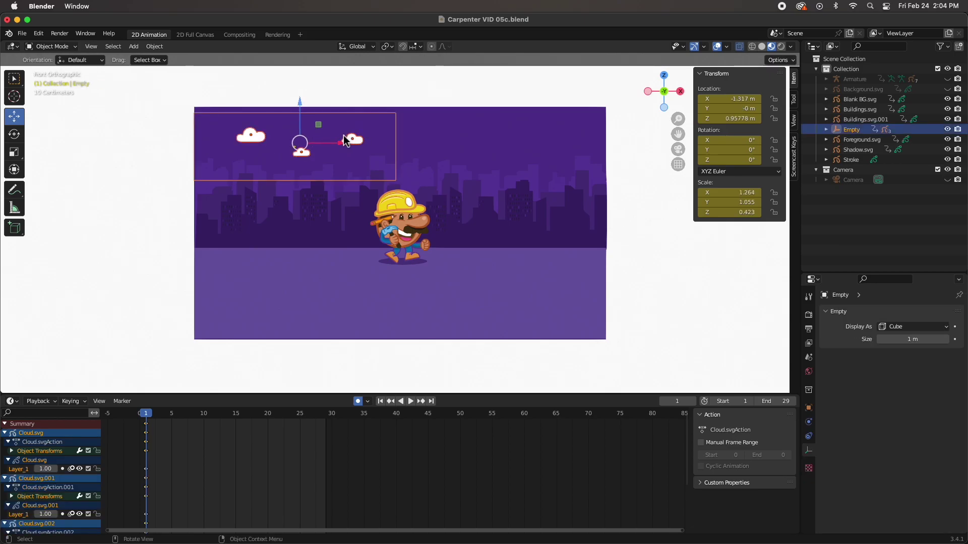
pyautogui.hotkey('shift', 'd')
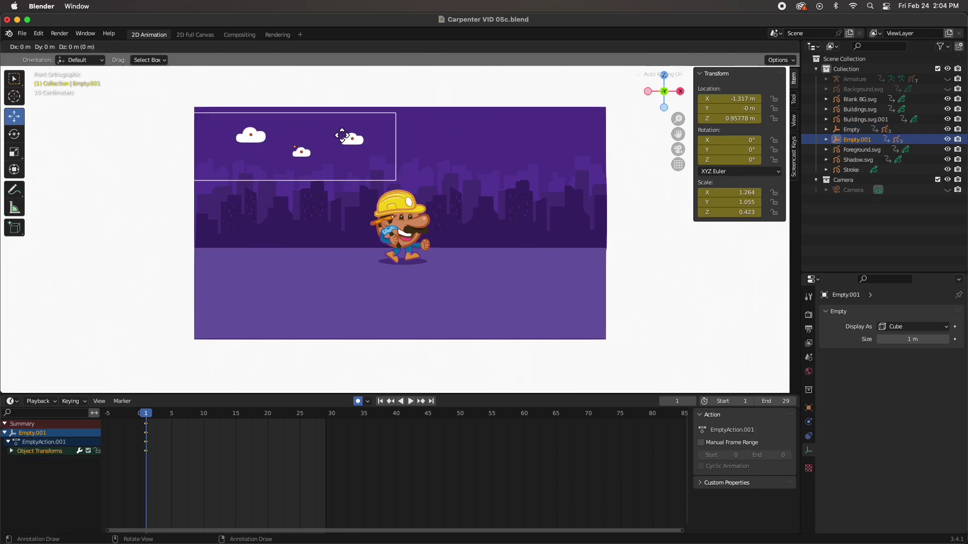
pyautogui.click(548, 135)
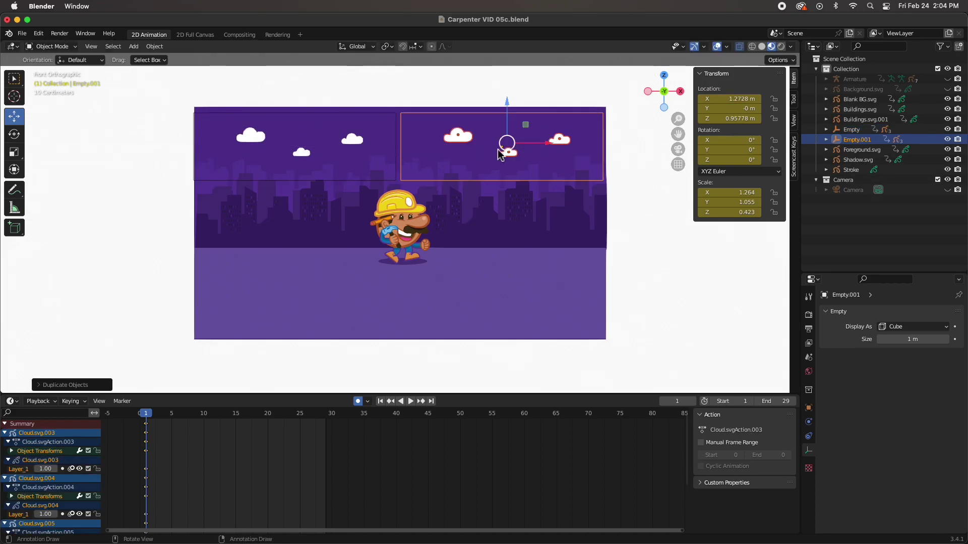
# Move the original cloud group's empty along X to about -1.28 m and deselect it.
pyautogui.click(398, 147)
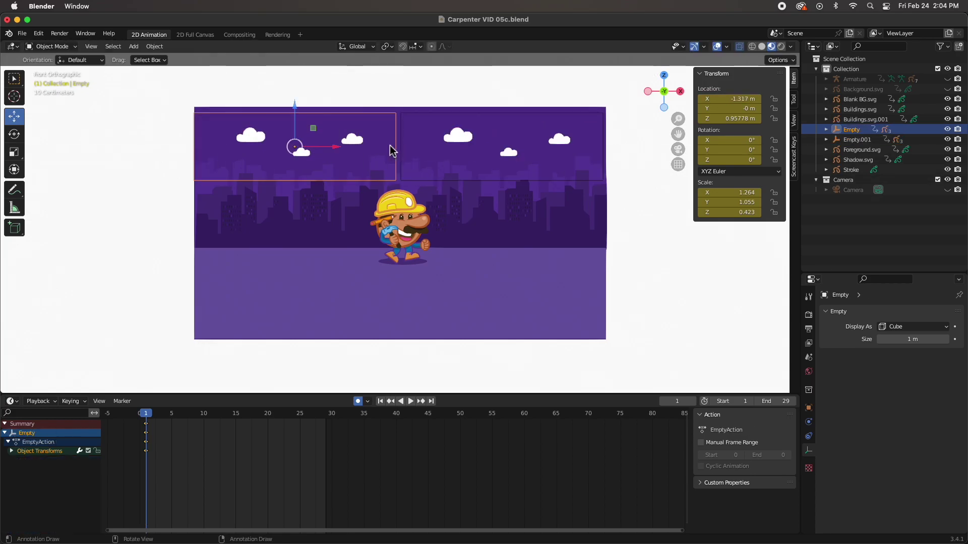
pyautogui.press('g')
pyautogui.press('x')
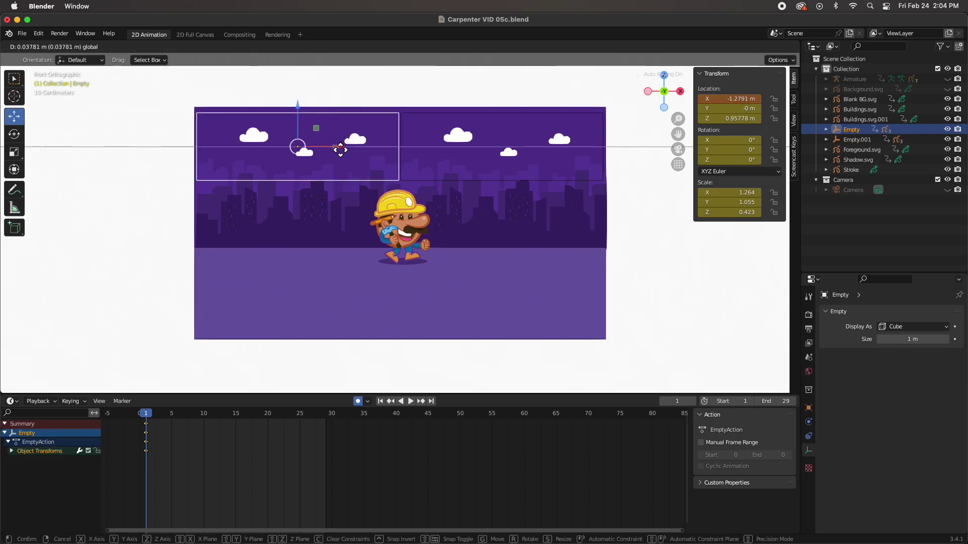
pyautogui.click(340, 150)
pyautogui.click(381, 96)
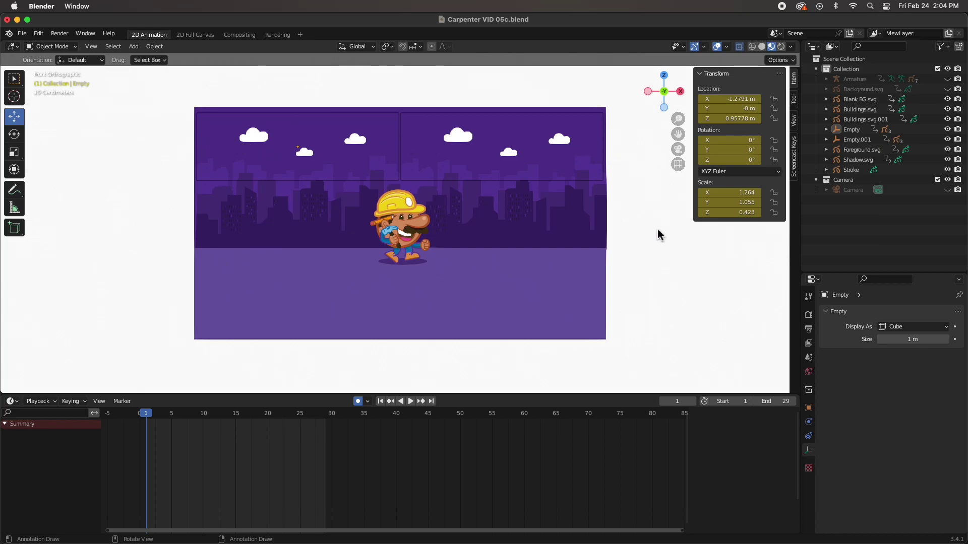
pyautogui.click(655, 248)
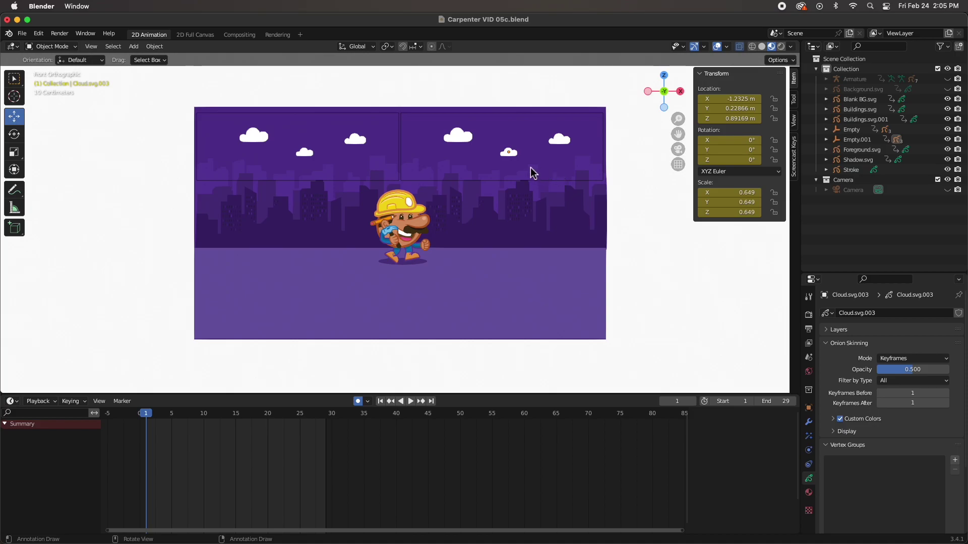
# Add a Blur visual effect to the small lower cloud of the duplicated group.
pyautogui.click(510, 157)
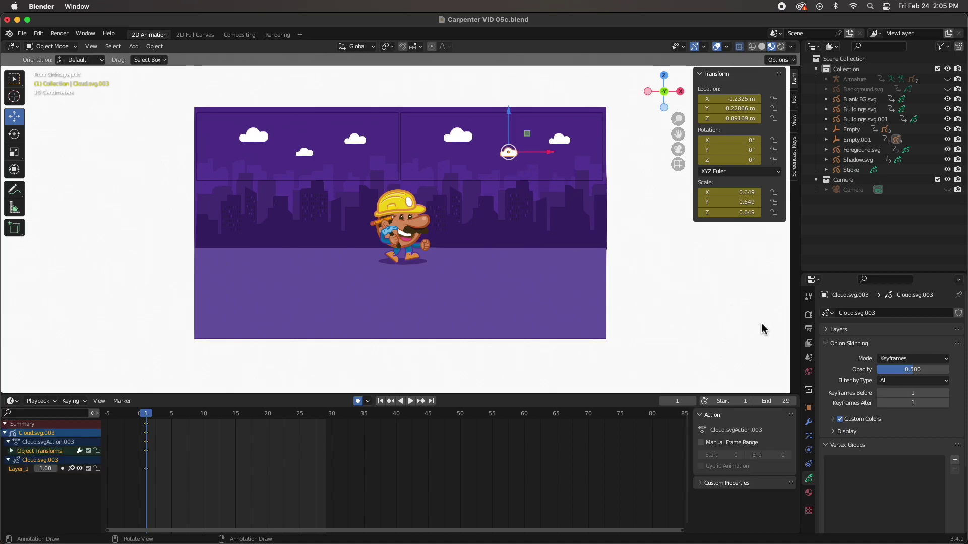
pyautogui.click(809, 436)
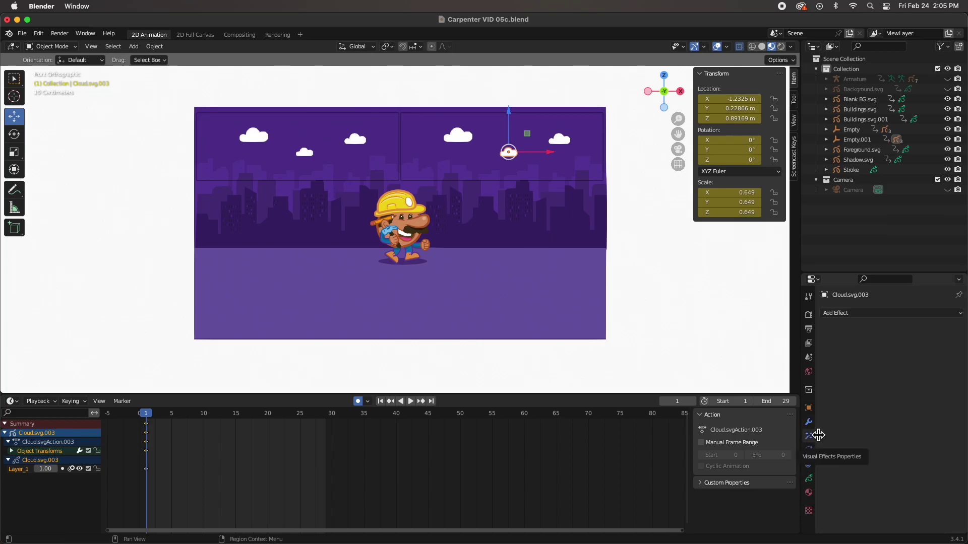
pyautogui.click(836, 314)
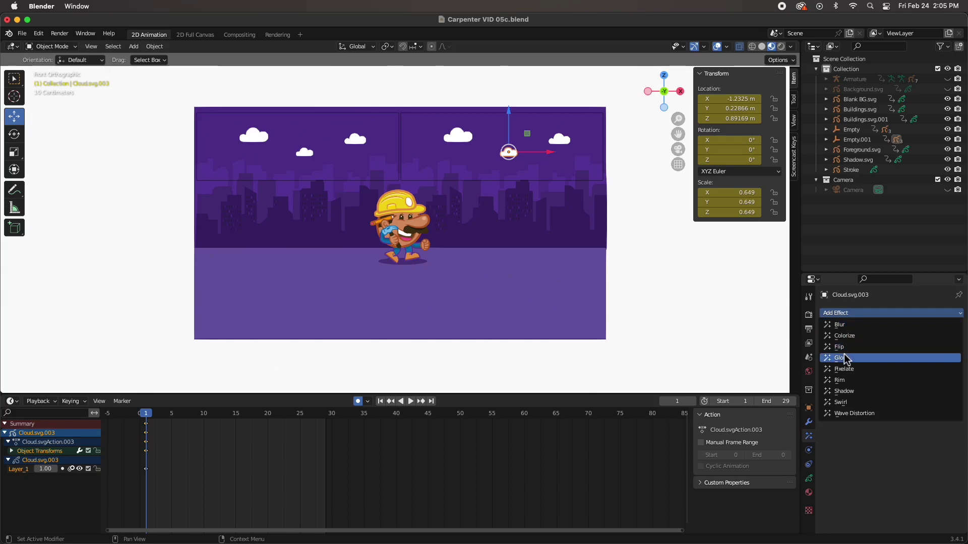
pyautogui.click(839, 325)
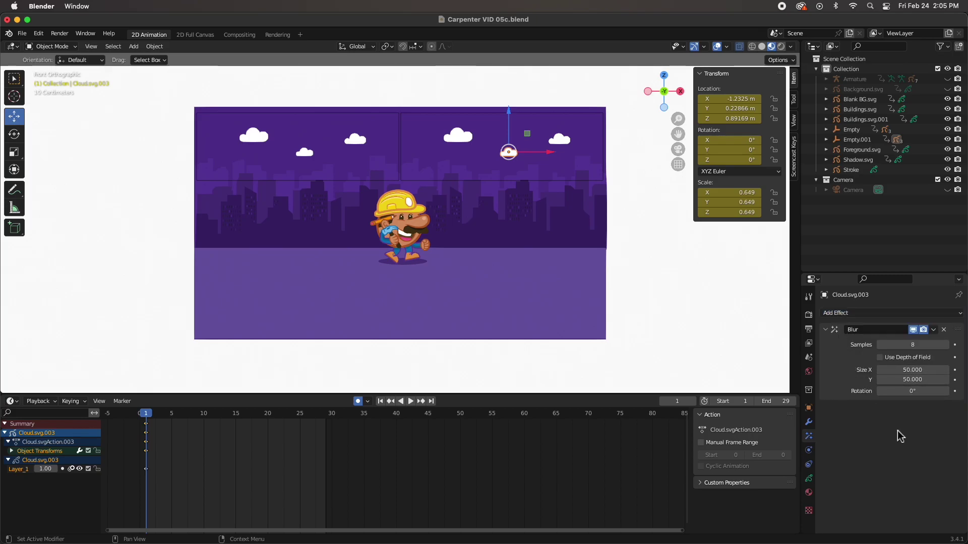
pyautogui.click(696, 306)
# Switch the viewport to rendered shading to preview the blurred cloud.
pyautogui.scroll(2, 530, 166)
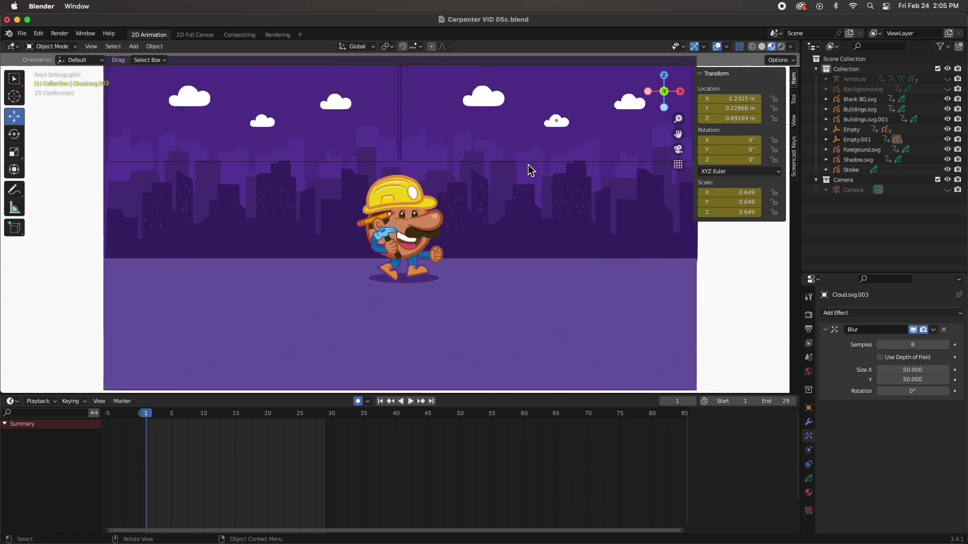
pyautogui.scroll(-1, 527, 164)
pyautogui.click(781, 46)
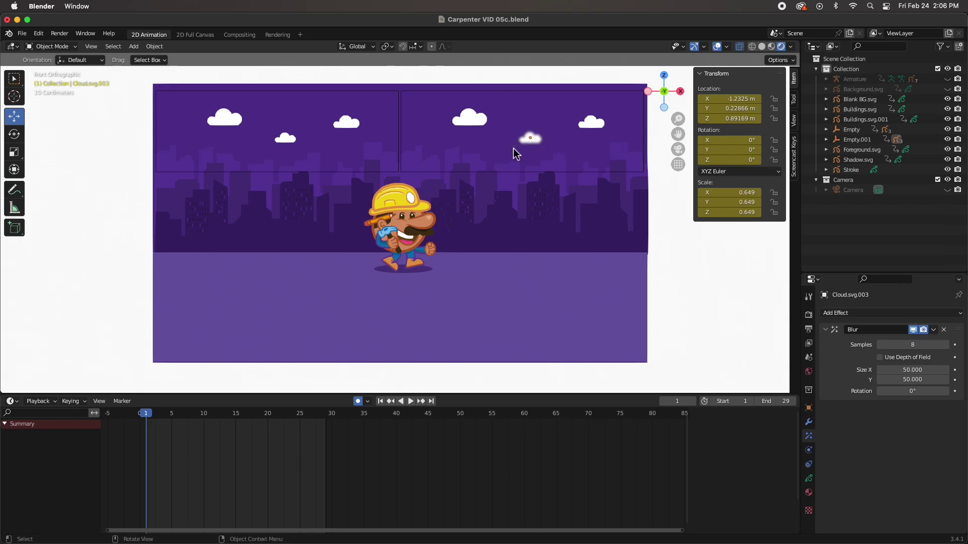
# Add a Blur visual effect to the small lower cloud of the original group and deselect it.
pyautogui.click(292, 143)
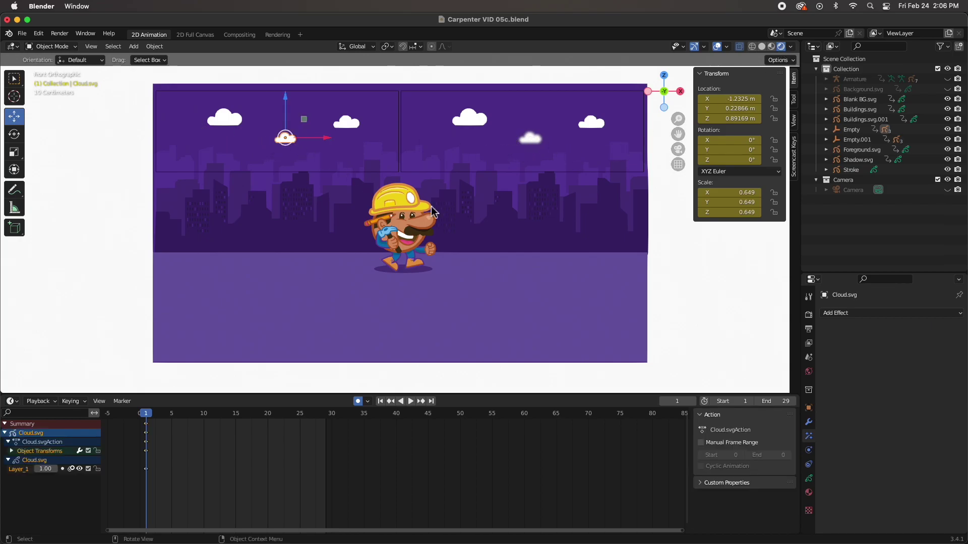
pyautogui.click(836, 313)
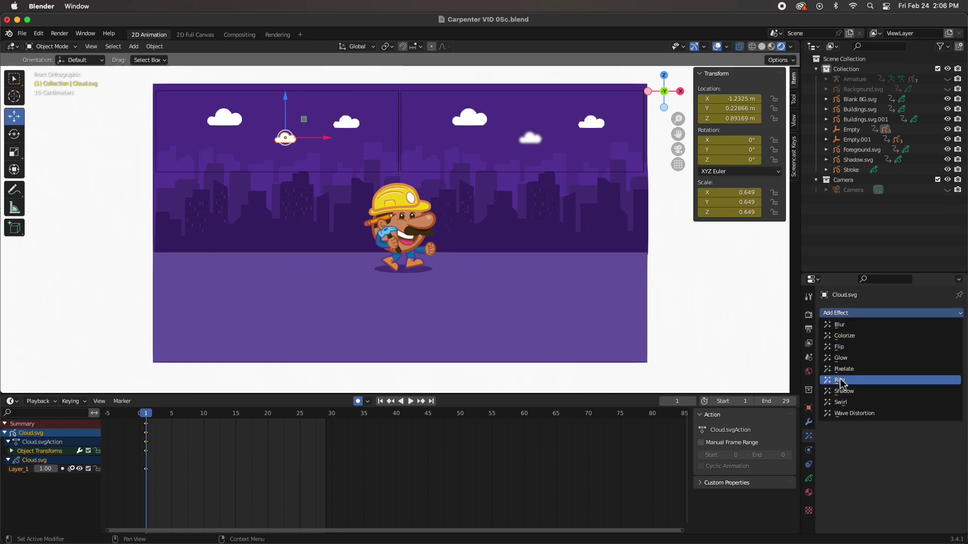
pyautogui.click(851, 327)
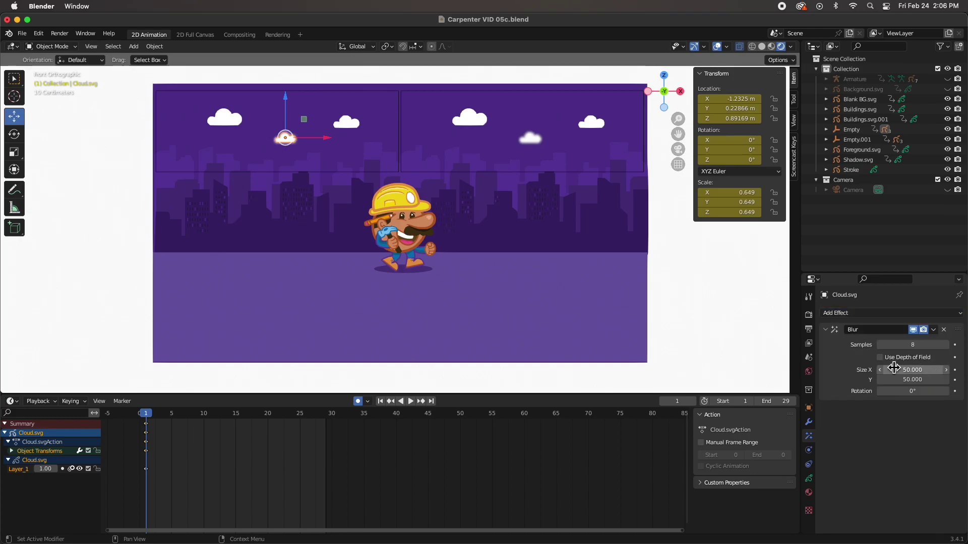
pyautogui.click(700, 285)
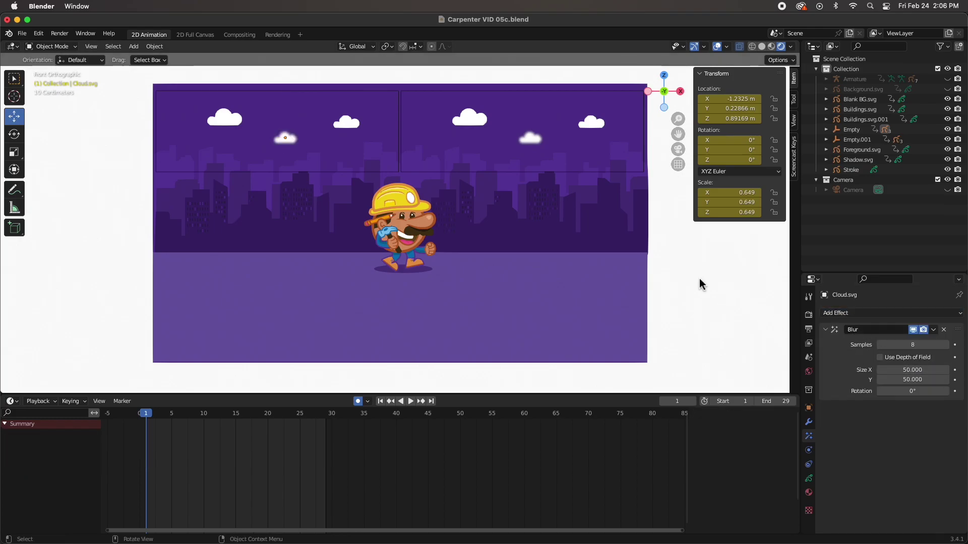
# Add a Blur effect to the medium cloud of the duplicated group with size X and Y set to 40.
pyautogui.click(360, 127)
pyautogui.keyDown('shift'); pyautogui.click(597, 129); pyautogui.keyUp('shift')
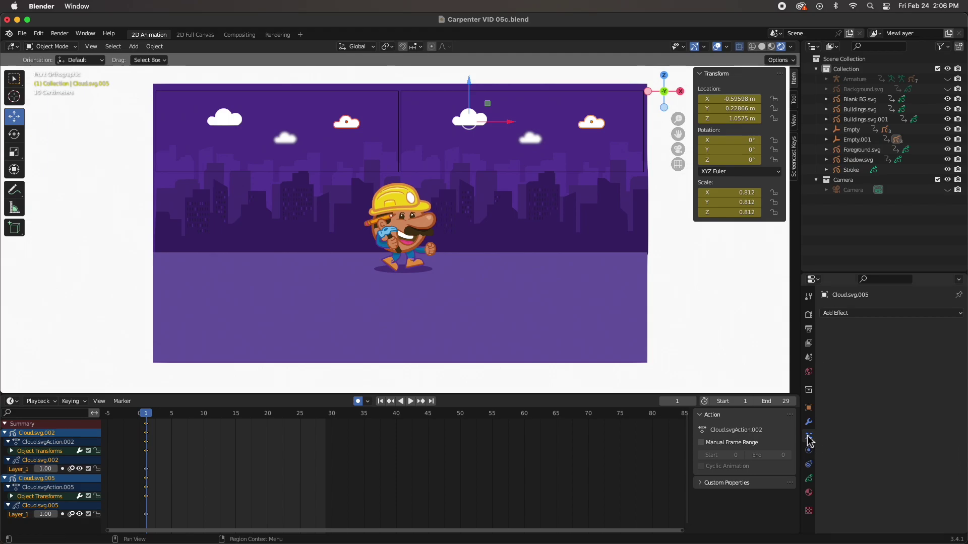
pyautogui.click(844, 313)
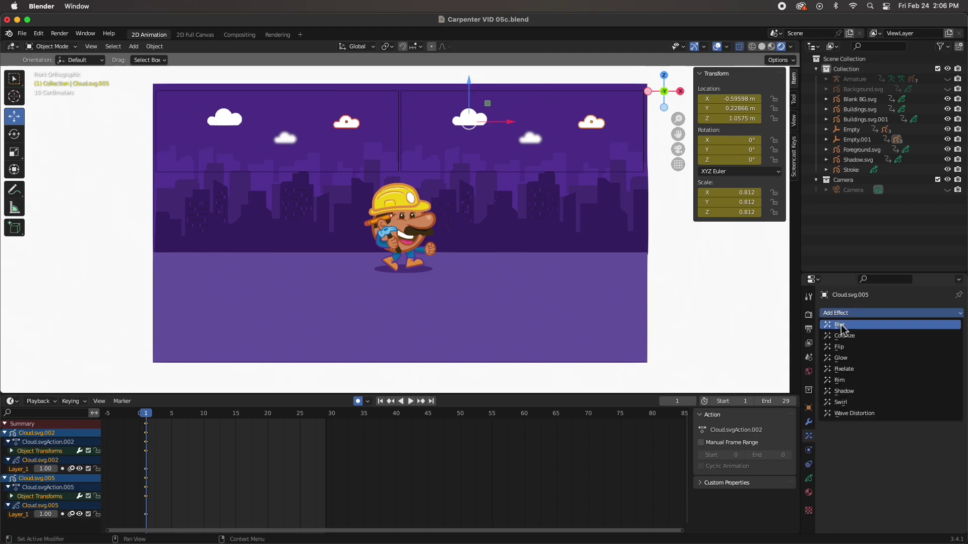
pyautogui.click(839, 324)
pyautogui.click(942, 371)
pyautogui.write('40')
pyautogui.press('Return')
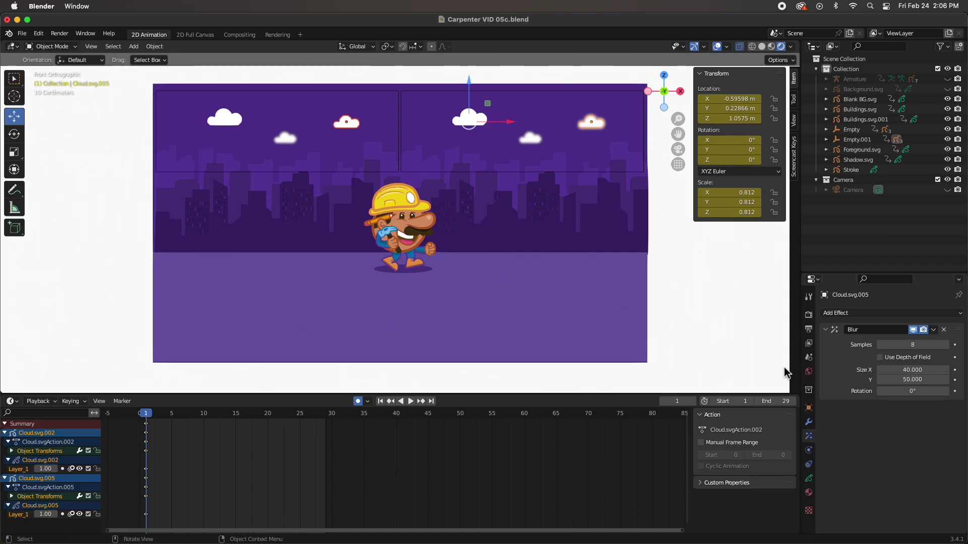
pyautogui.click(913, 380)
pyautogui.write('4')
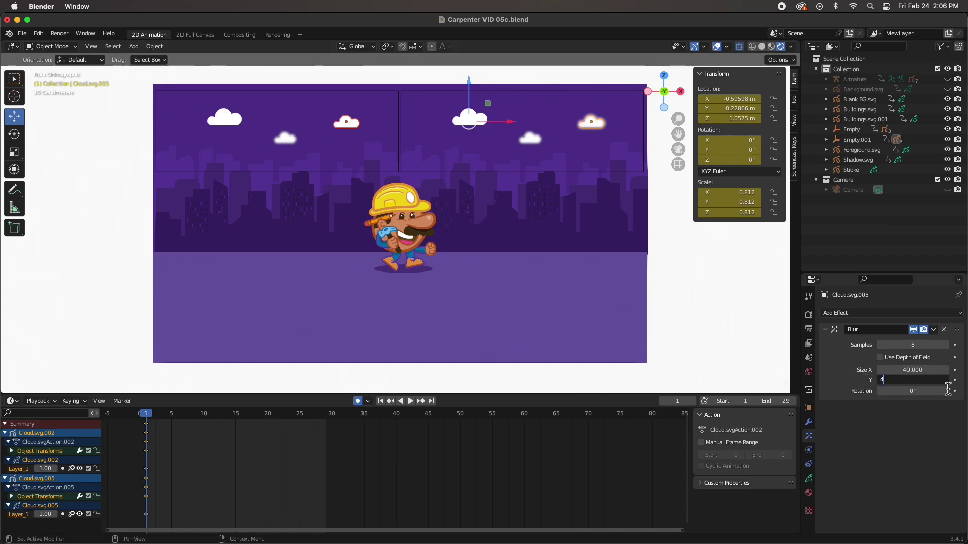
pyautogui.write('0')
pyautogui.press('Return')
pyautogui.click(722, 318)
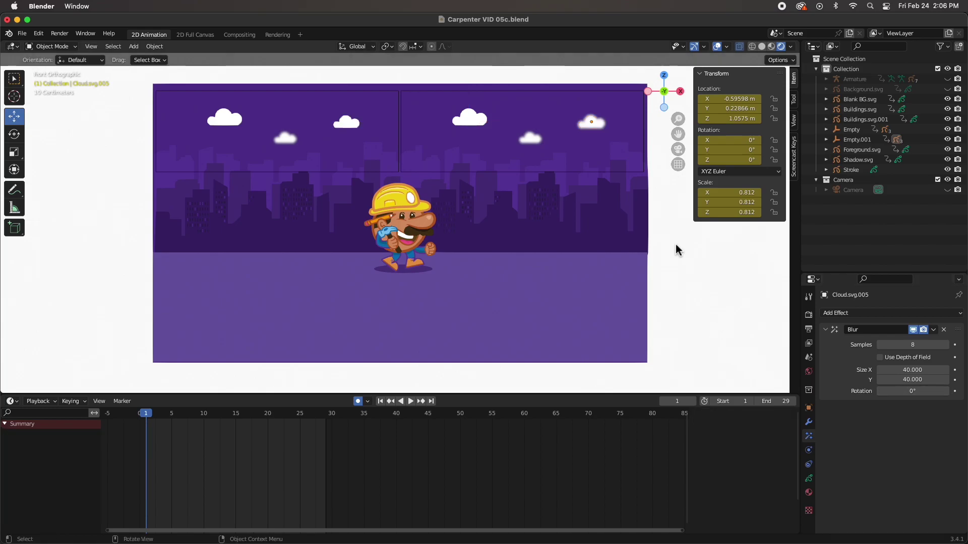
# Give the original group's medium cloud a Blur effect with size 40 in both X and Y.
pyautogui.click(345, 122)
pyautogui.click(912, 369)
pyautogui.write('40')
pyautogui.press('Tab')
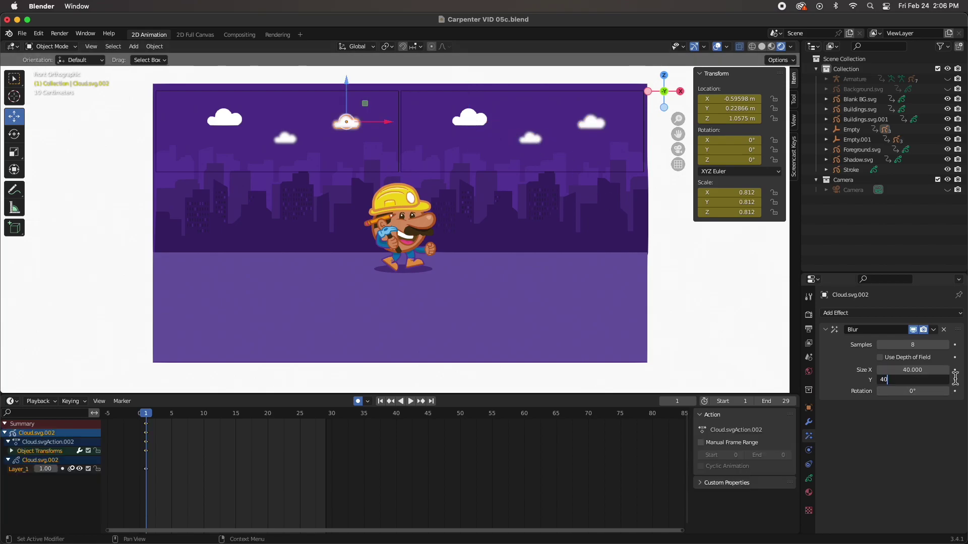
pyautogui.write('40')
pyautogui.press('Return')
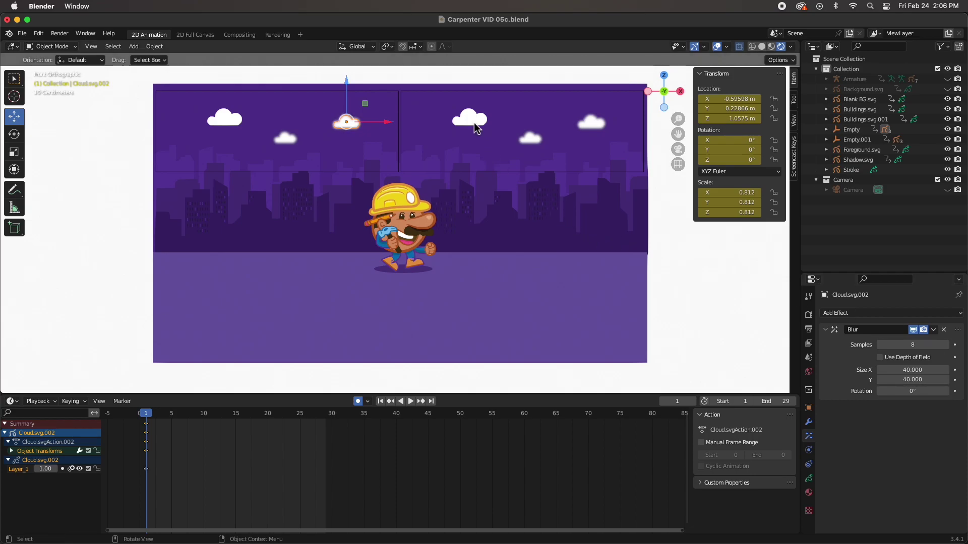
# Add a Blur effect to the large cloud of the duplicated group, with size X and Y set to 10.
pyautogui.click(473, 123)
pyautogui.click(856, 315)
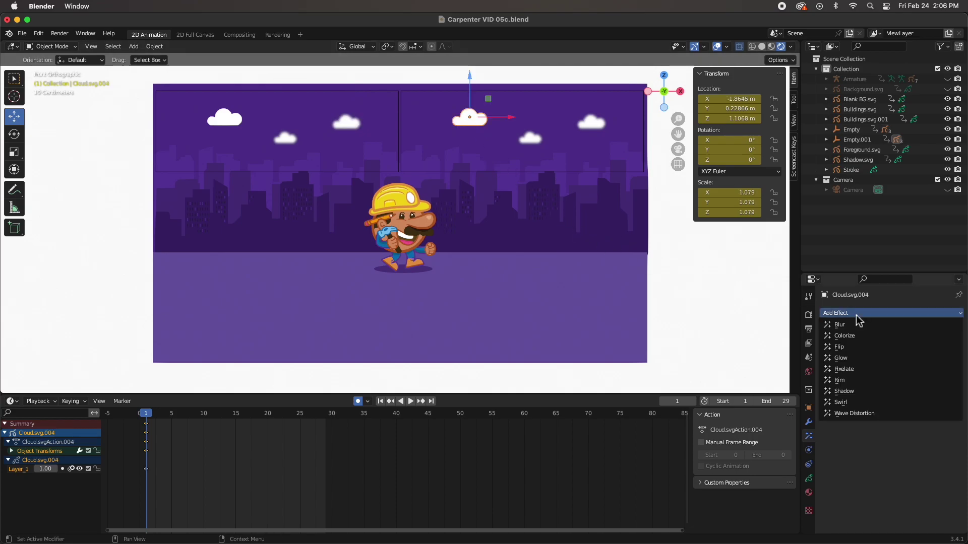
pyautogui.click(856, 325)
pyautogui.click(901, 369)
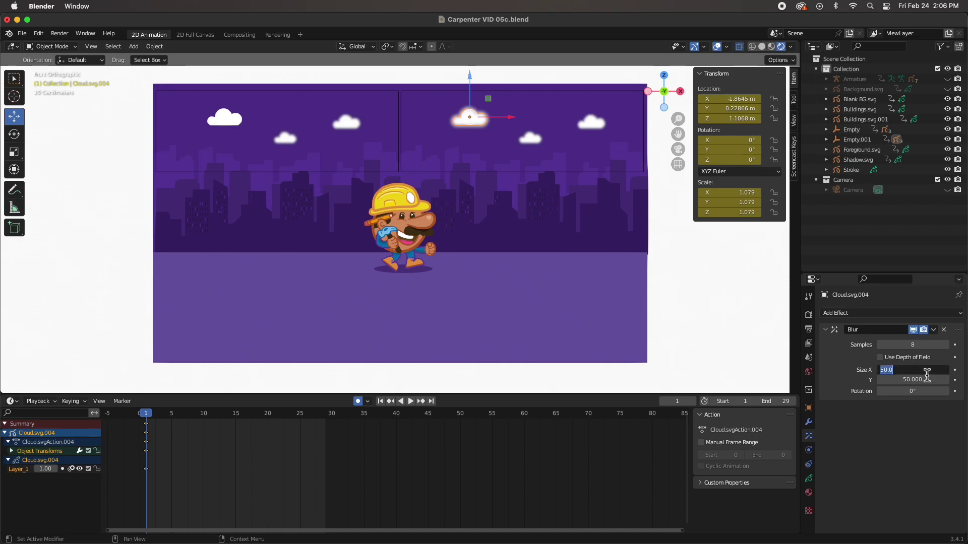
pyautogui.write('10')
pyautogui.press('Tab')
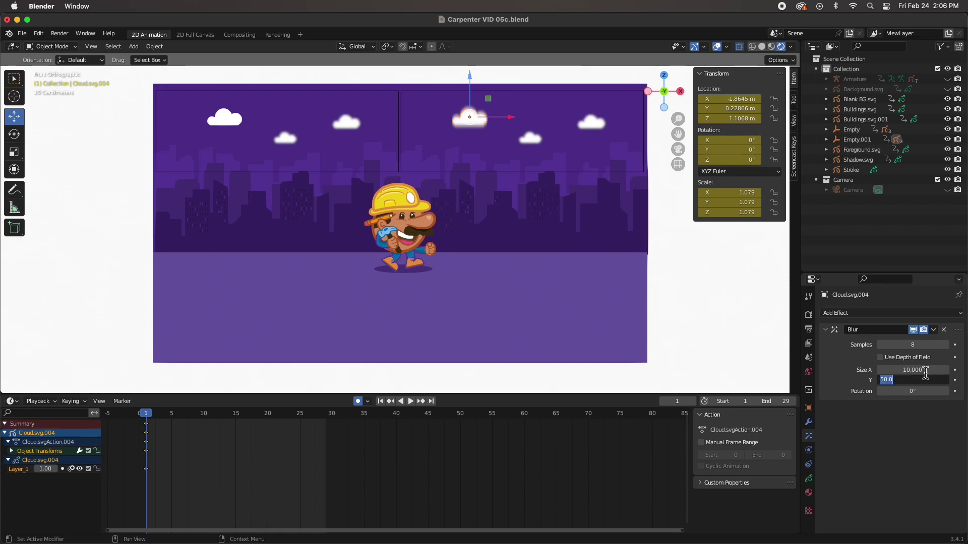
pyautogui.write('10')
pyautogui.press('Return')
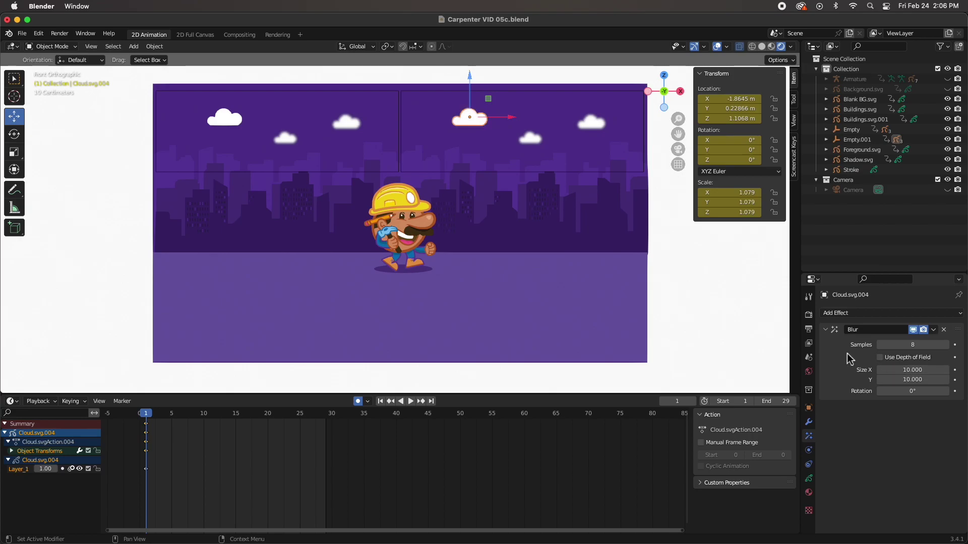
pyautogui.click(537, 254)
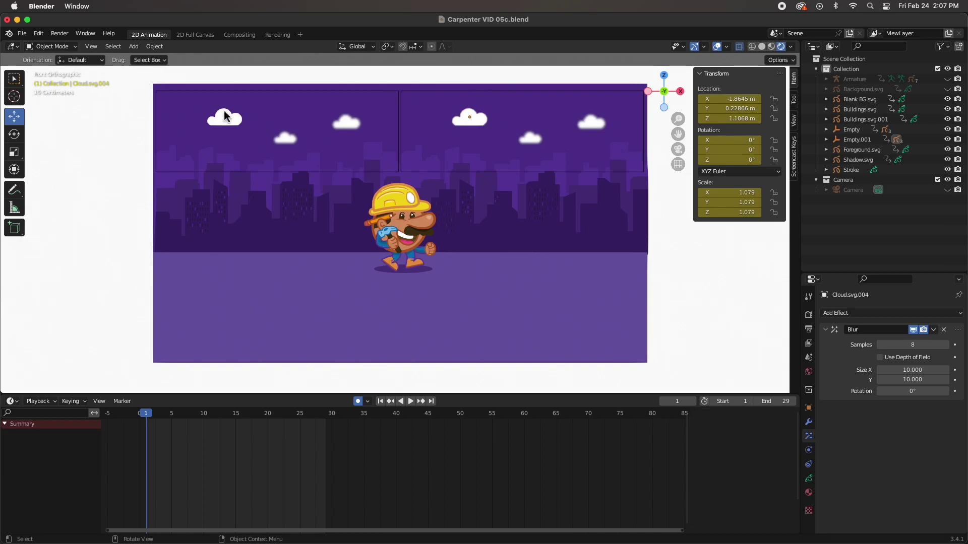
# Apply a Blur effect of size 10 in X and Y to the original group's large cloud and deselect it.
pyautogui.click(225, 116)
pyautogui.click(888, 314)
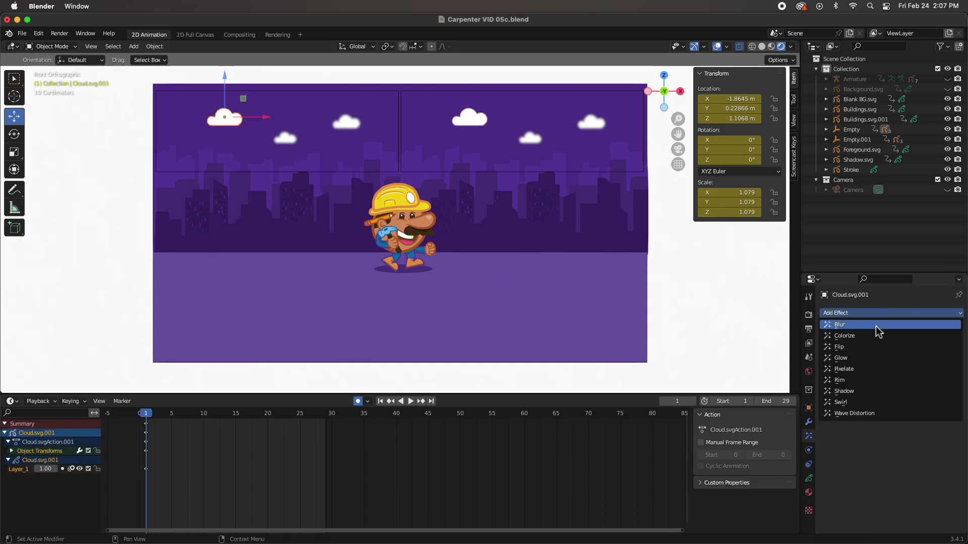
pyautogui.click(873, 325)
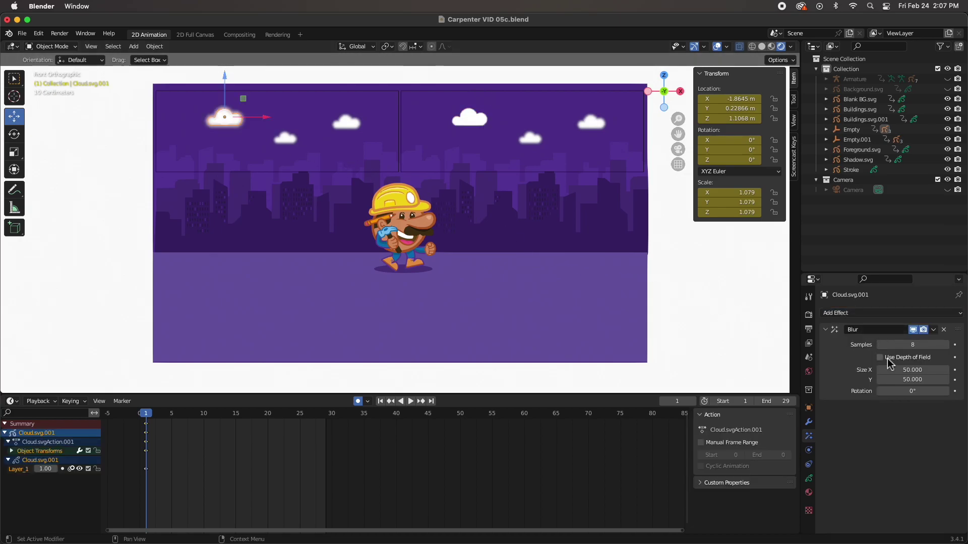
pyautogui.click(919, 370)
pyautogui.write('10')
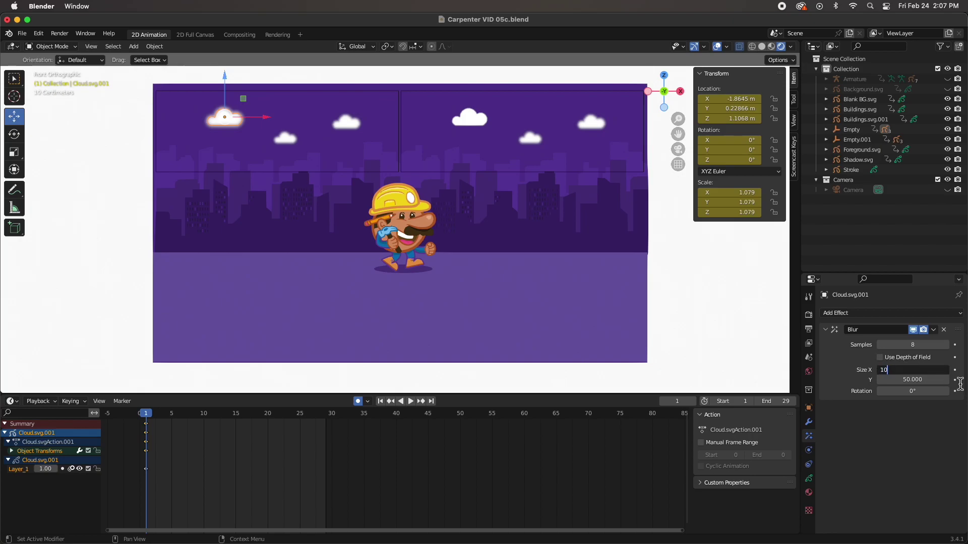
pyautogui.press('Tab')
pyautogui.write('10')
pyautogui.press('Tab')
pyautogui.press('Return')
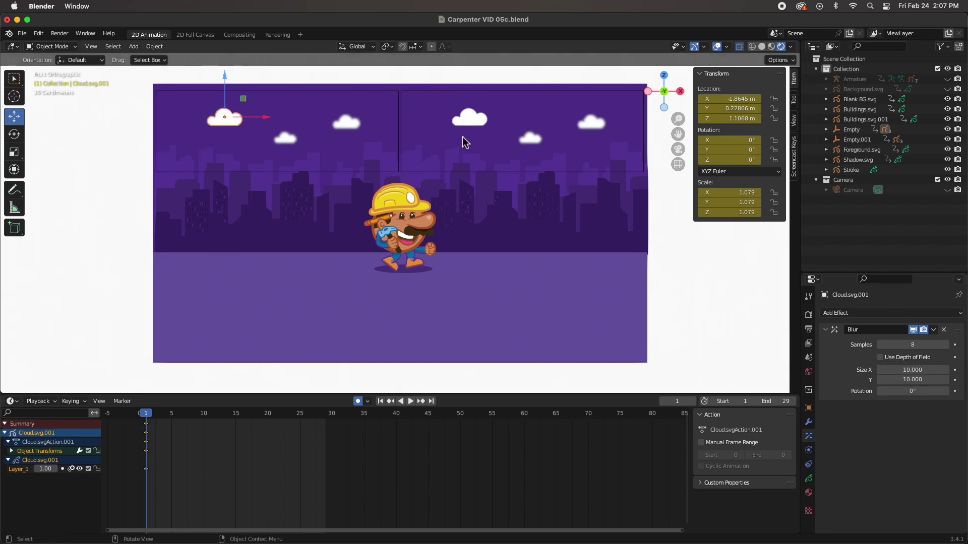
pyautogui.click(690, 260)
pyautogui.click(544, 214)
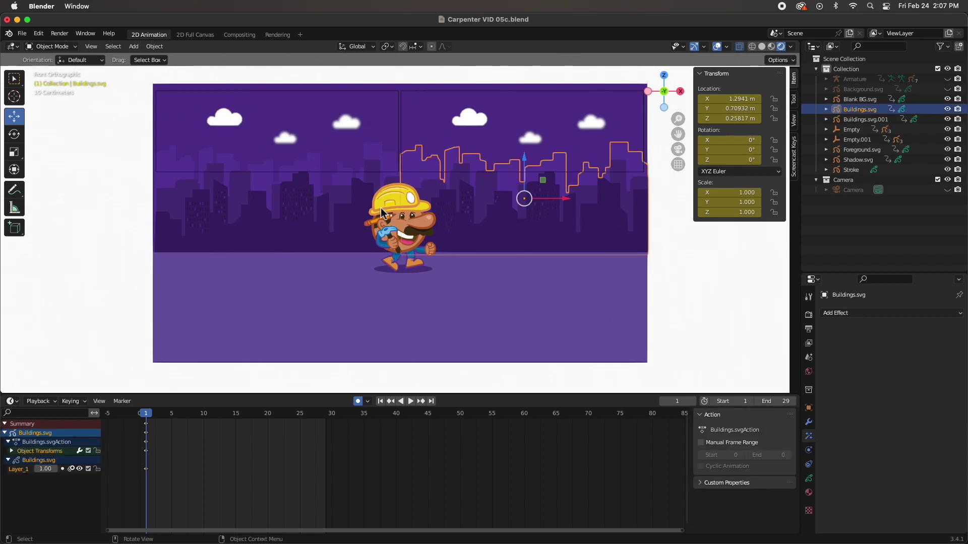
pyautogui.keyDown('shift'); pyautogui.click(318, 197); pyautogui.keyUp('shift')
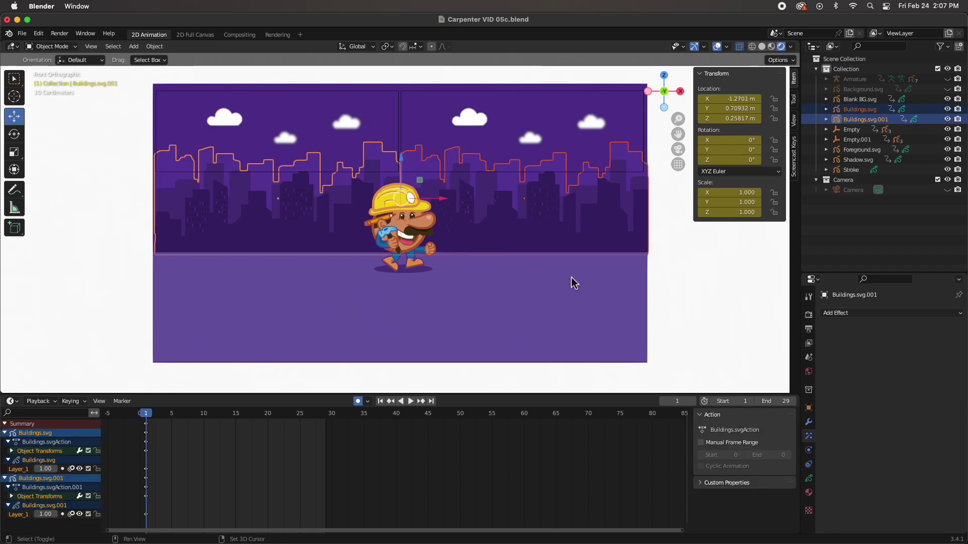
pyautogui.click(869, 314)
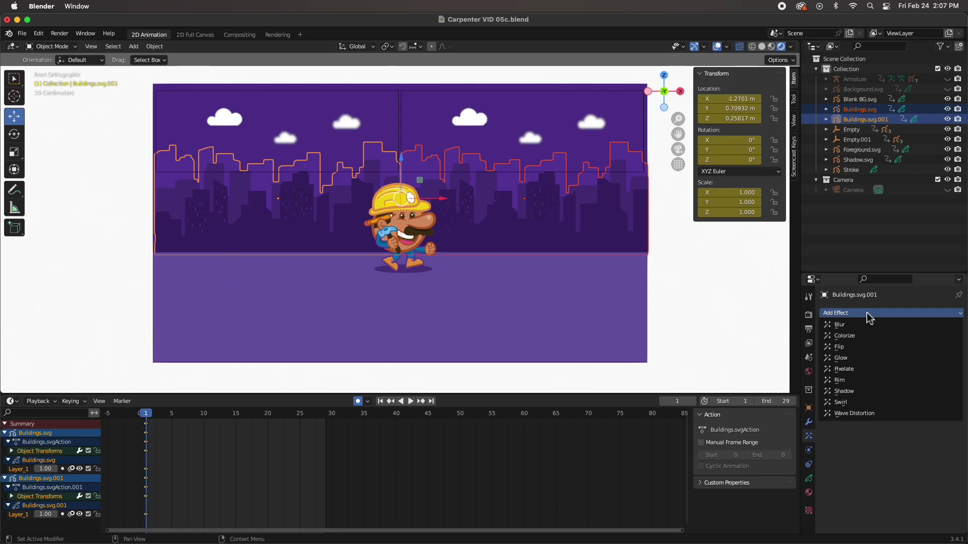
# Add a Blur effect to the Buildings.svg skyline in the right half of the scene and deselect it.
pyautogui.click(595, 221)
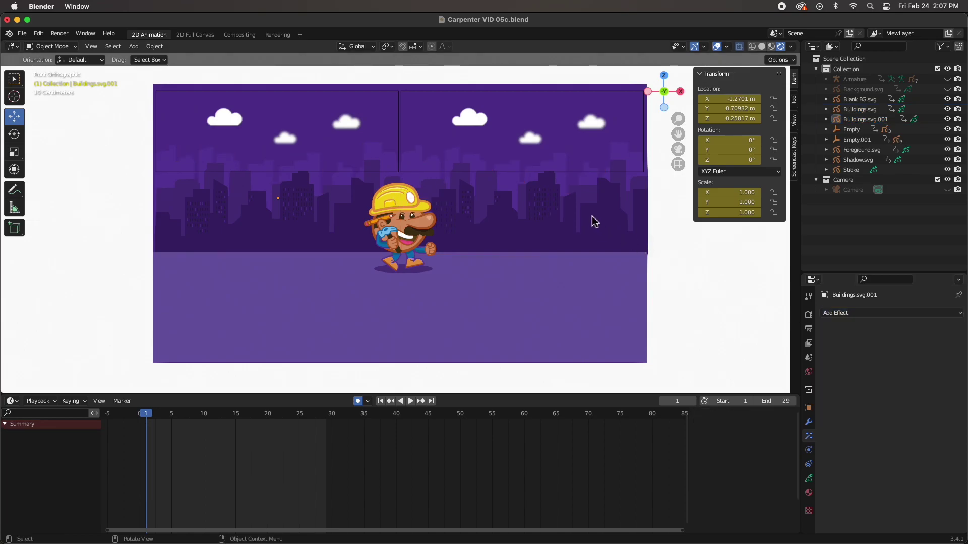
pyautogui.click(904, 314)
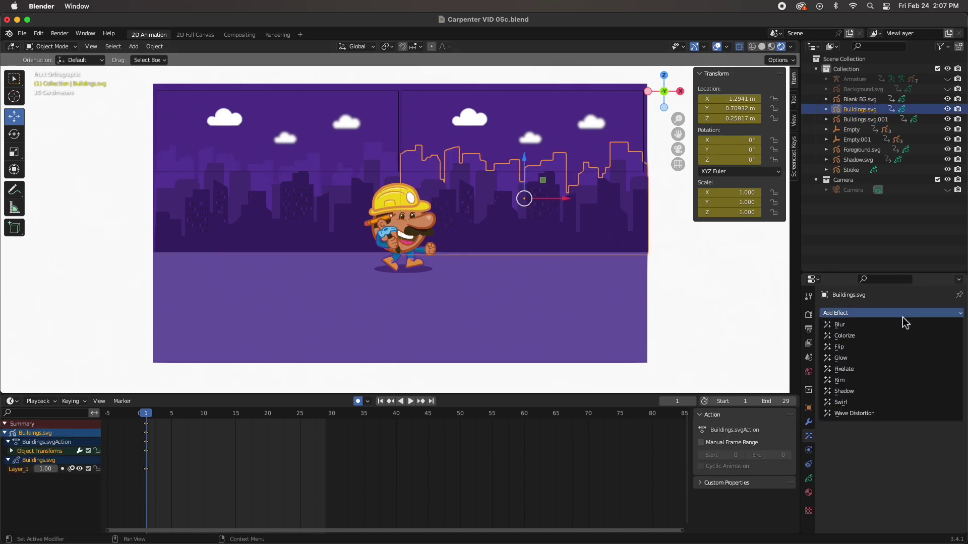
pyautogui.click(875, 326)
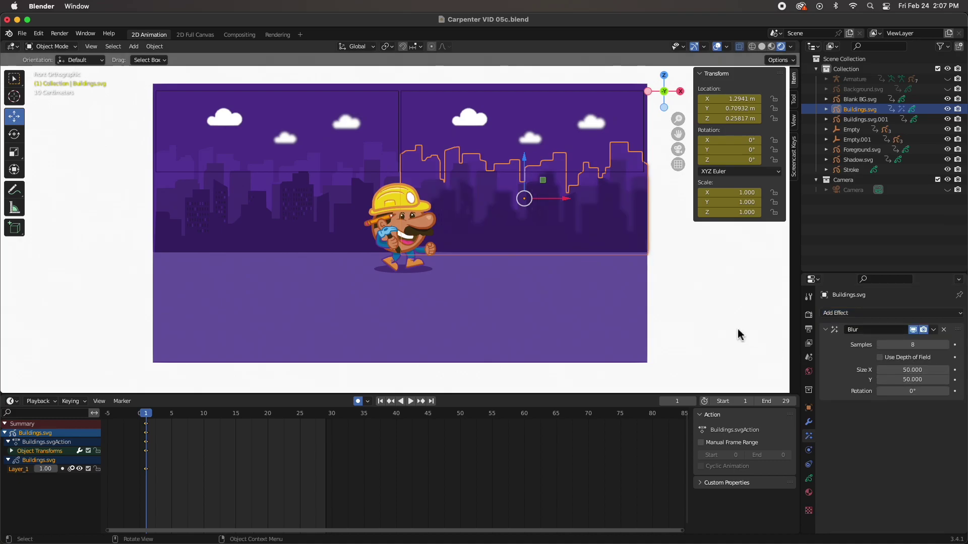
pyautogui.click(692, 298)
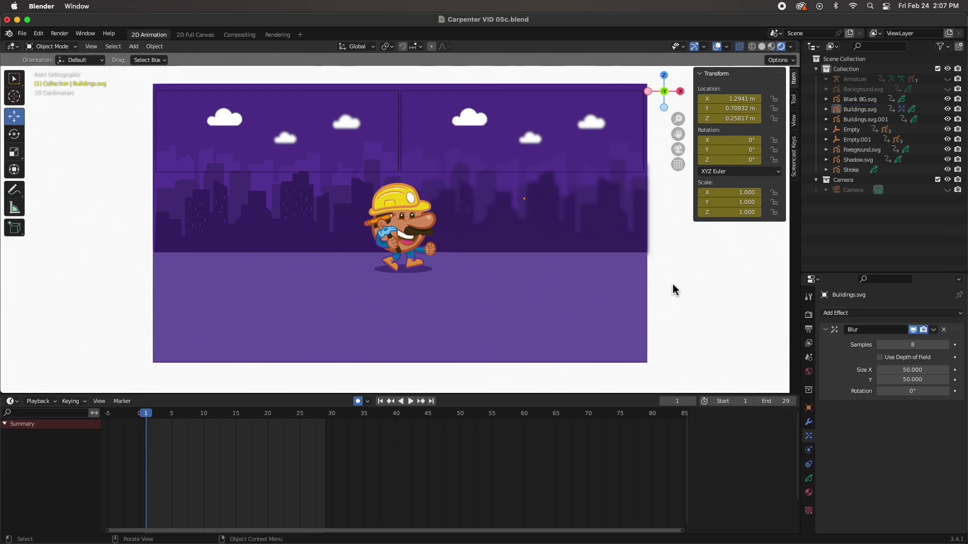
# Add a Blur effect to the duplicate skyline Buildings.svg.001 in the left half of the scene and deselect it.
pyautogui.click(304, 182)
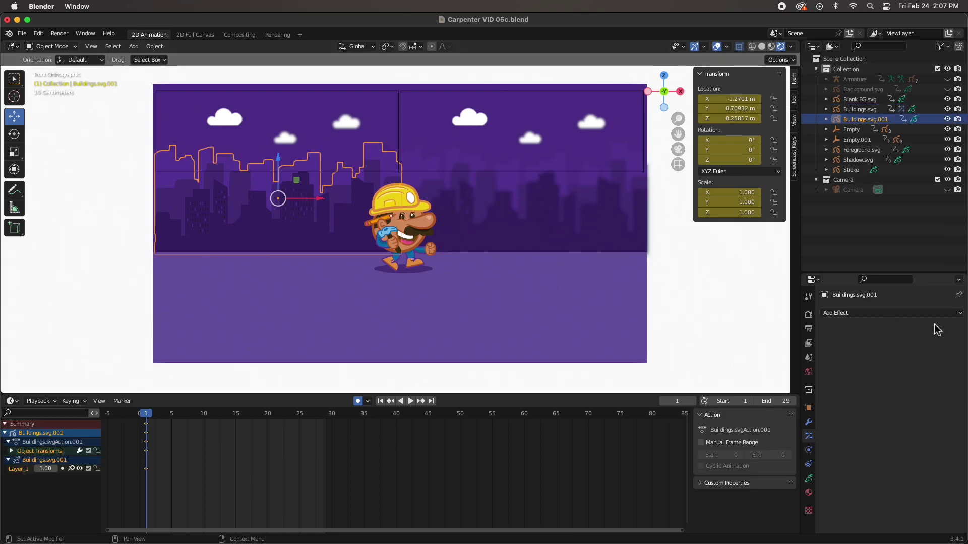
pyautogui.click(912, 313)
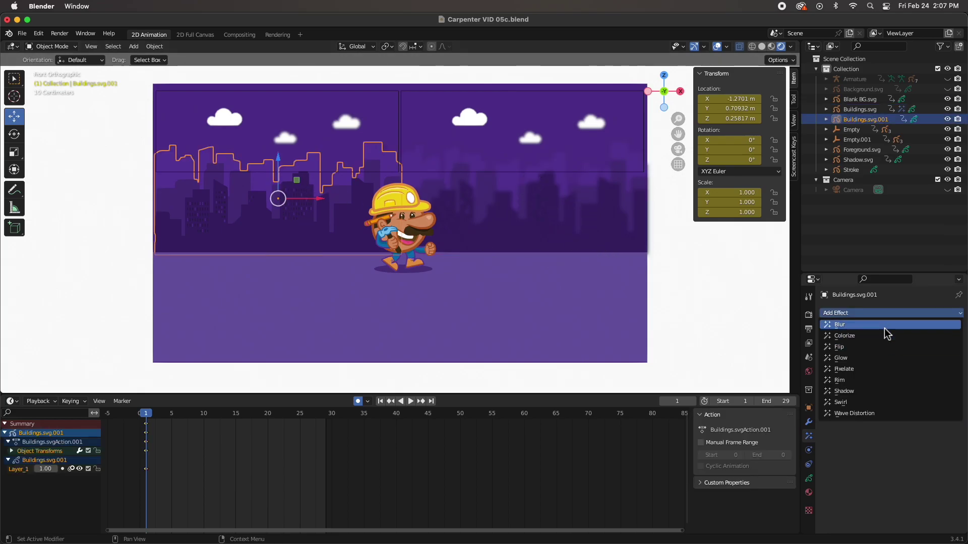
pyautogui.click(884, 326)
pyautogui.click(474, 250)
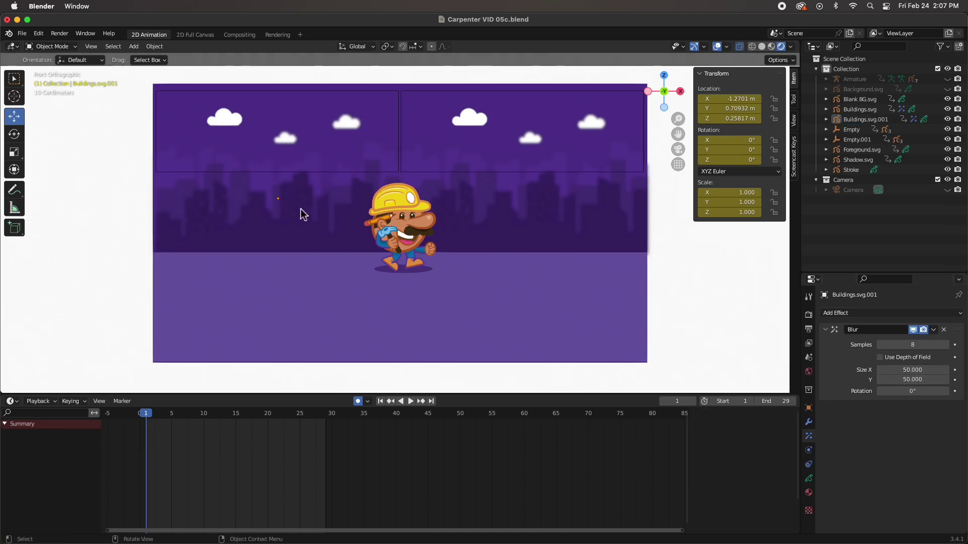
# Add a Blur effect to the Foreground.svg ground plane with size X and Y set to 30.
pyautogui.click(471, 303)
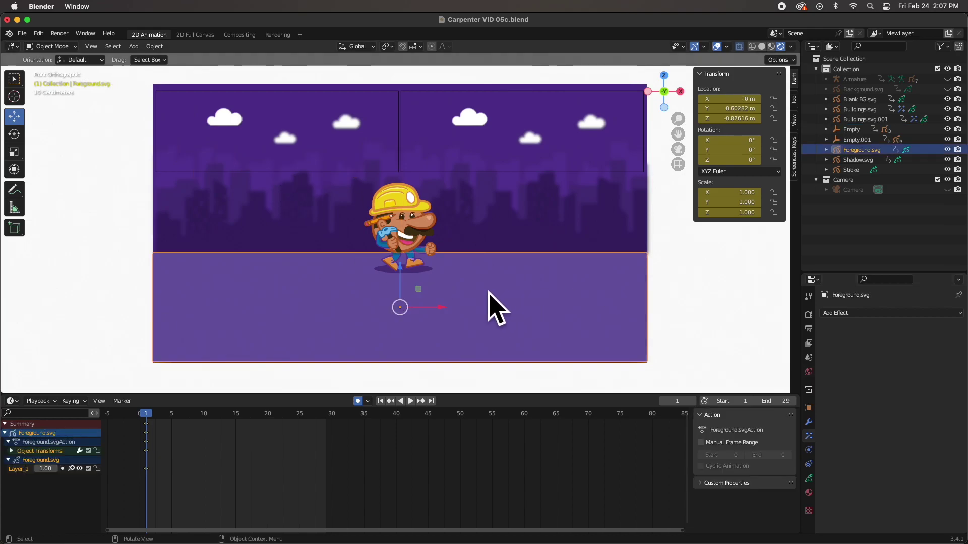
pyautogui.click(863, 313)
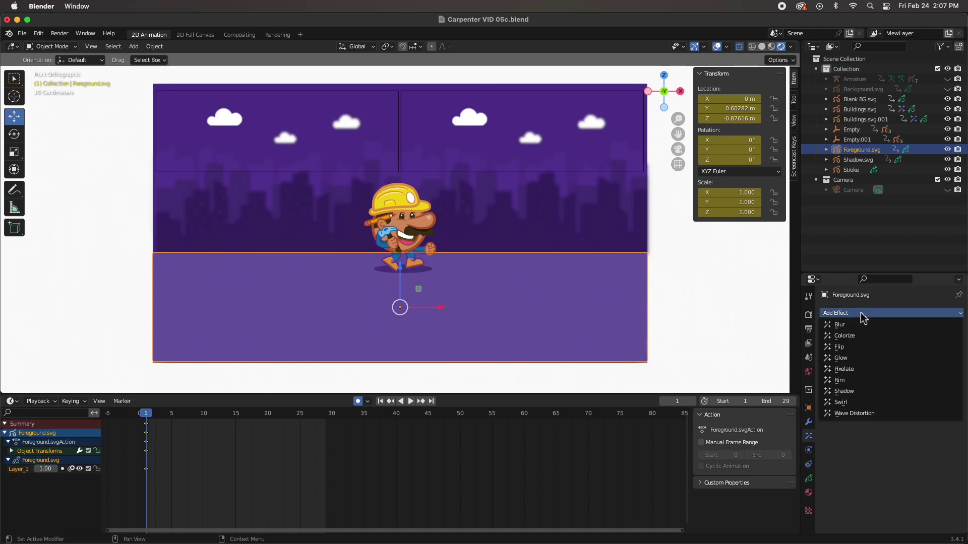
pyautogui.click(859, 327)
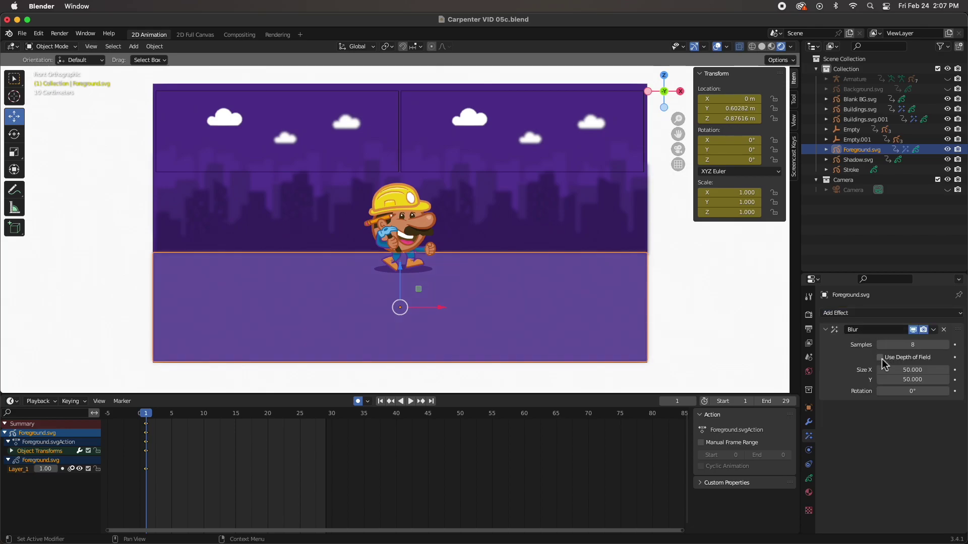
pyautogui.click(907, 370)
pyautogui.write('30')
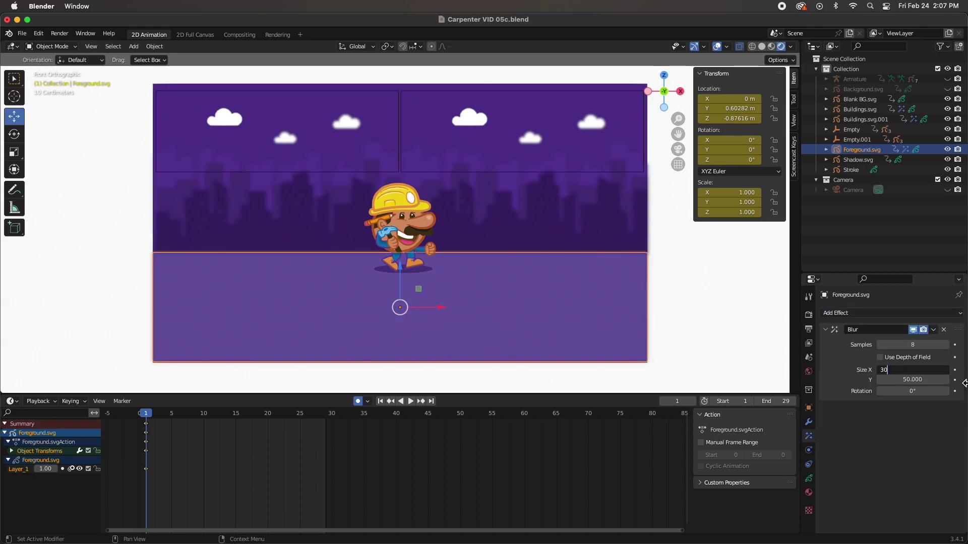
pyautogui.press('Tab')
pyautogui.write('30')
pyautogui.press('Tab')
pyautogui.press('Return')
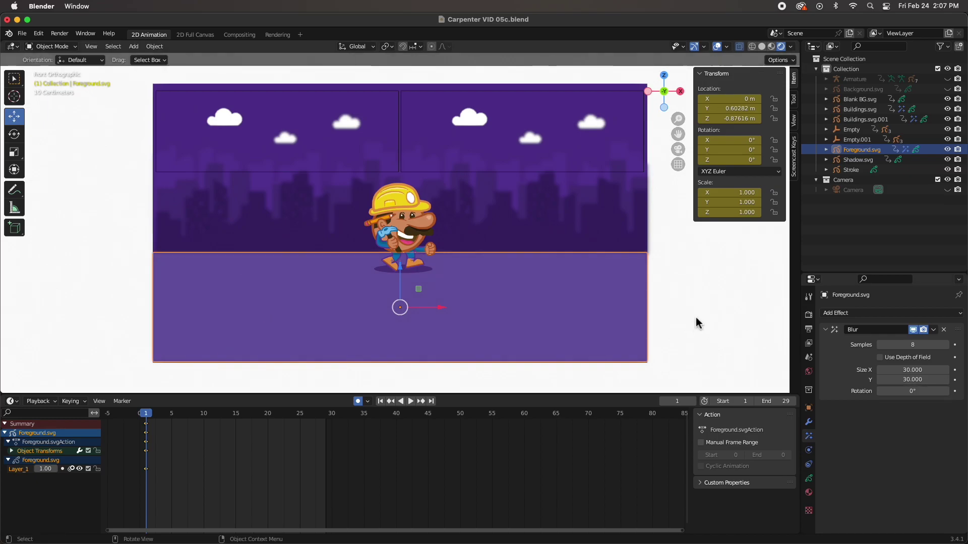
# Set the Blur effect's size X to 40 on the Buildings.svg skyline in the right half of the scene.
pyautogui.click(698, 301)
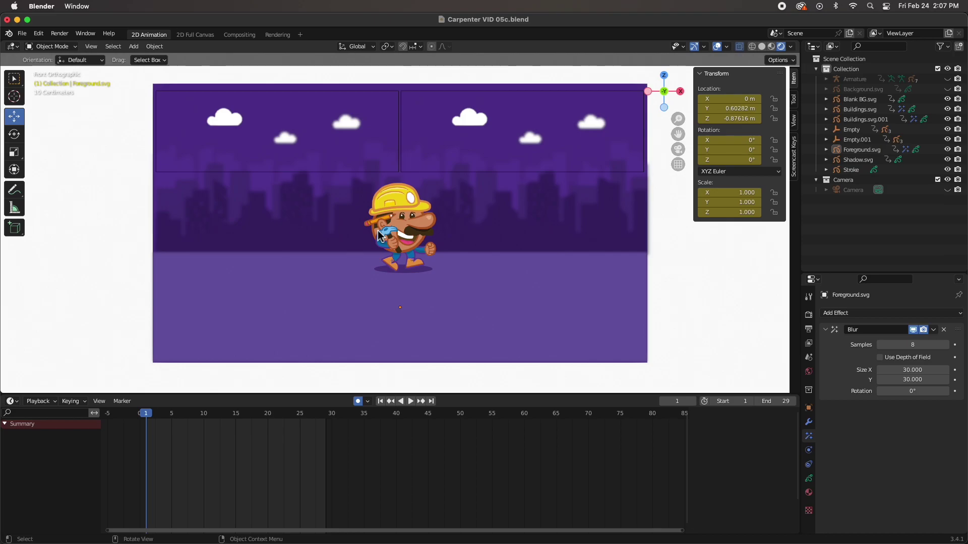
pyautogui.click(494, 196)
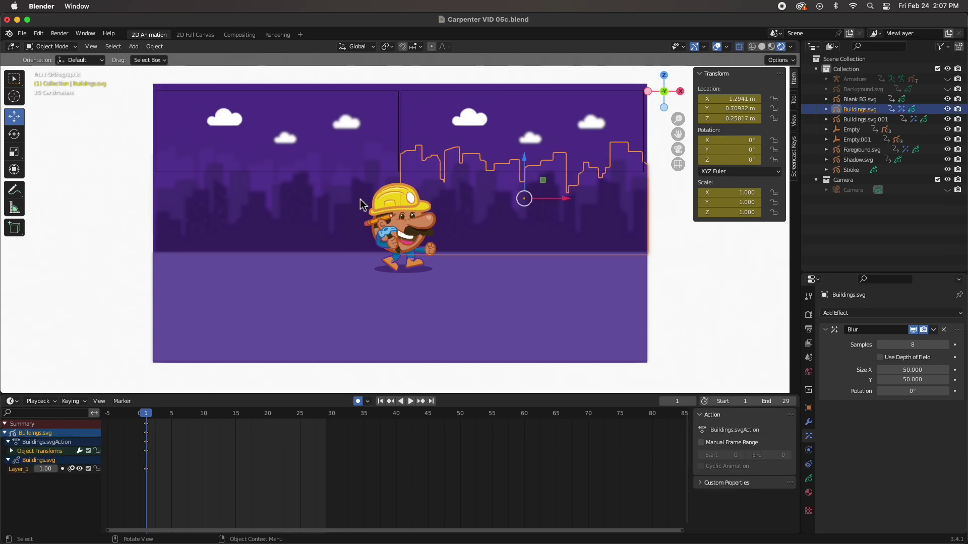
pyautogui.click(912, 369)
pyautogui.write('40')
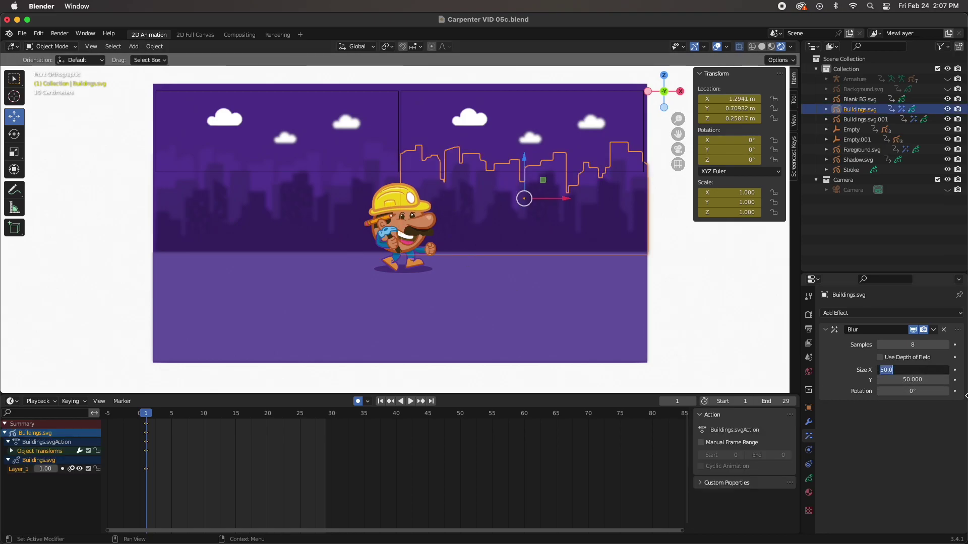
pyautogui.press('Return')
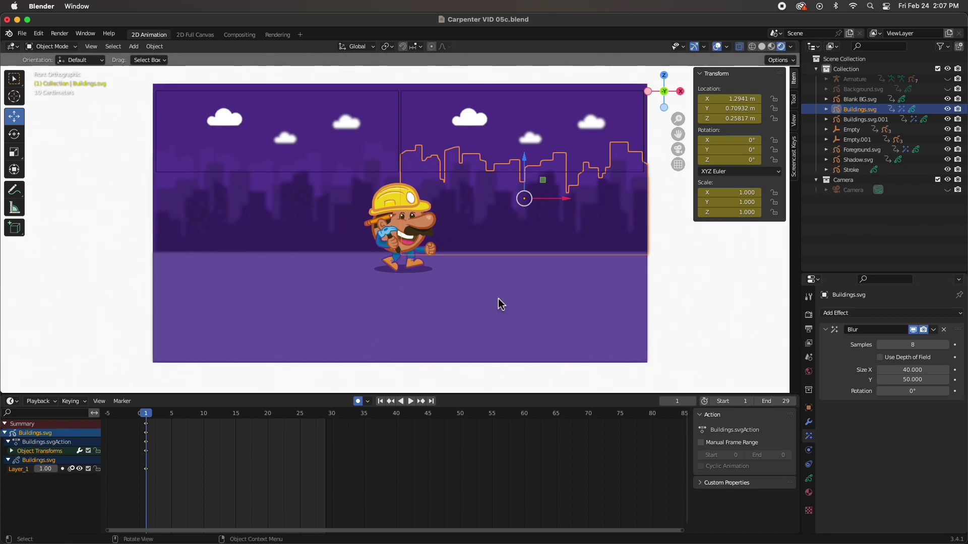
# Set the Blur effect's size X and Y to 40 on the duplicate skyline Buildings.svg.001 in the left half and deselect it.
pyautogui.click(282, 202)
pyautogui.click(898, 370)
pyautogui.write('40')
pyautogui.press('Return')
pyautogui.click(912, 379)
pyautogui.write('40')
pyautogui.press('Return')
pyautogui.click(485, 257)
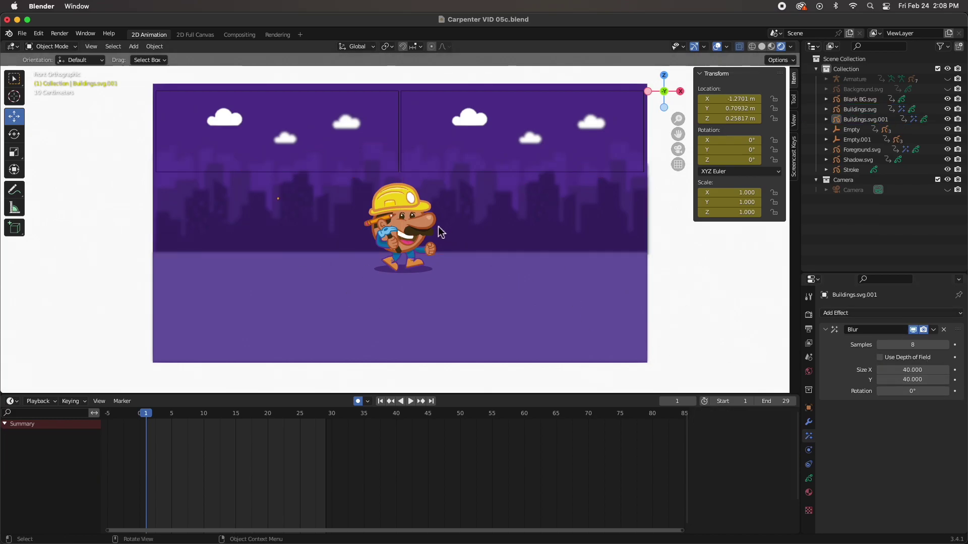
pyautogui.click(476, 212)
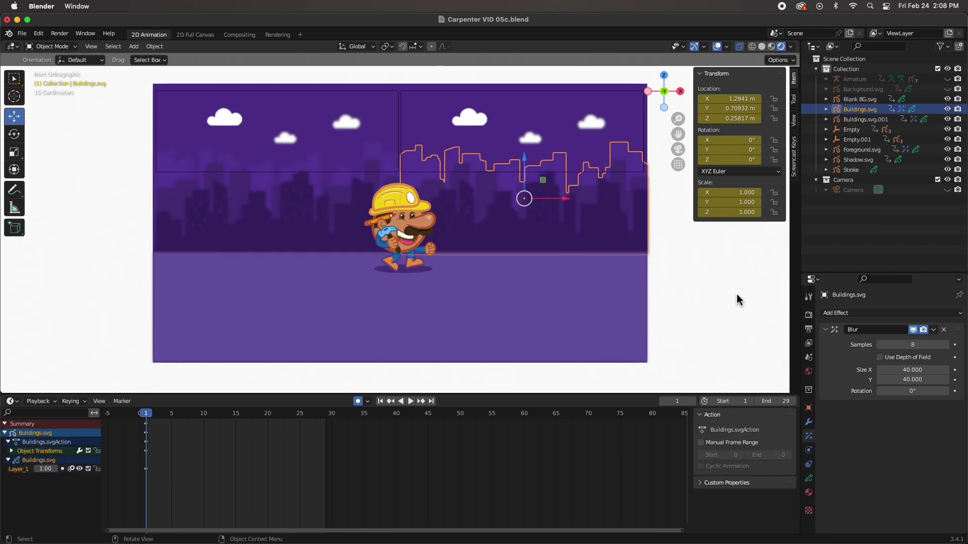
pyautogui.click(528, 226)
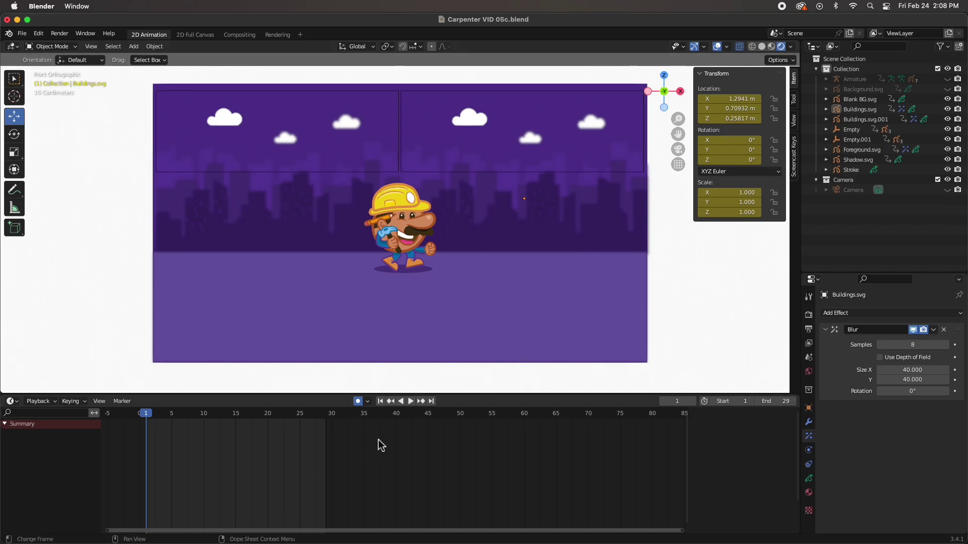
# Scrub through the timeline and play back the walk cycle against the blurred background.
pyautogui.press('Up')
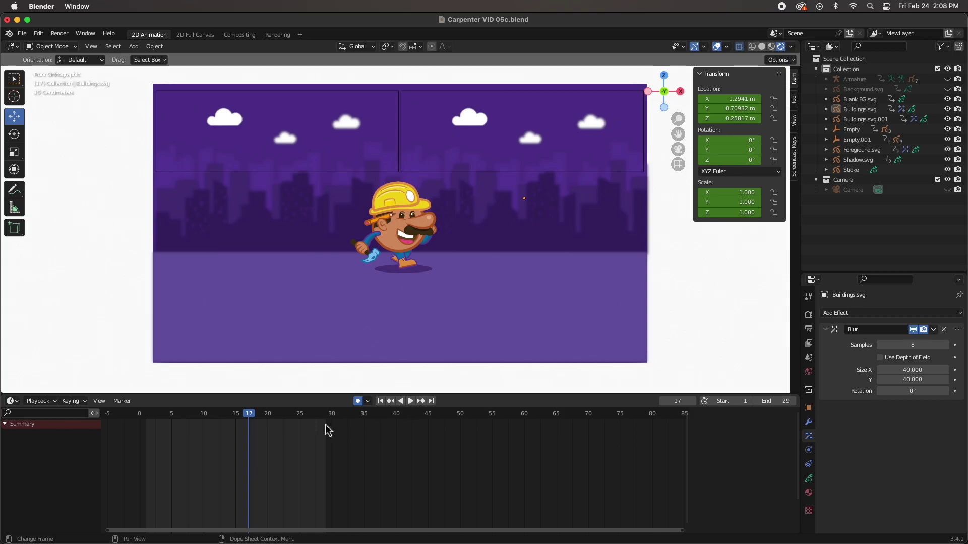
pyautogui.click(410, 401)
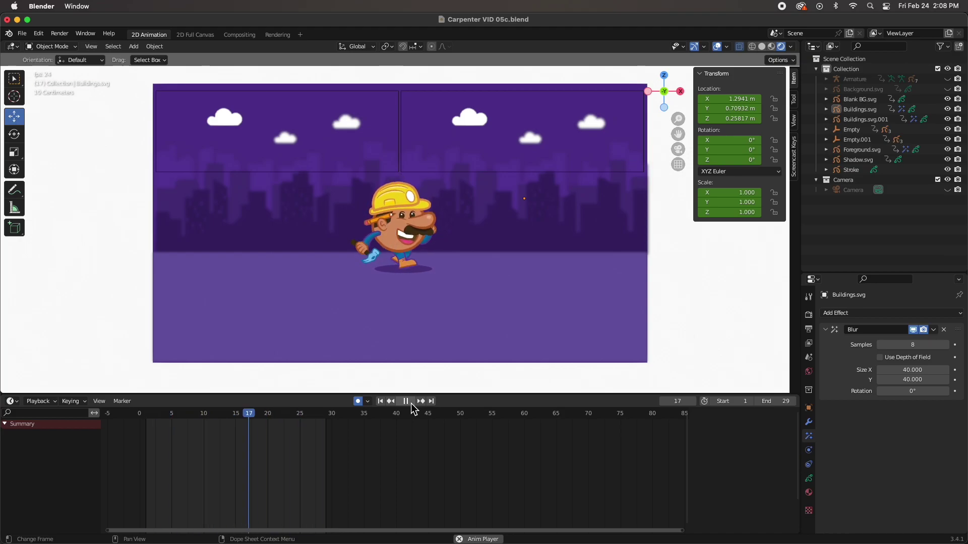
pyautogui.click(405, 402)
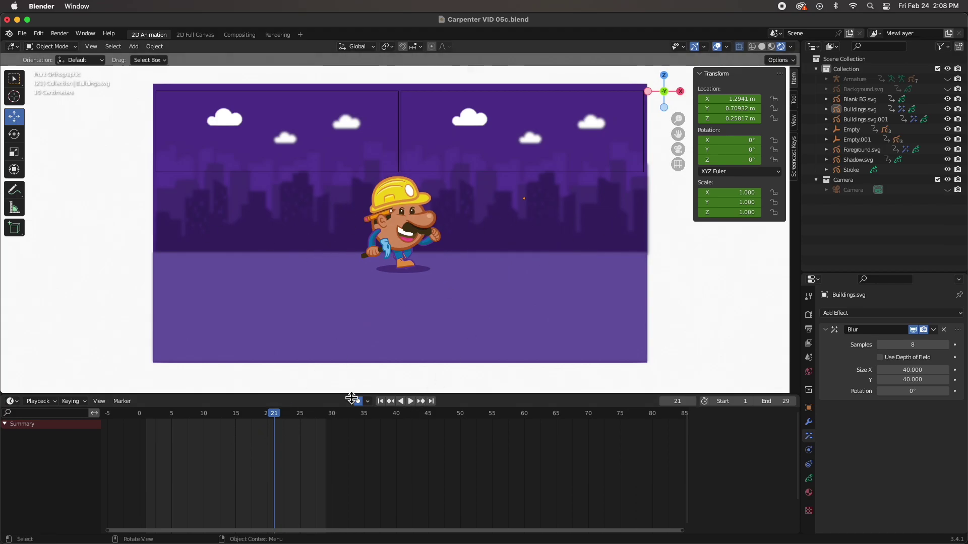
# Set the scene's end frame to 120 and fit the whole frame range in the timeline.
pyautogui.click(784, 404)
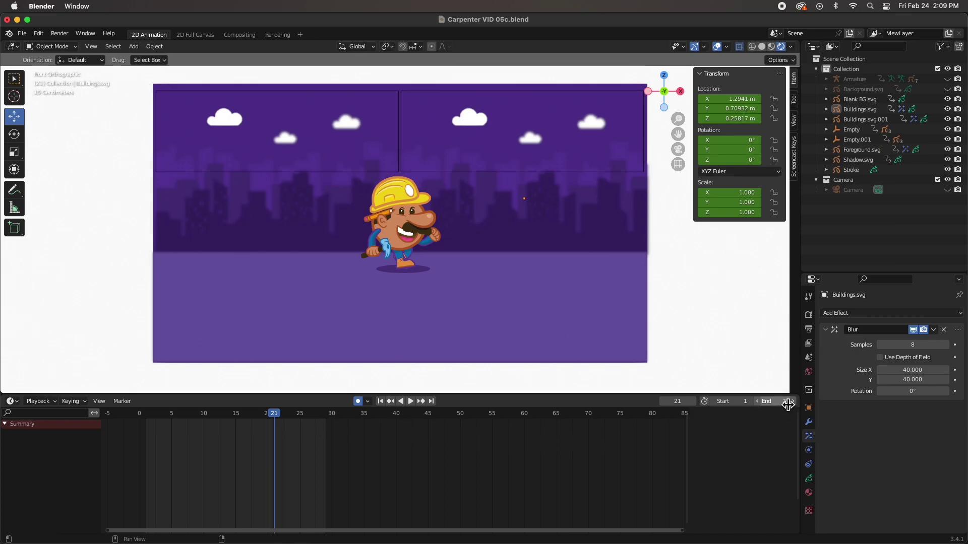
pyautogui.write('120')
pyautogui.press('Return')
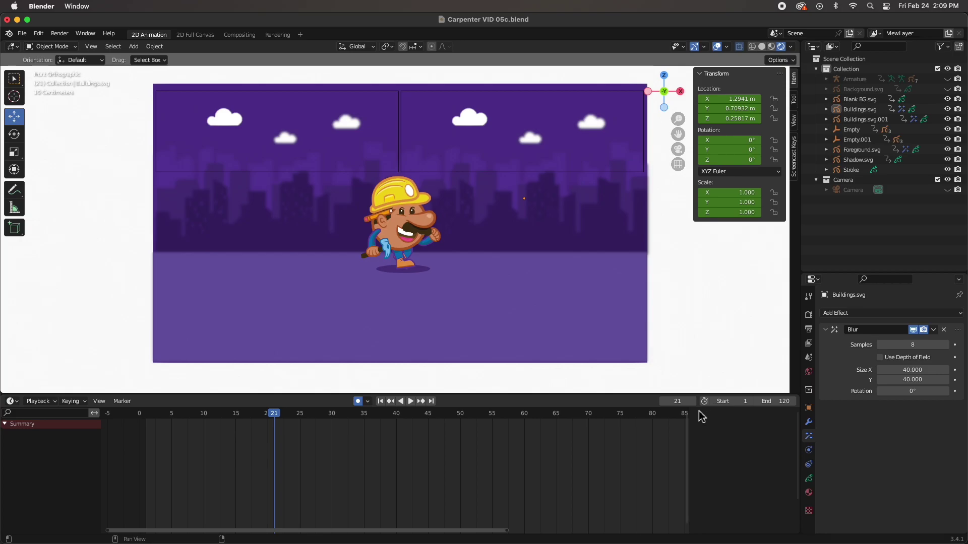
pyautogui.moveTo(506, 531); pyautogui.dragTo(734, 538)
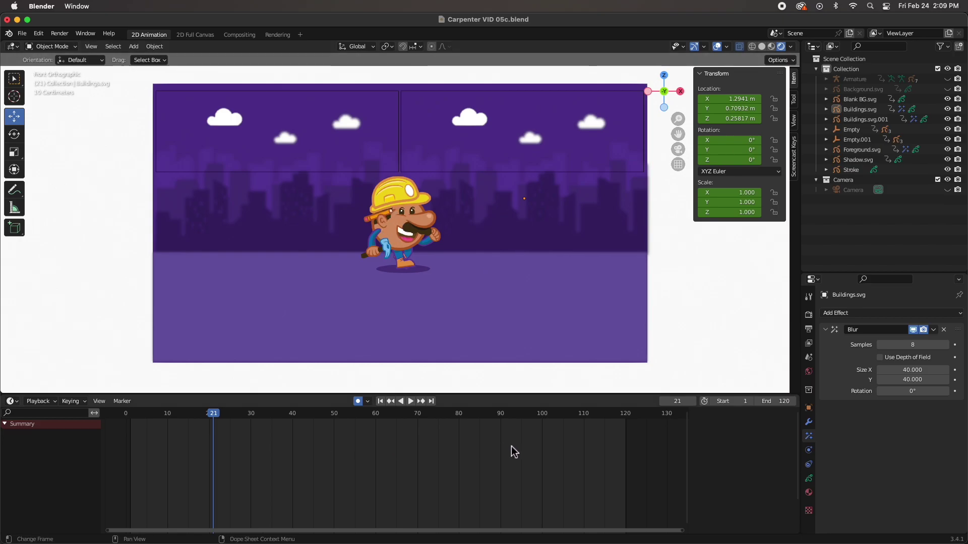
# Play the extended animation from its first frame to check how long the walk cycle lasts.
pyautogui.click(380, 401)
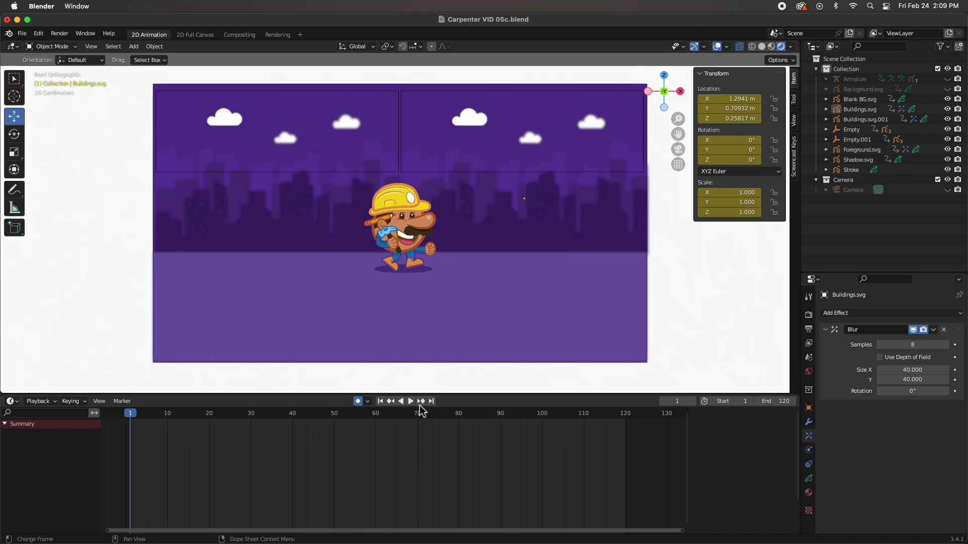
pyautogui.click(411, 402)
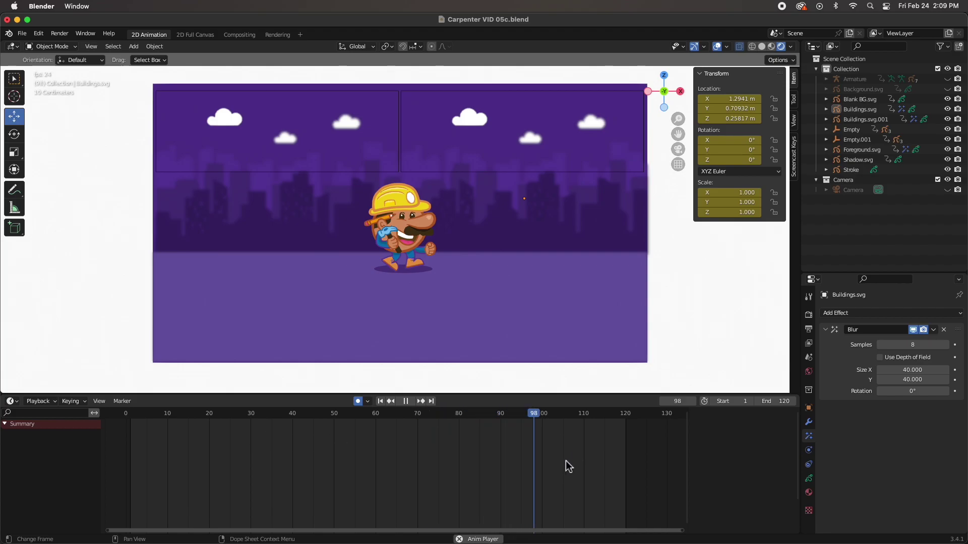
pyautogui.click(406, 402)
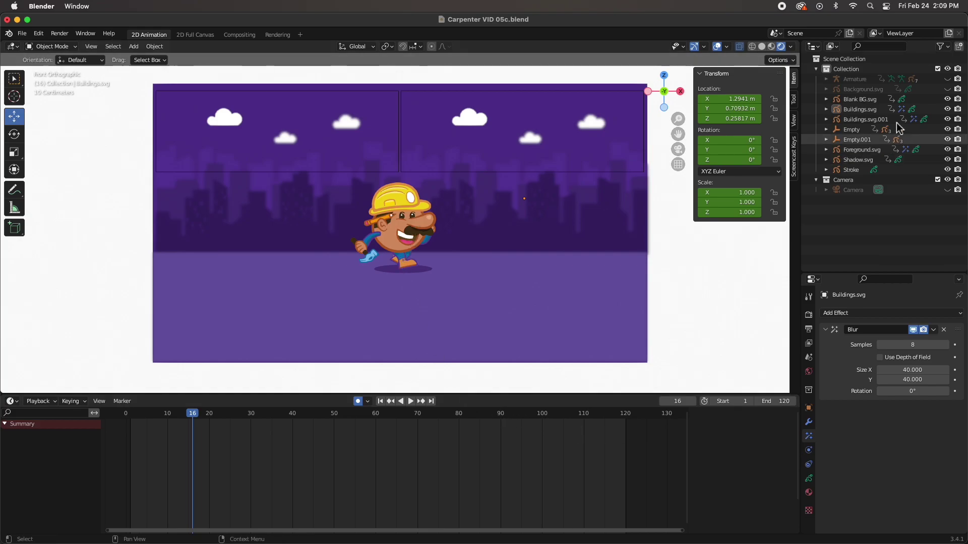
# Unhide the carpenter's Armature, select it and switch it to Pose Mode.
pyautogui.click(948, 79)
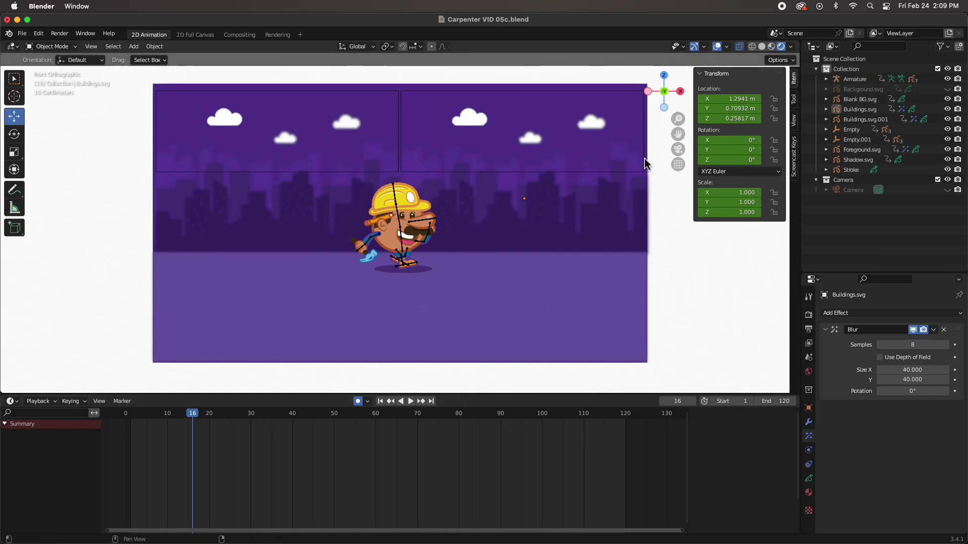
pyautogui.click(403, 241)
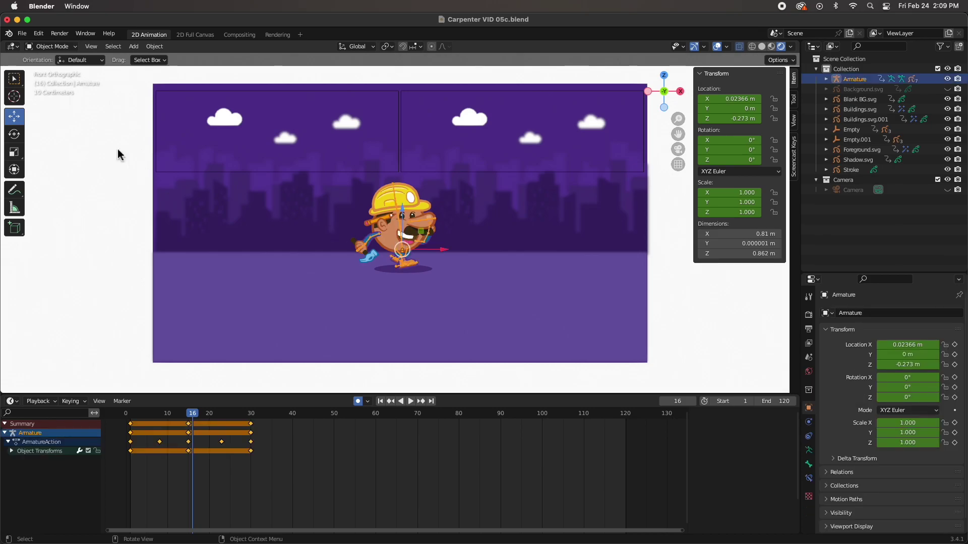
pyautogui.click(45, 46)
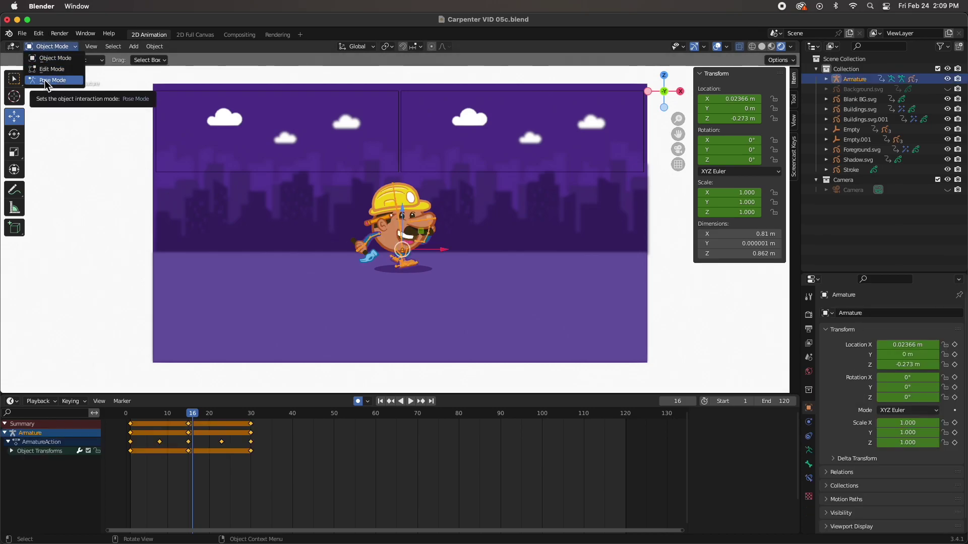
pyautogui.click(45, 81)
# Select all of the armature's bones with circle select and enlarge the timeline to expose every bone's keyframe channel.
pyautogui.click(387, 232)
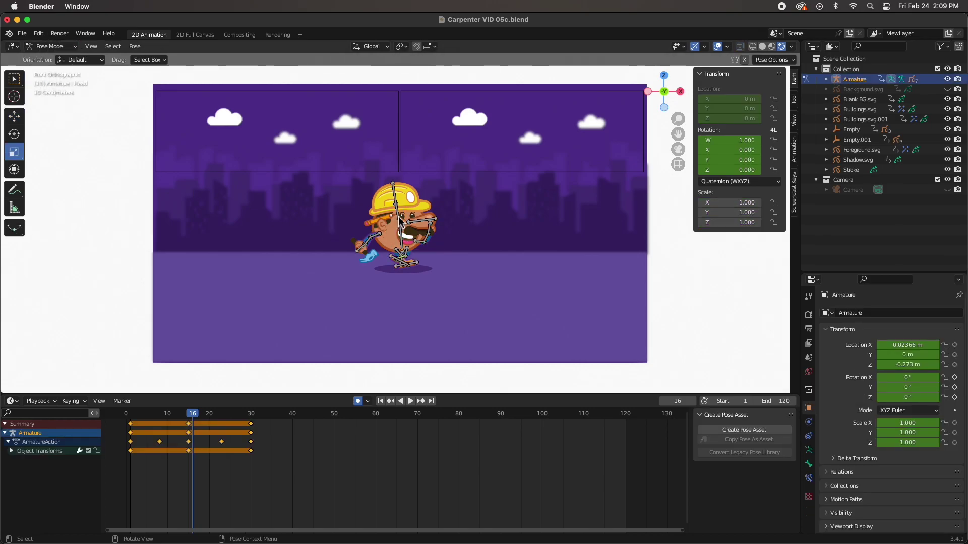
pyautogui.press('c')
pyautogui.moveTo(402, 220); pyautogui.dragTo(398, 280)
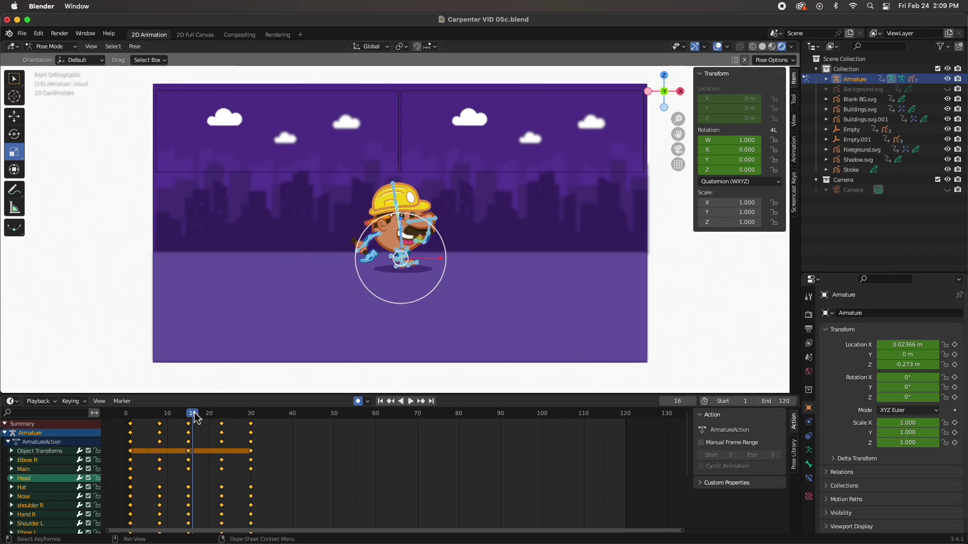
pyautogui.moveTo(200, 398); pyautogui.dragTo(176, 183)
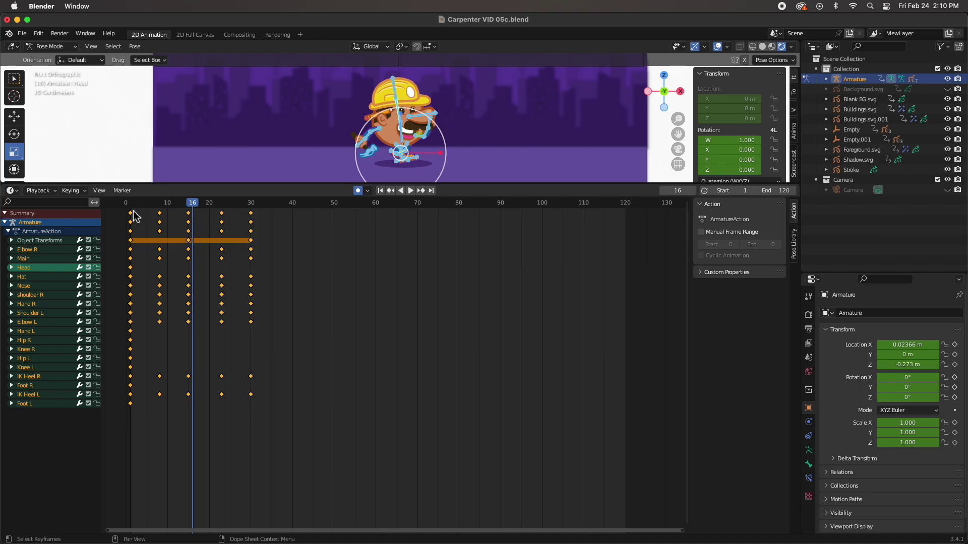
# Copy the walk cycle keyframes from frames 8 to 30 with the playhead at frame 8.
pyautogui.moveTo(290, 454); pyautogui.dragTo(144, 208)
pyautogui.moveTo(195, 206); pyautogui.dragTo(163, 206)
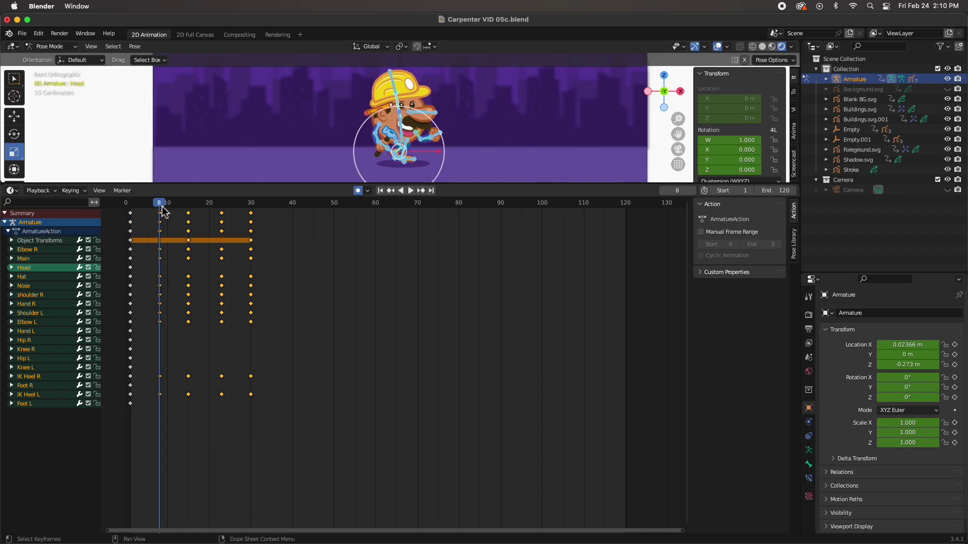
pyautogui.press('ctrl')
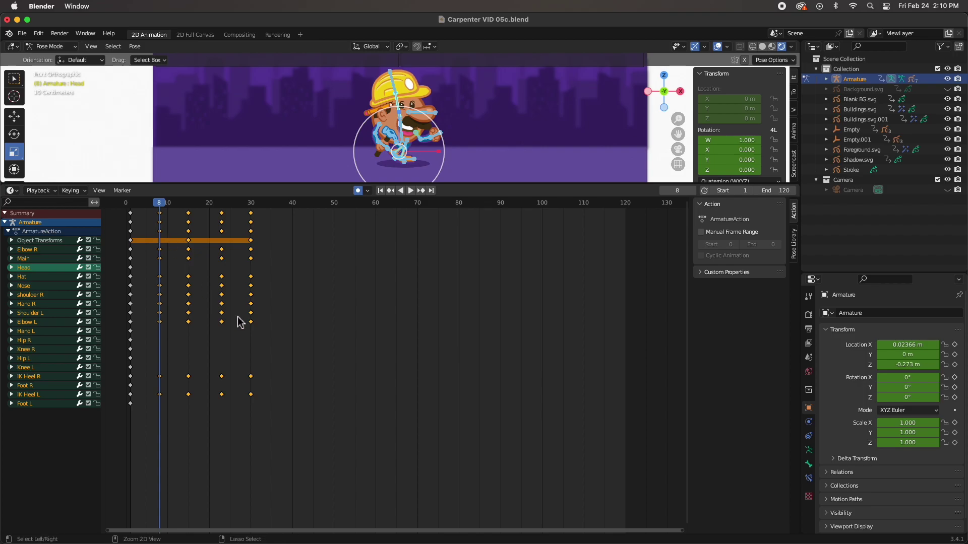
# Paste the copied walk cycle keyframes starting at frame 38.
pyautogui.press('space')
pyautogui.moveTo(252, 207); pyautogui.dragTo(285, 212)
pyautogui.press('space')
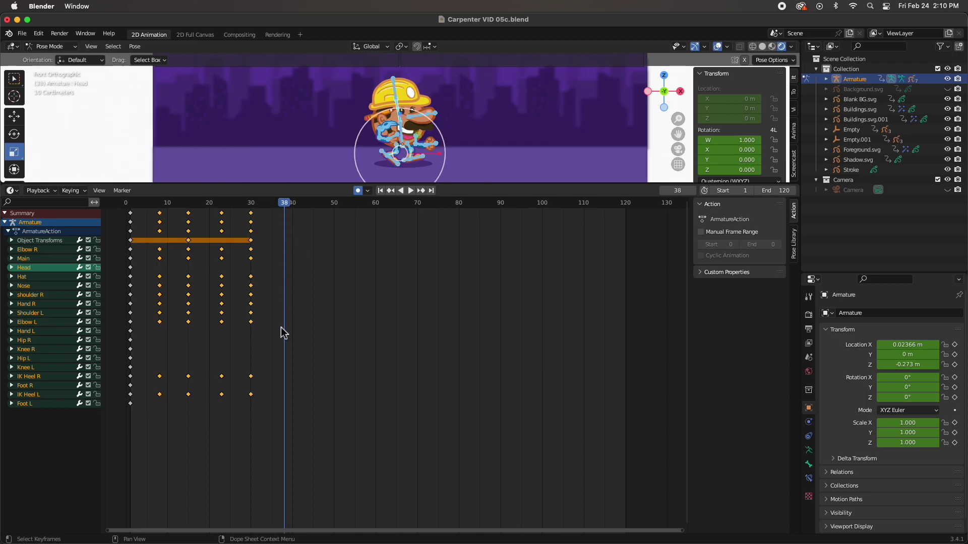
pyautogui.hotkey('ctrl', 'v')
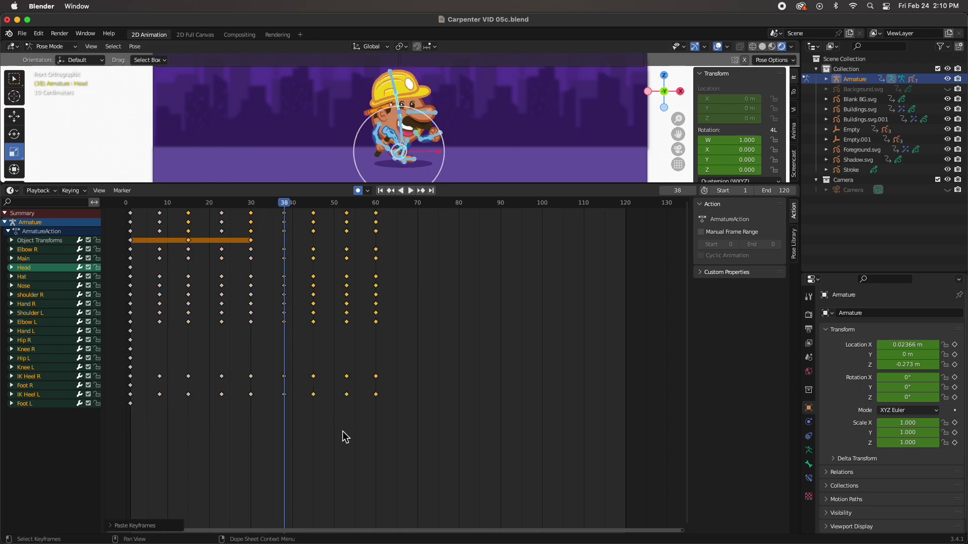
# Play the animation from the start to check that the repeated walk cycle loops smoothly.
pyautogui.moveTo(284, 204); pyautogui.dragTo(125, 204)
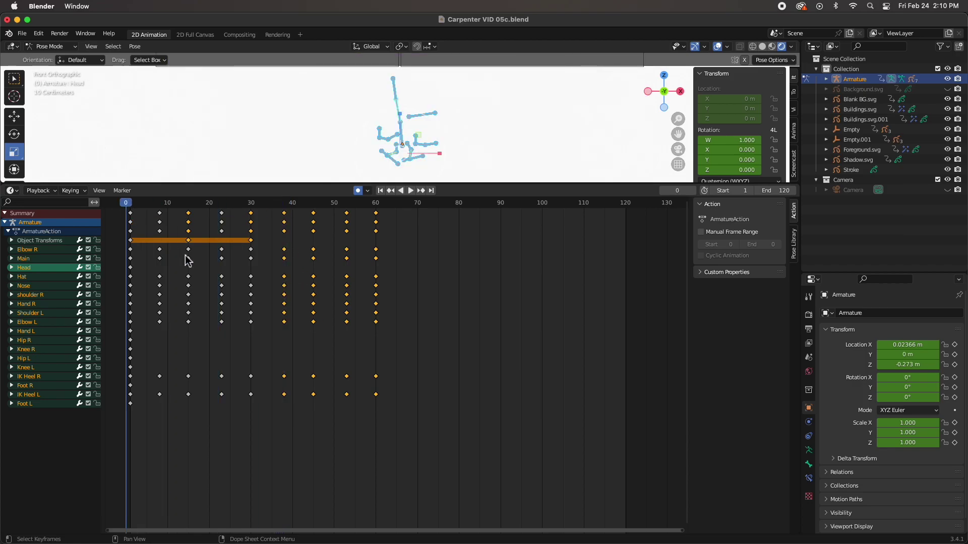
pyautogui.click(409, 191)
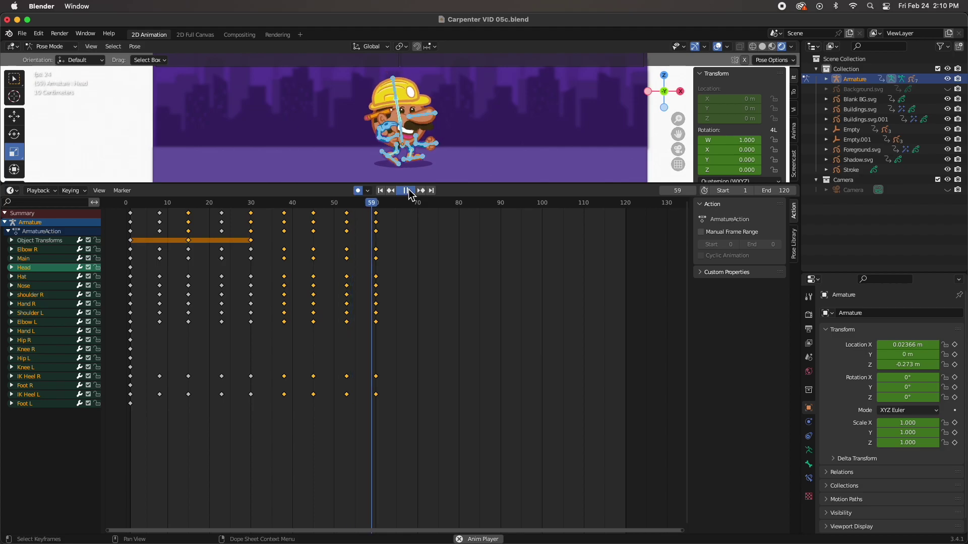
pyautogui.click(406, 191)
# Paste the copied walk cycle keyframes at frame 68 and again at frame 98.
pyautogui.click(378, 206)
pyautogui.moveTo(378, 206); pyautogui.dragTo(413, 240)
pyautogui.hotkey('ctrl', 'v')
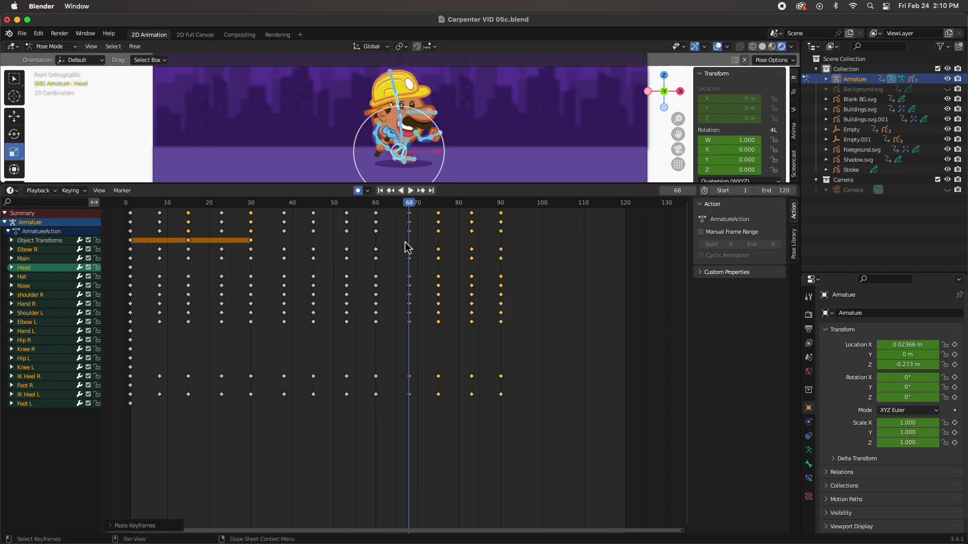
pyautogui.moveTo(508, 209); pyautogui.dragTo(538, 221)
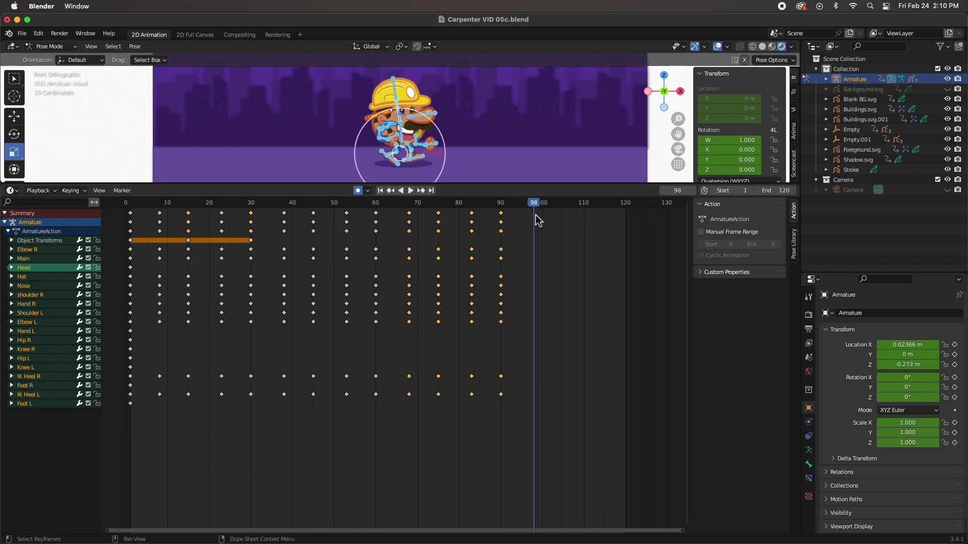
pyautogui.hotkey('ctrl', 'v')
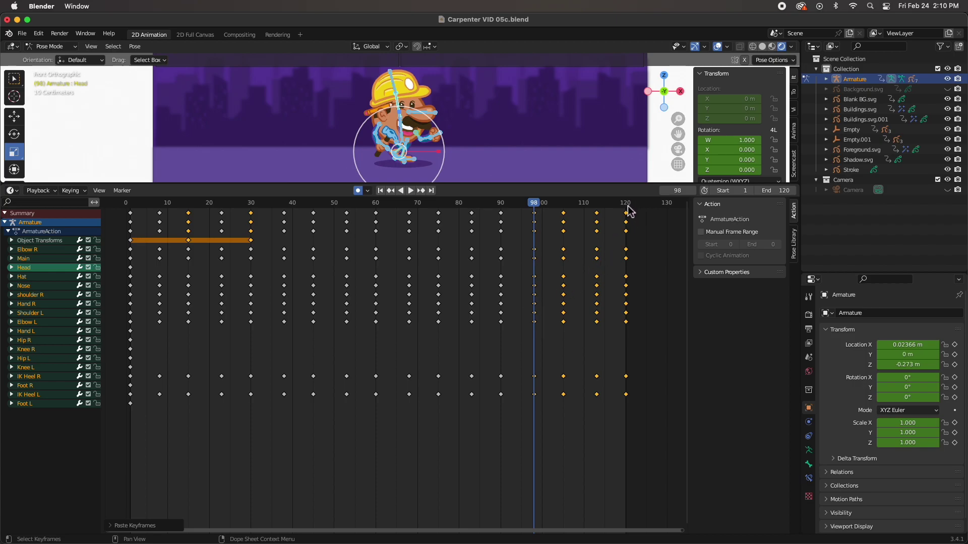
# Set the scene's end frame to 119.
pyautogui.click(786, 191)
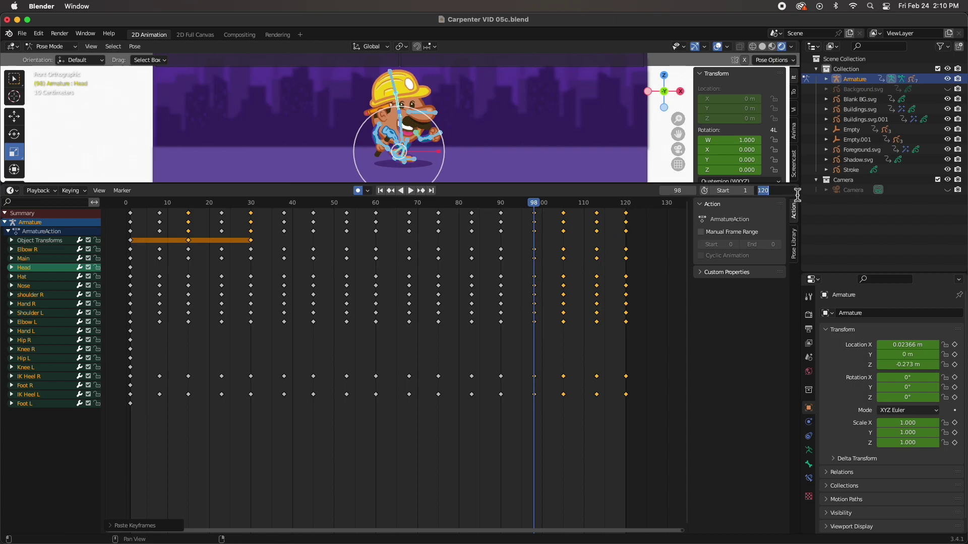
pyautogui.write('119')
pyautogui.press('Return')
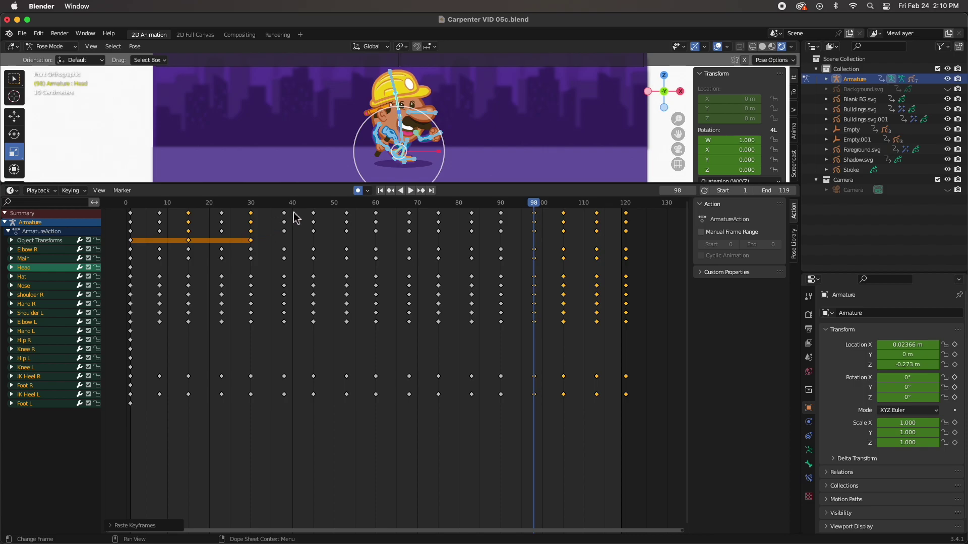
# Return to frame 1, shrink the timeline to enlarge the scene view, and deselect the armature's bones.
pyautogui.click(381, 191)
pyautogui.moveTo(405, 188); pyautogui.dragTo(401, 326)
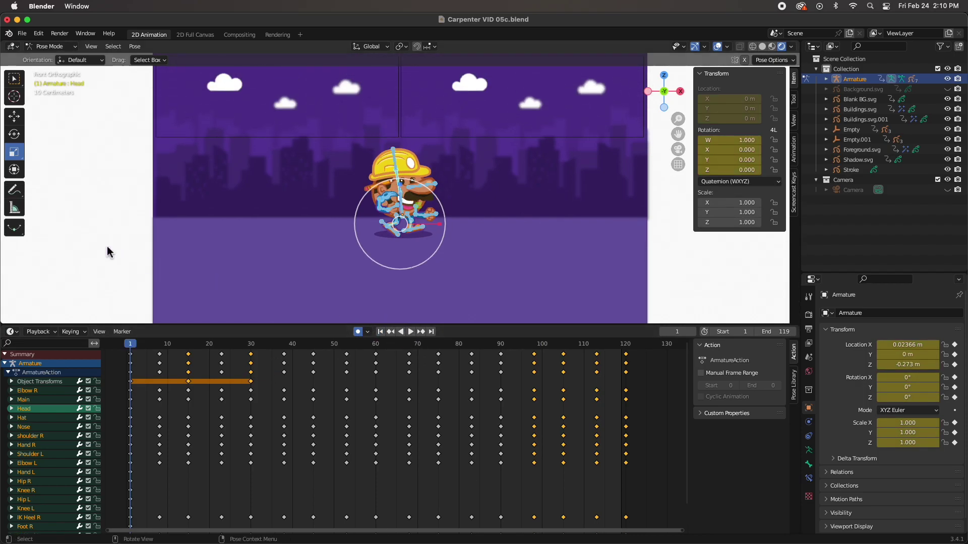
pyautogui.click(174, 263)
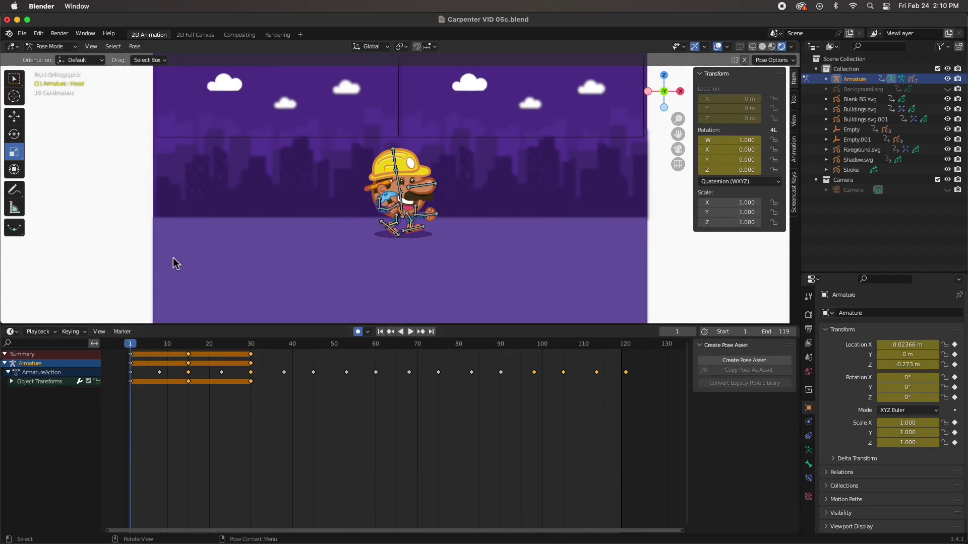
# Hide the armature and play the animation to check the walk cycle without the bones.
pyautogui.click(947, 79)
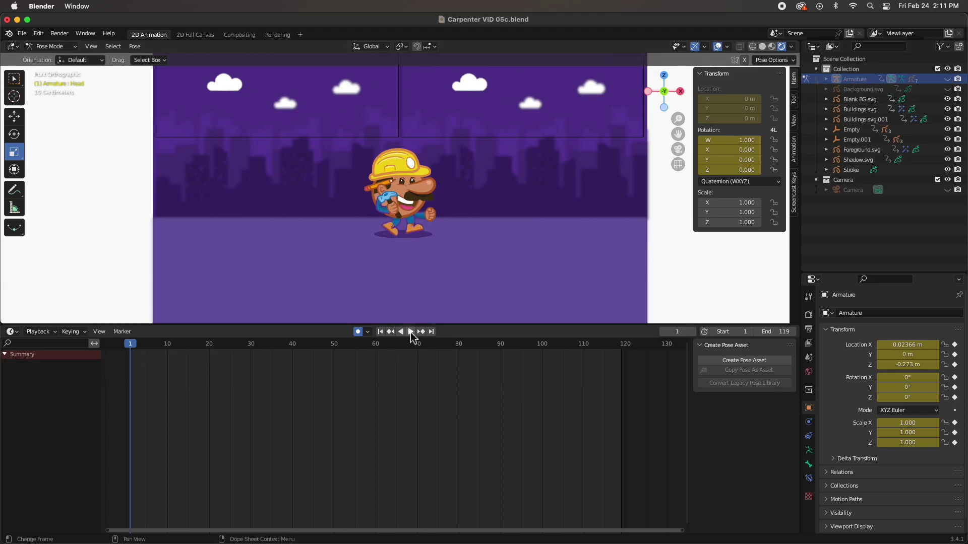
pyautogui.click(410, 332)
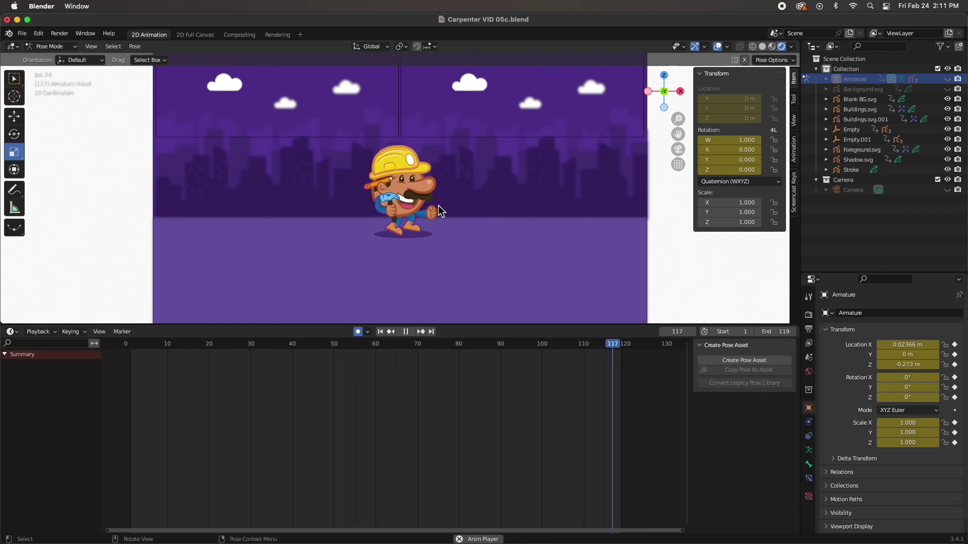
pyautogui.press('Escape')
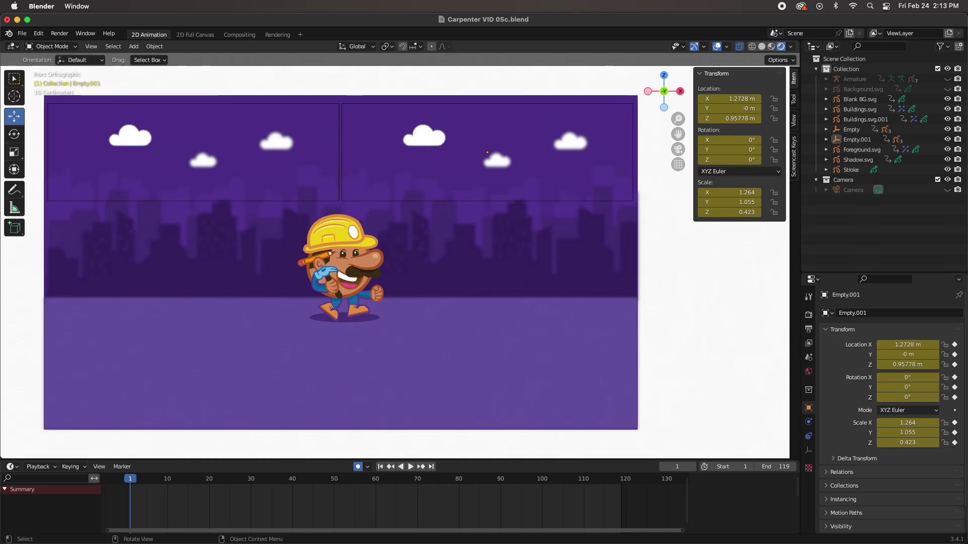
# Duplicate the left-hand buildings about 5.13 m along X, just past the background's right edge, and switch the viewport to wireframe shading.
pyautogui.click(182, 274)
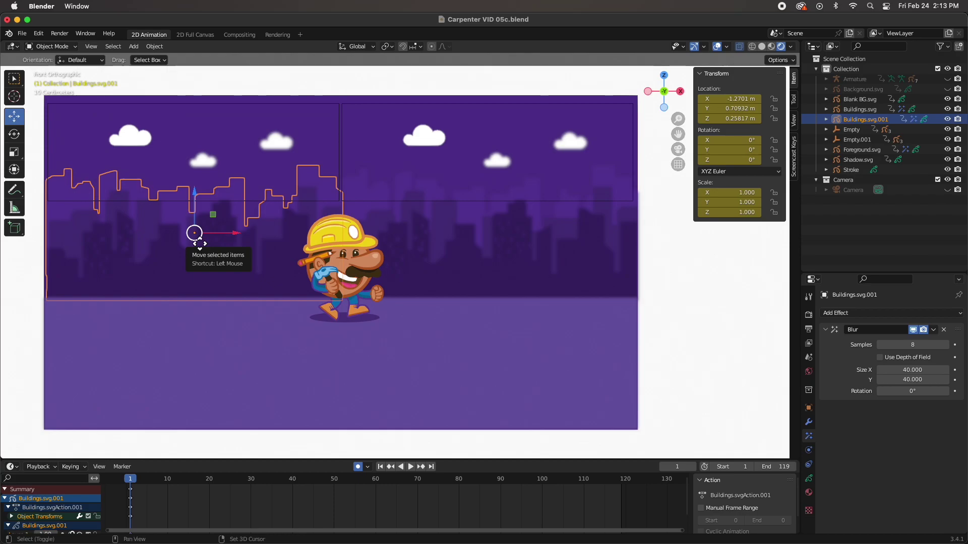
pyautogui.hotkey('shift', 'd')
pyautogui.press('x')
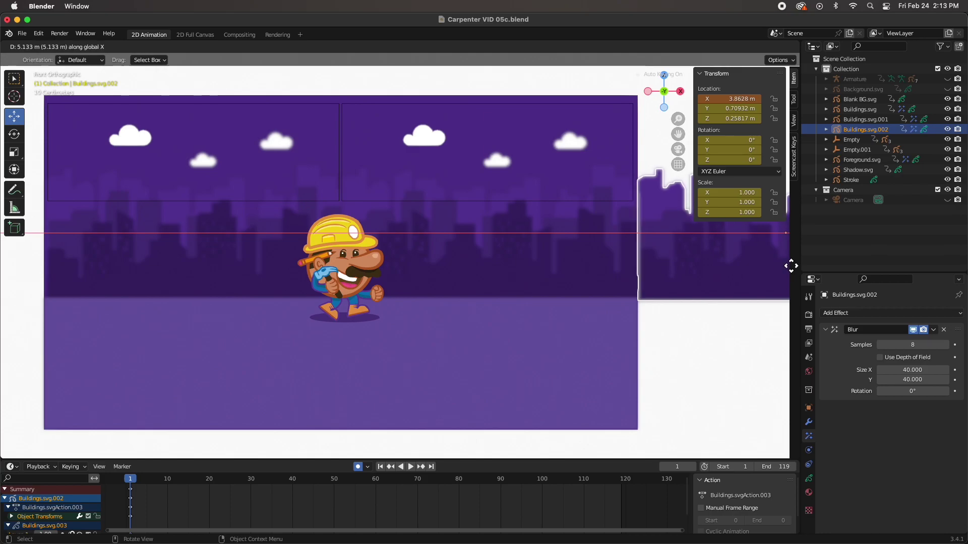
pyautogui.click(790, 266)
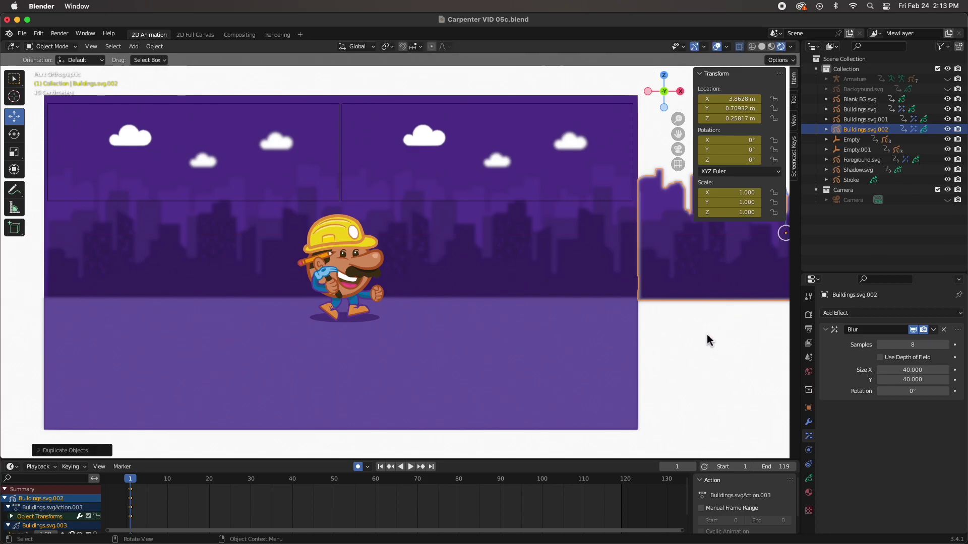
pyautogui.click(752, 46)
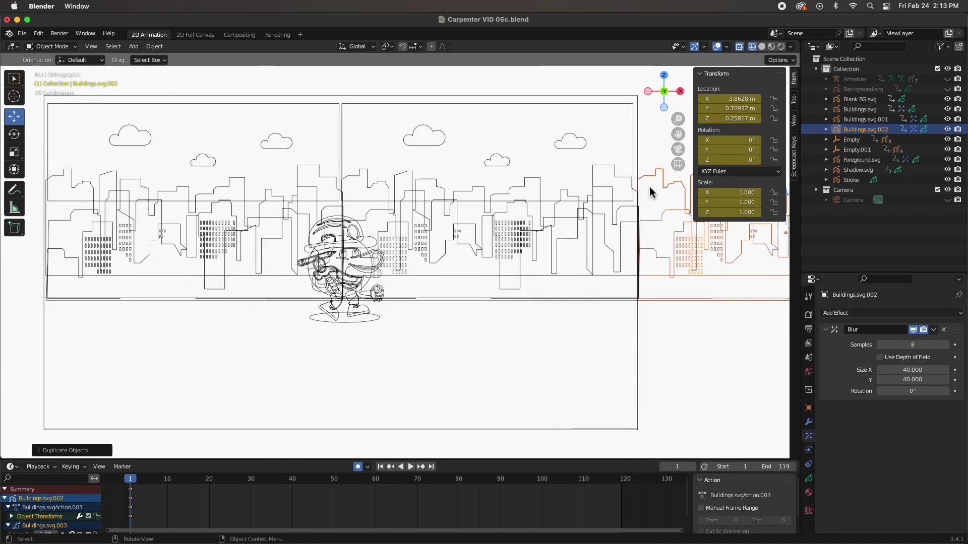
pyautogui.click(686, 388)
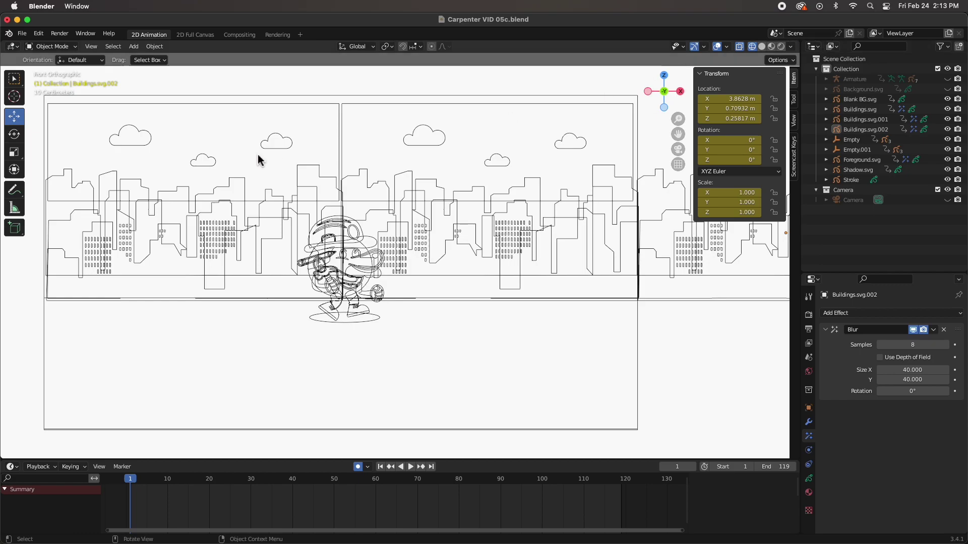
# Duplicate the left three clouds with their empty along X, placing the copied empty at about X 3.82 m above the new buildings.
pyautogui.click(154, 142)
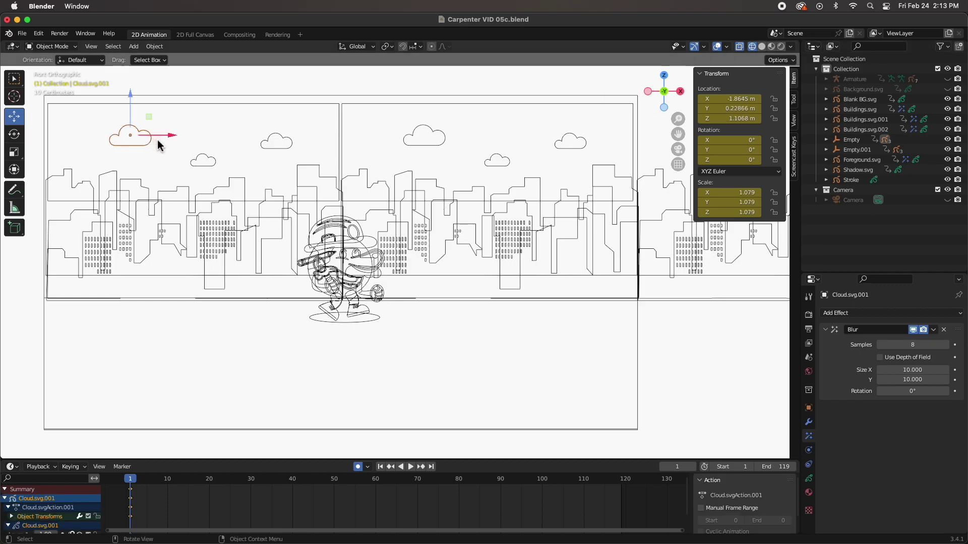
pyautogui.keyDown('shift'); pyautogui.click(210, 163); pyautogui.keyUp('shift')
pyautogui.keyDown('shift'); pyautogui.click(265, 148); pyautogui.keyUp('shift')
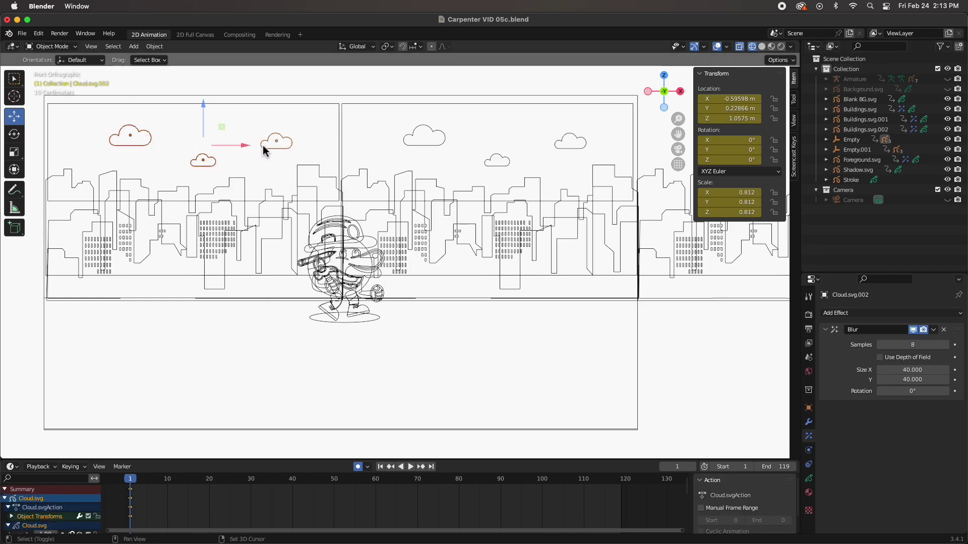
pyautogui.click(261, 109)
pyautogui.scroll(-2, 311, 193)
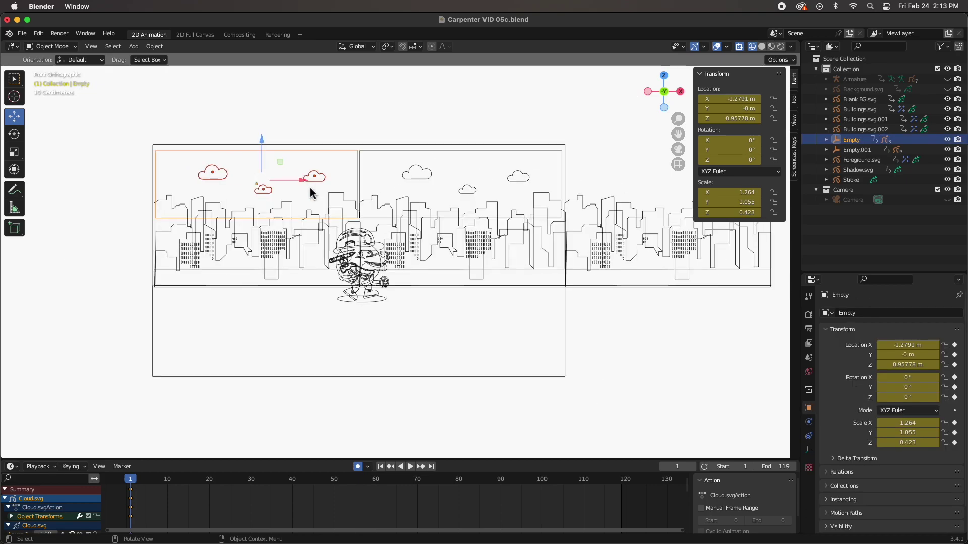
pyautogui.hotkey('shift', 'd')
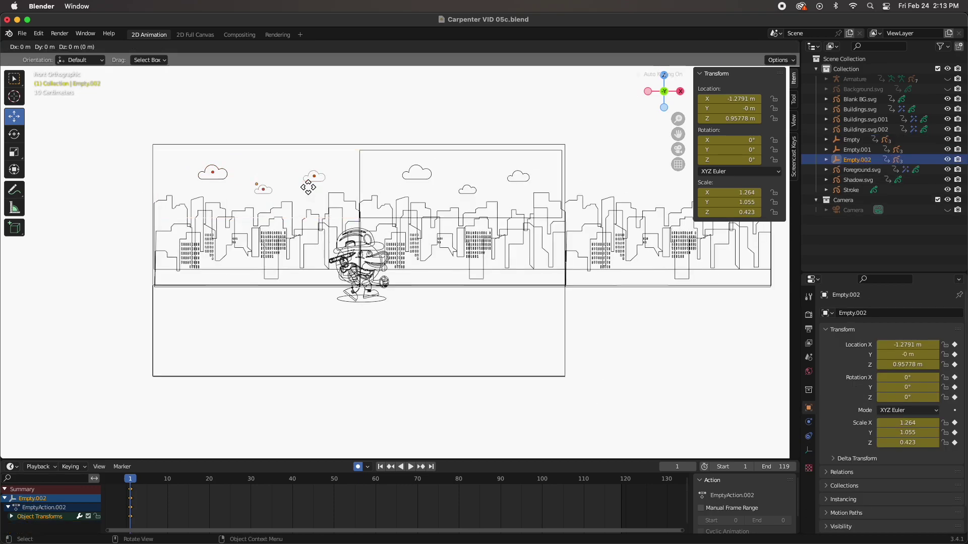
pyautogui.press('x')
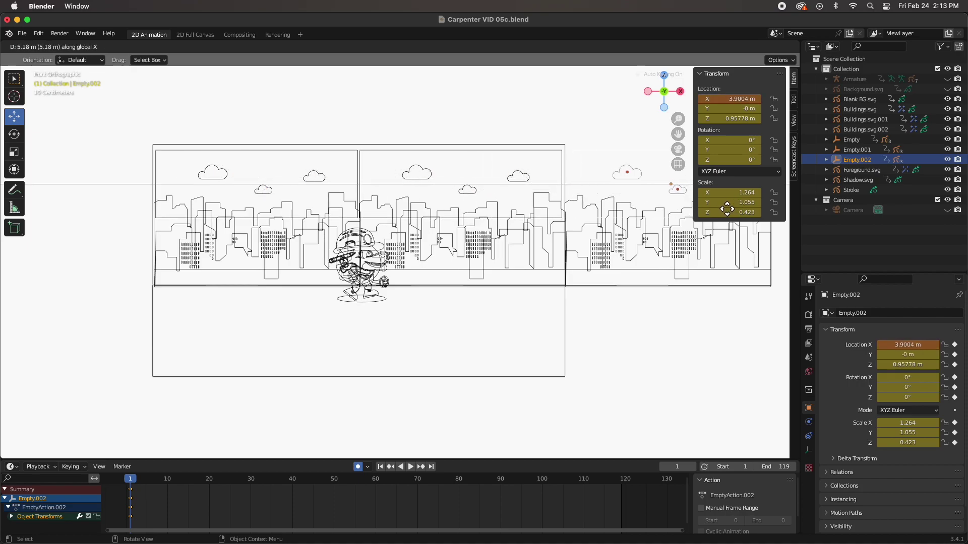
pyautogui.click(720, 208)
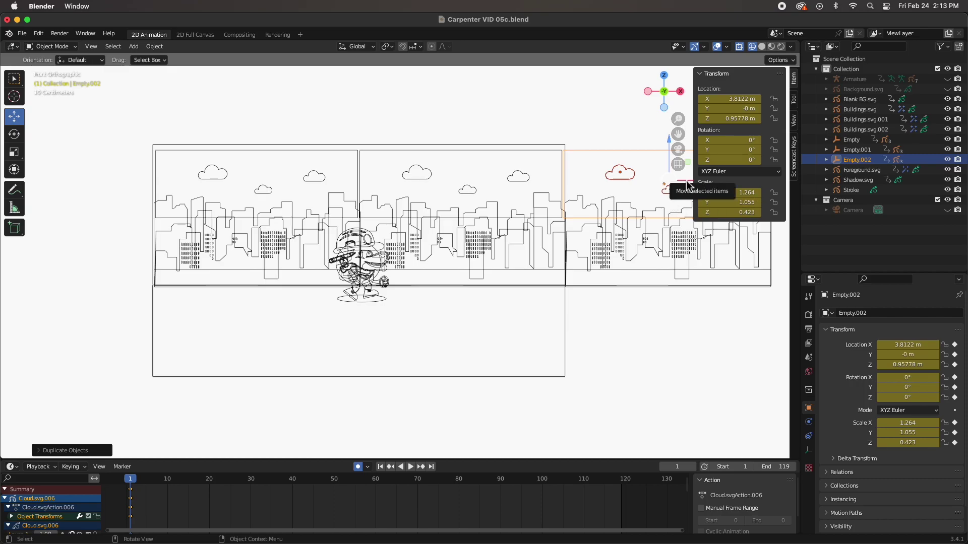
pyautogui.moveTo(689, 185); pyautogui.dragTo(680, 192)
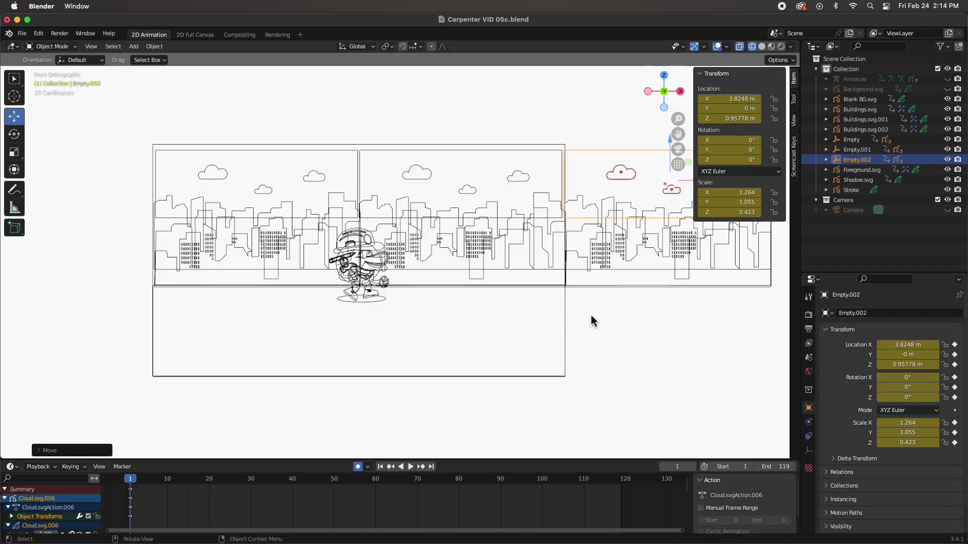
pyautogui.click(608, 326)
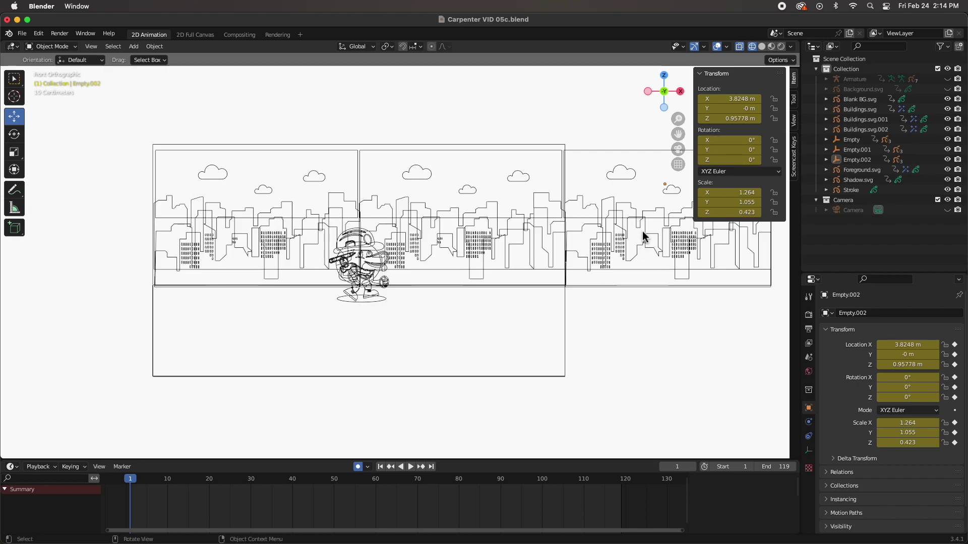
# At frame 120, keyframe all three building sets and cloud empties shifted left along X, with the rightmost buildings at about X 1.30 m.
pyautogui.click(326, 157)
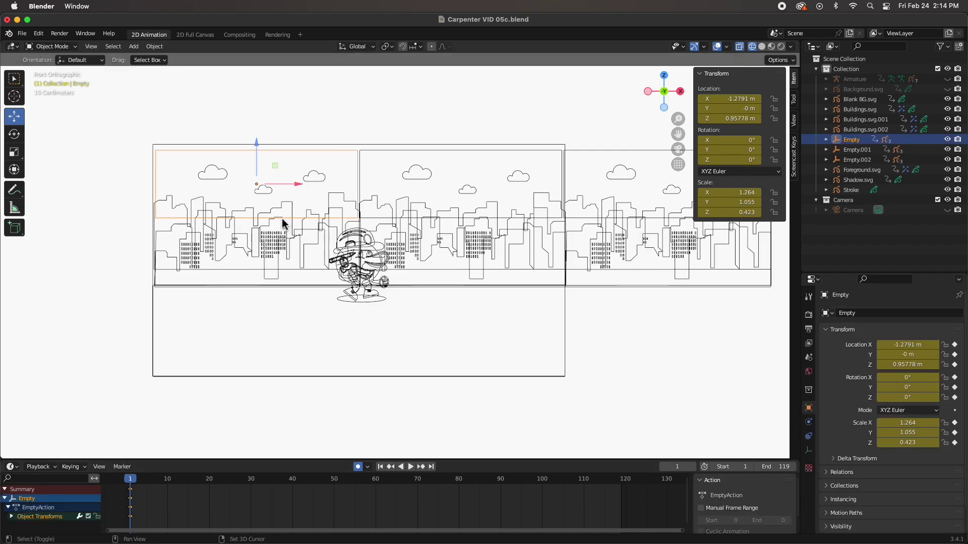
pyautogui.keyDown('shift'); pyautogui.click(277, 231); pyautogui.keyUp('shift')
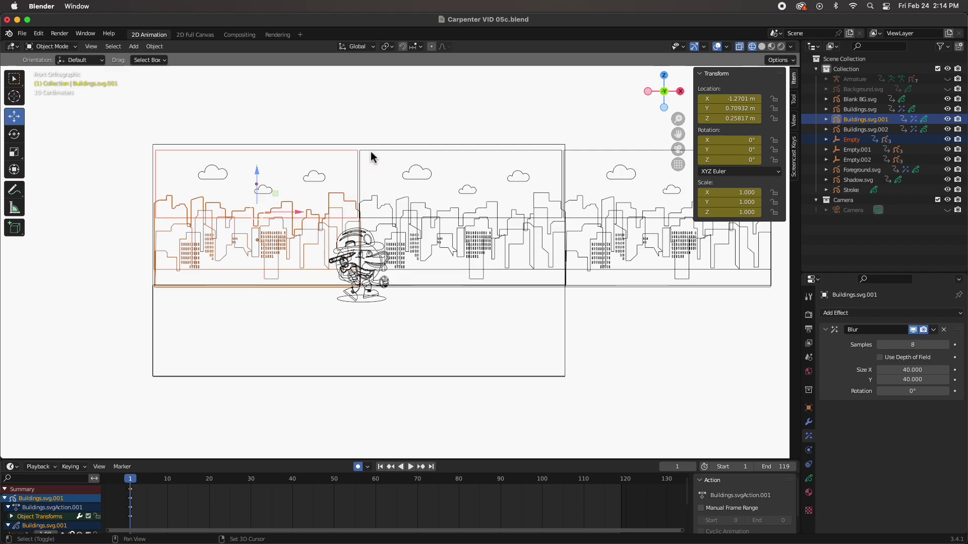
pyautogui.keyDown('shift'); pyautogui.click(395, 246); pyautogui.keyUp('shift')
pyautogui.keyDown('shift'); pyautogui.click(553, 195); pyautogui.keyUp('shift')
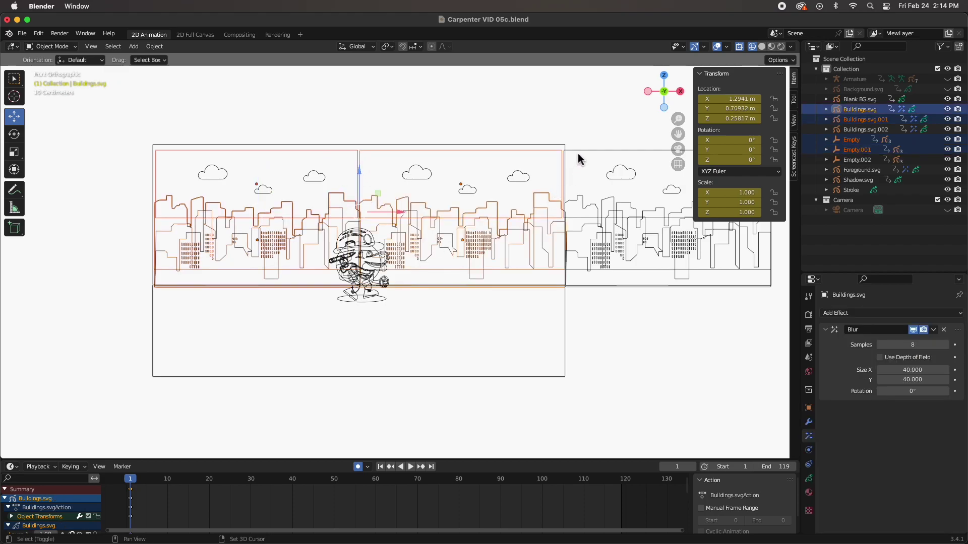
pyautogui.keyDown('shift'); pyautogui.click(584, 237); pyautogui.keyUp('shift')
pyautogui.keyDown('shift'); pyautogui.click(596, 245); pyautogui.keyUp('shift')
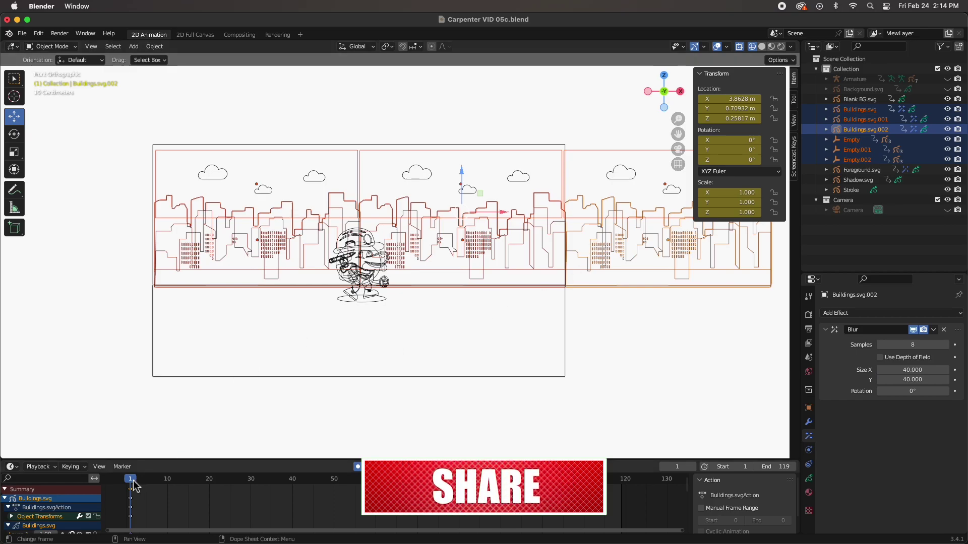
pyautogui.moveTo(135, 486); pyautogui.dragTo(628, 489)
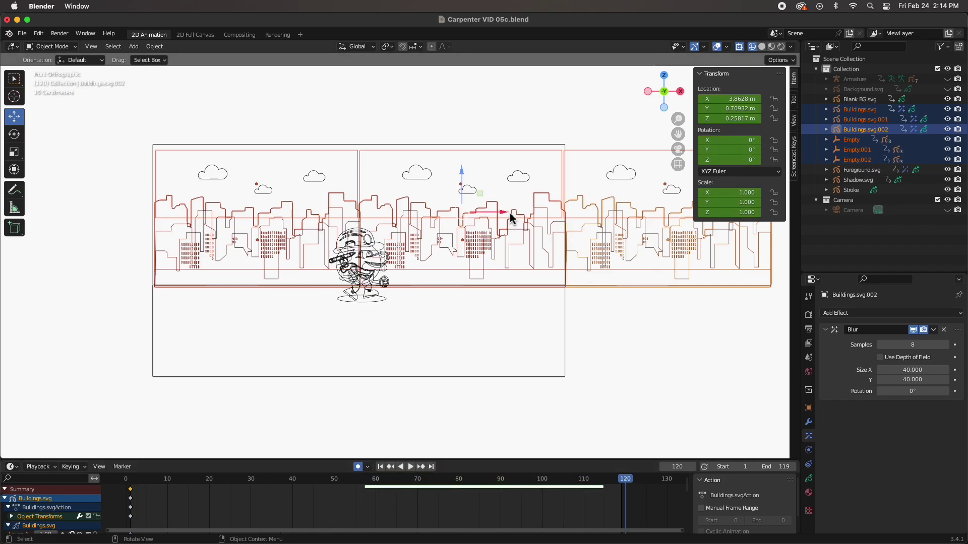
pyautogui.moveTo(502, 216); pyautogui.dragTo(88, 203)
pyautogui.moveTo(462, 216); pyautogui.dragTo(293, 216)
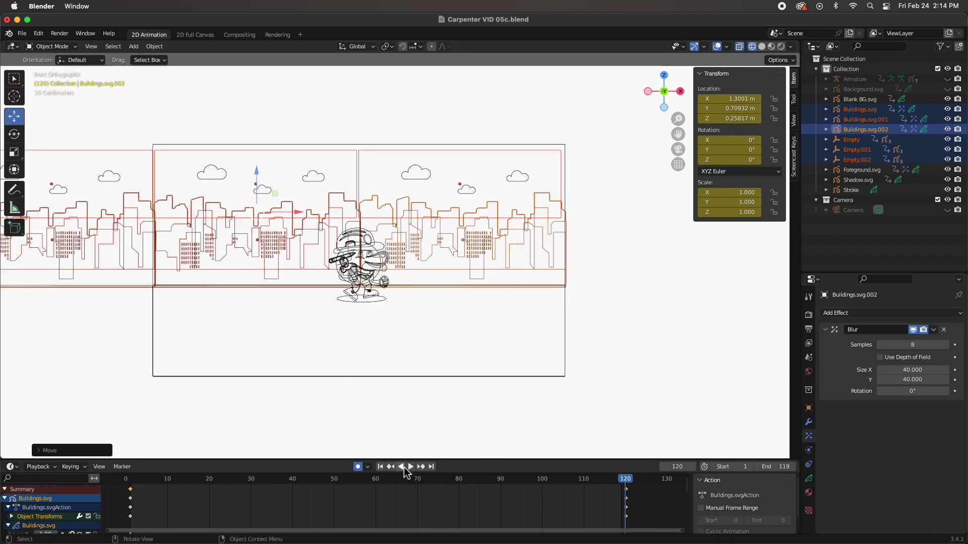
# Switch the viewport to Material Preview shading, return to frame 1, and deselect the background objects.
pyautogui.click(771, 47)
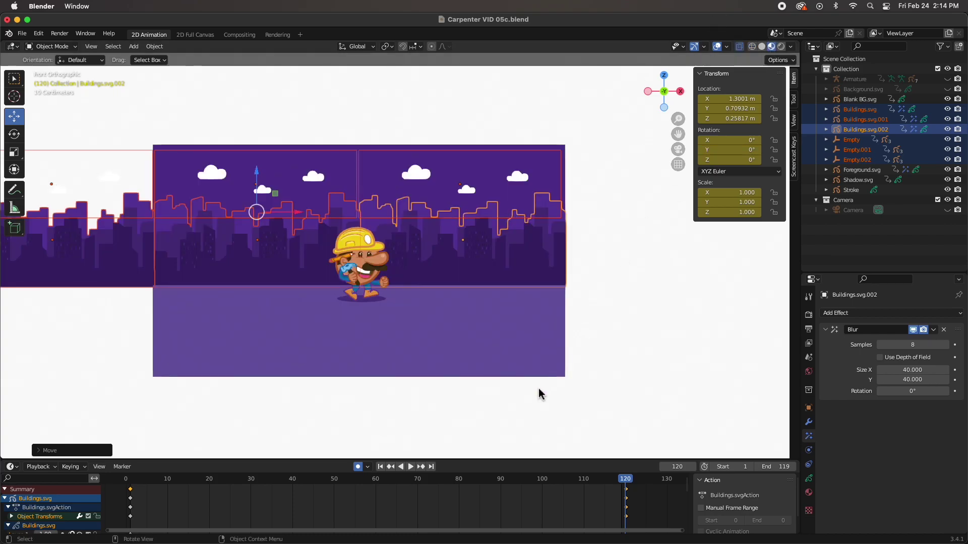
pyautogui.moveTo(618, 485); pyautogui.dragTo(131, 488)
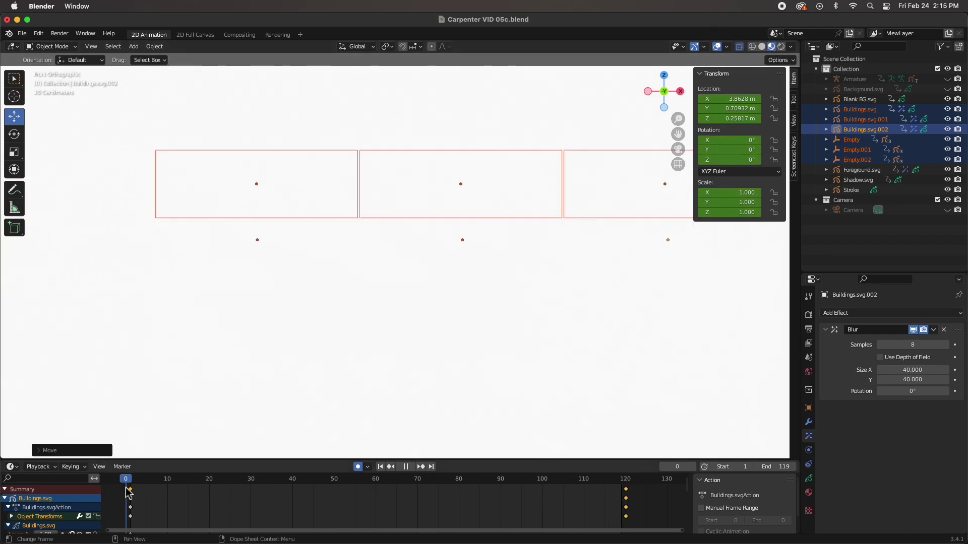
pyautogui.scroll(3, 393, 429)
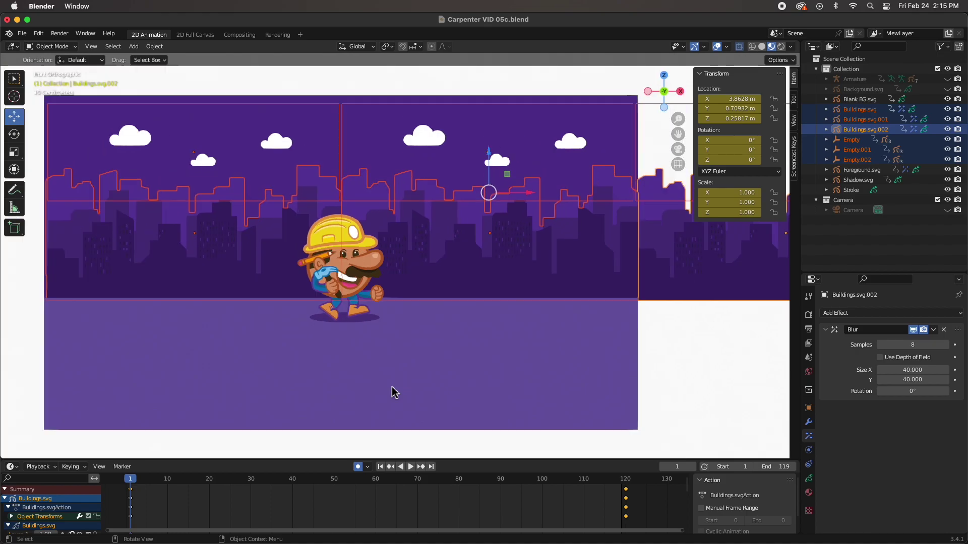
pyautogui.scroll(-2, 393, 428)
pyautogui.click(393, 430)
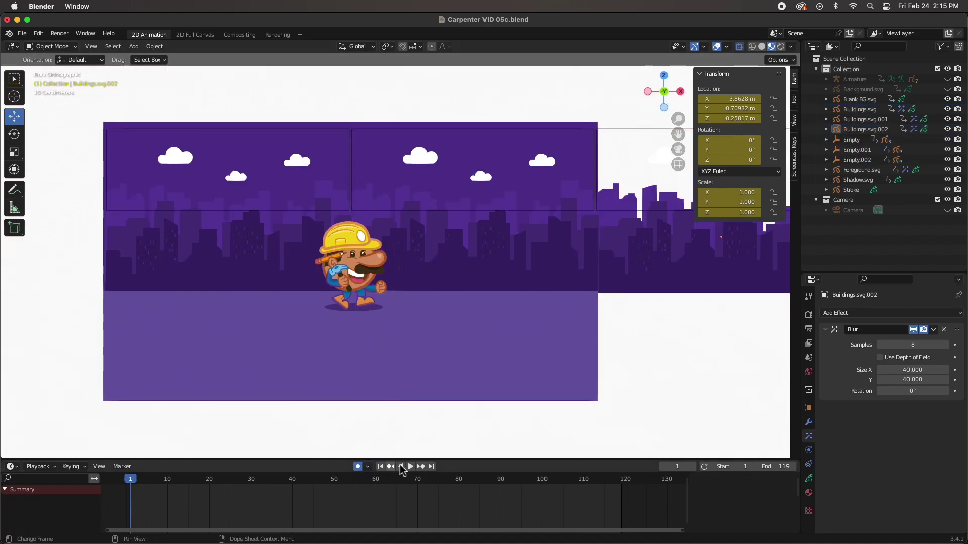
# Play the animation repeatedly from frame 1 to check how the scrolling background speeds up and slows down.
pyautogui.click(411, 467)
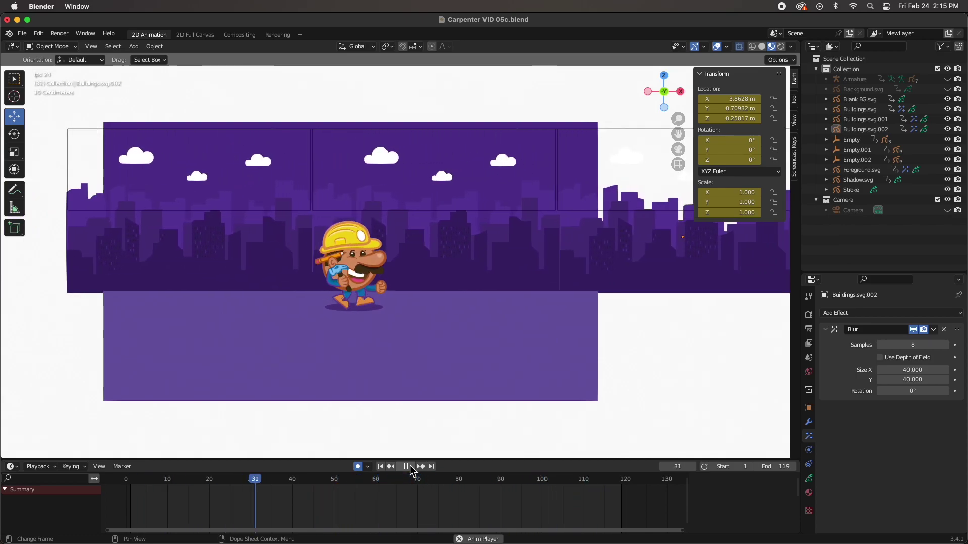
pyautogui.click(405, 467)
pyautogui.moveTo(321, 487); pyautogui.dragTo(129, 492)
pyautogui.press('space')
pyautogui.press('space')
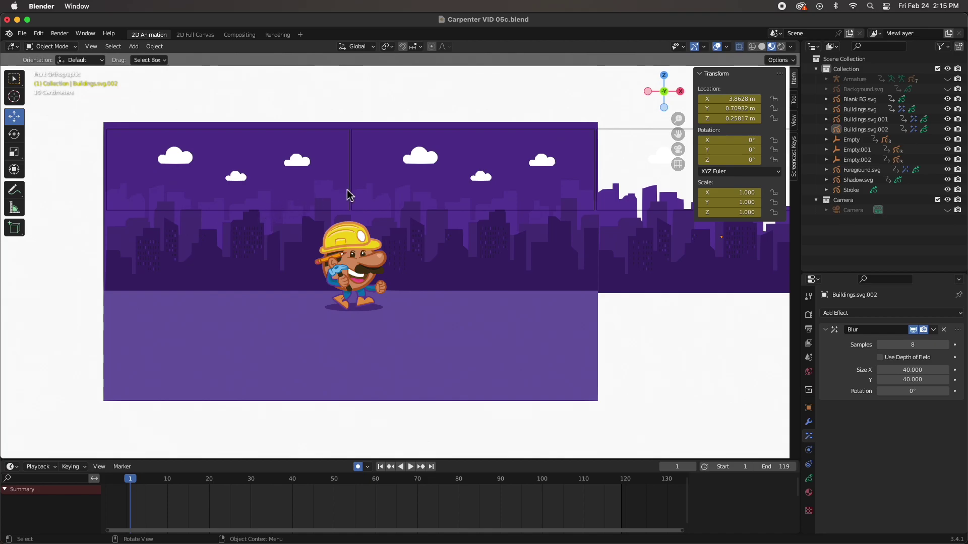
pyautogui.click(411, 467)
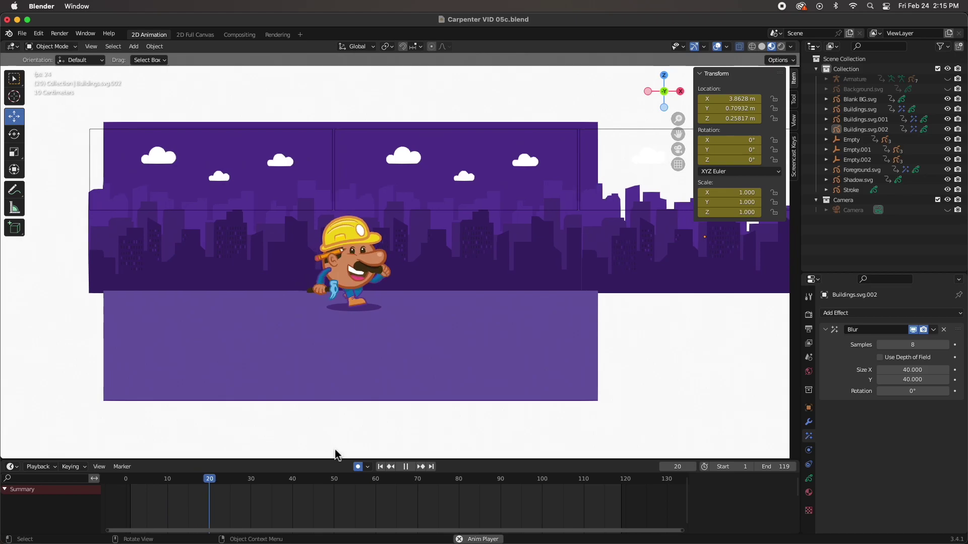
pyautogui.click(406, 466)
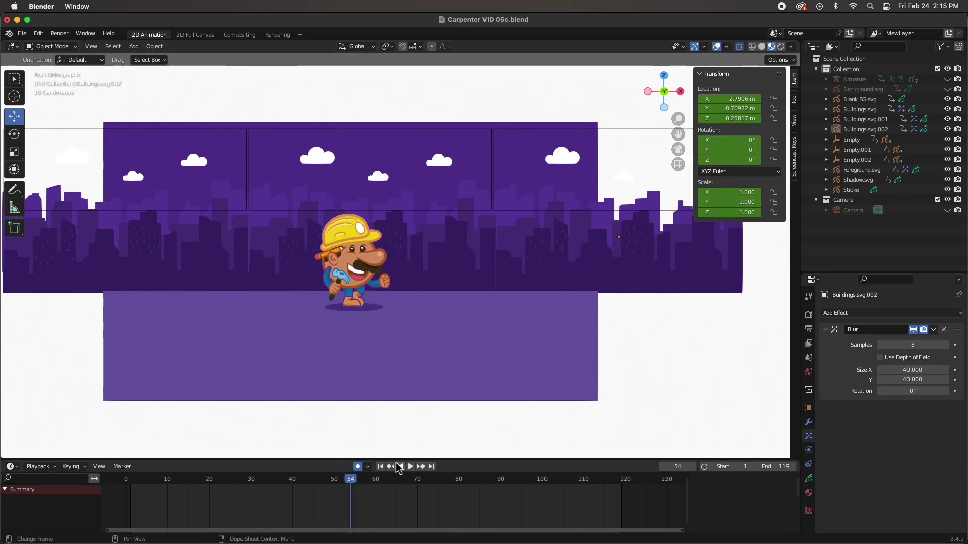
# Split the 3D viewport horizontally, turn the lower area into a Graph Editor, and show the left-hand buildings' animation curves in it.
pyautogui.click(175, 266)
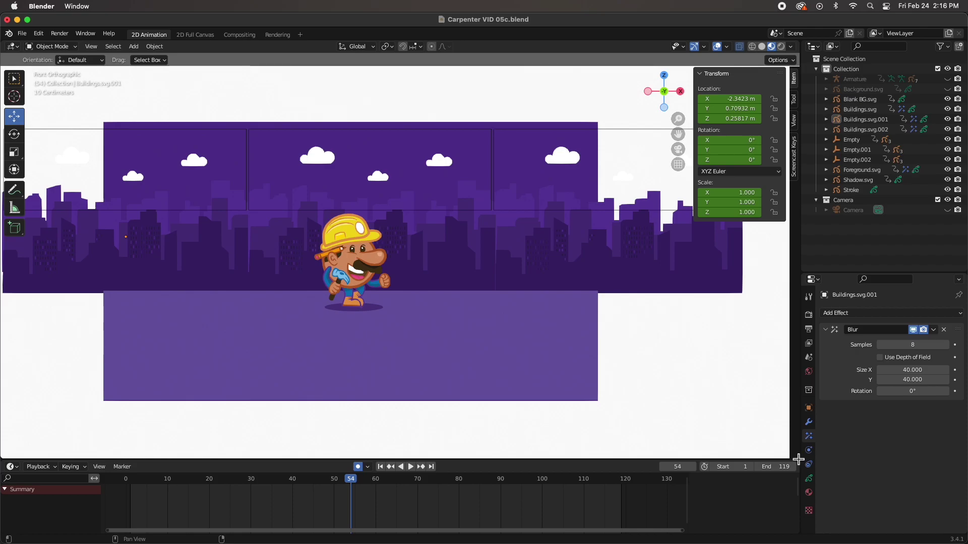
pyautogui.moveTo(798, 458); pyautogui.dragTo(771, 287)
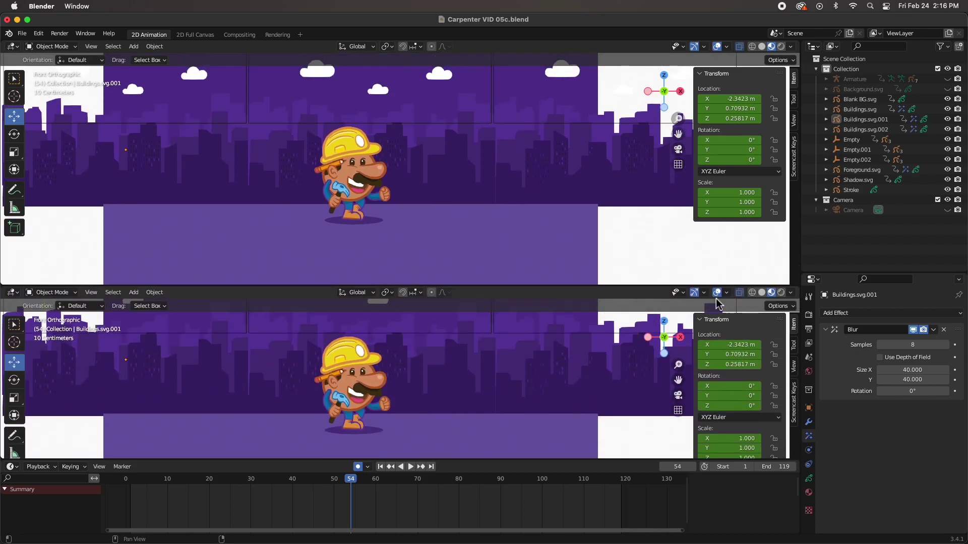
pyautogui.click(11, 293)
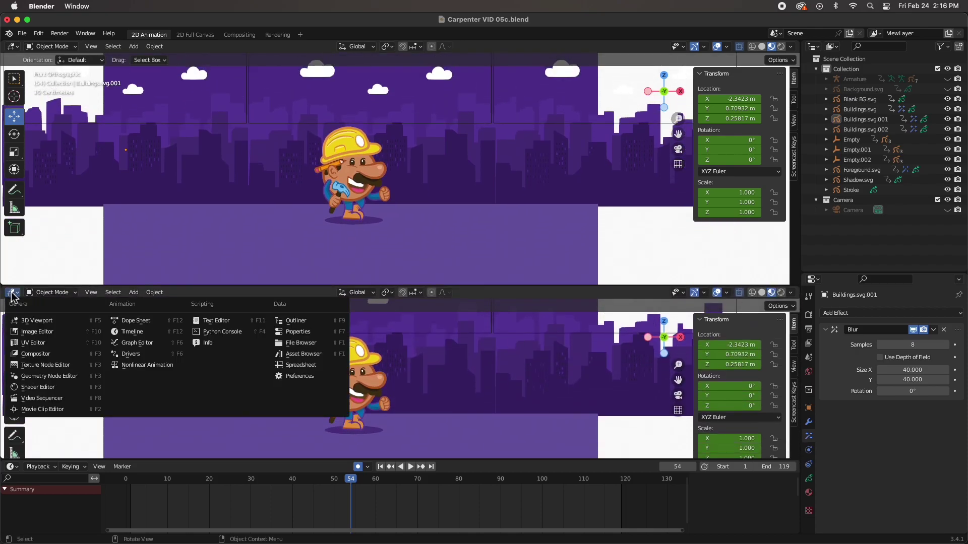
pyautogui.click(13, 295)
pyautogui.click(129, 346)
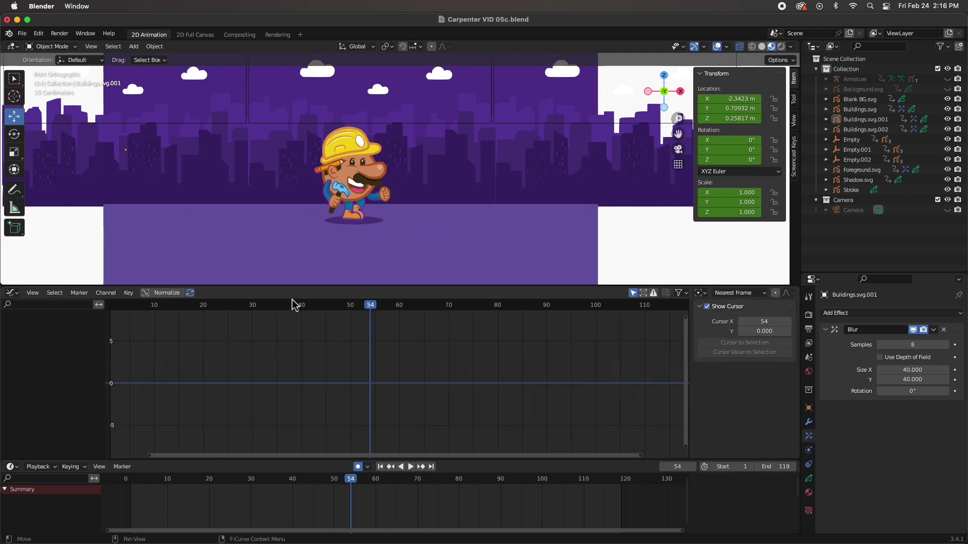
pyautogui.click(191, 194)
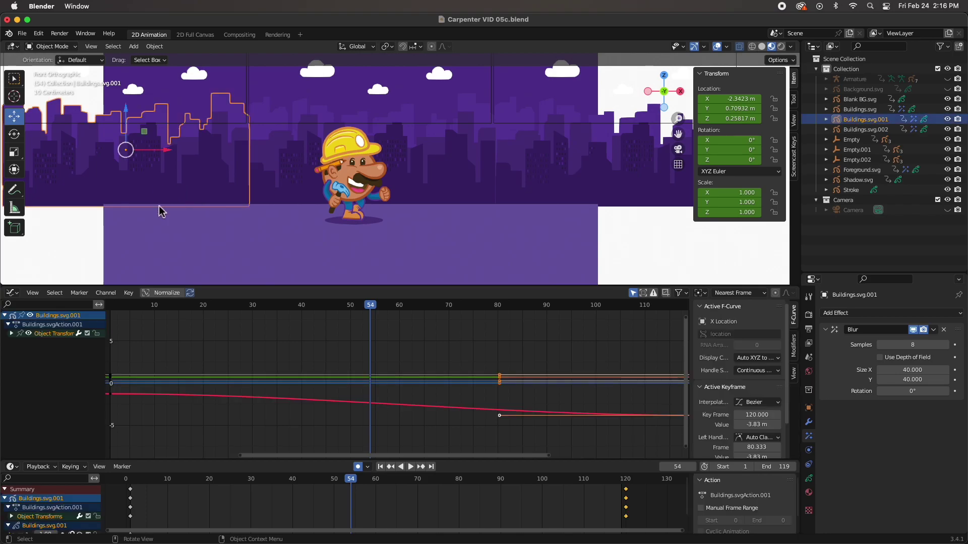
# Show only the left-hand buildings' X Location curve in the Graph Editor and set its keyframes to Linear interpolation.
pyautogui.scroll(-3, 410, 426)
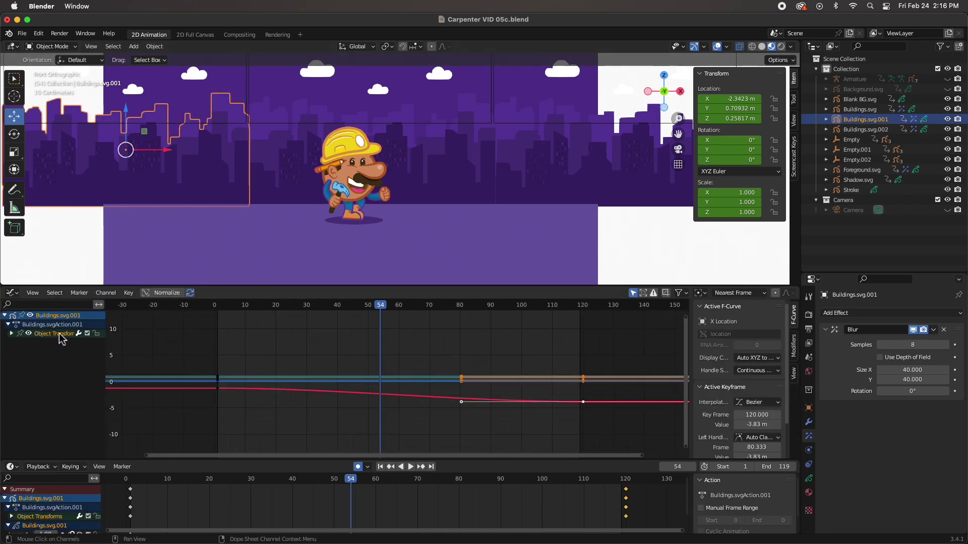
pyautogui.click(11, 333)
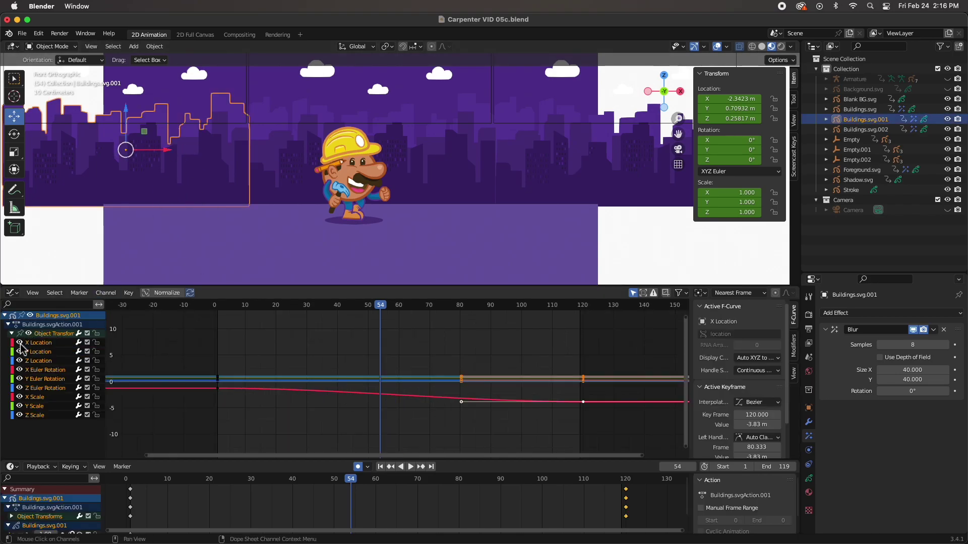
pyautogui.moveTo(20, 352); pyautogui.dragTo(20, 416)
pyautogui.click(491, 408)
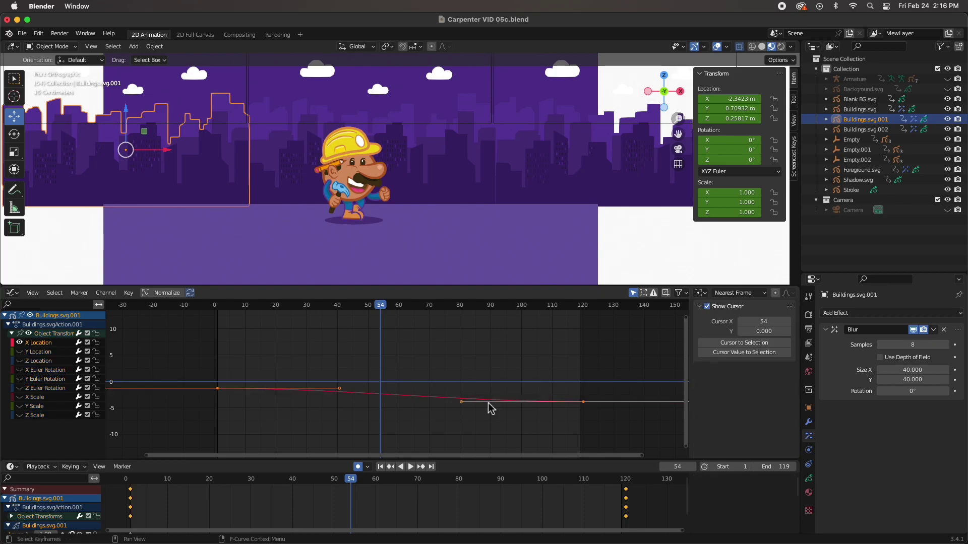
pyautogui.rightClick(491, 406)
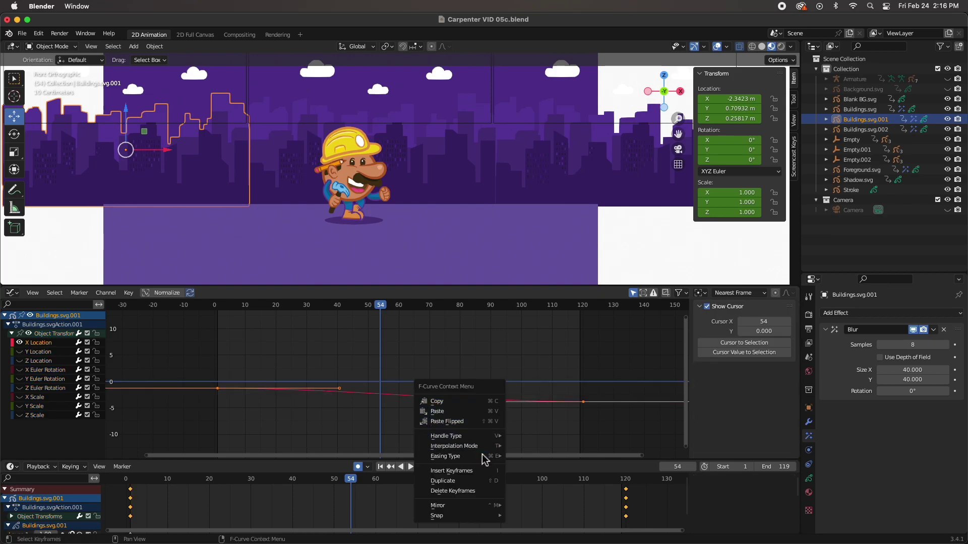
pyautogui.moveTo(479, 448)
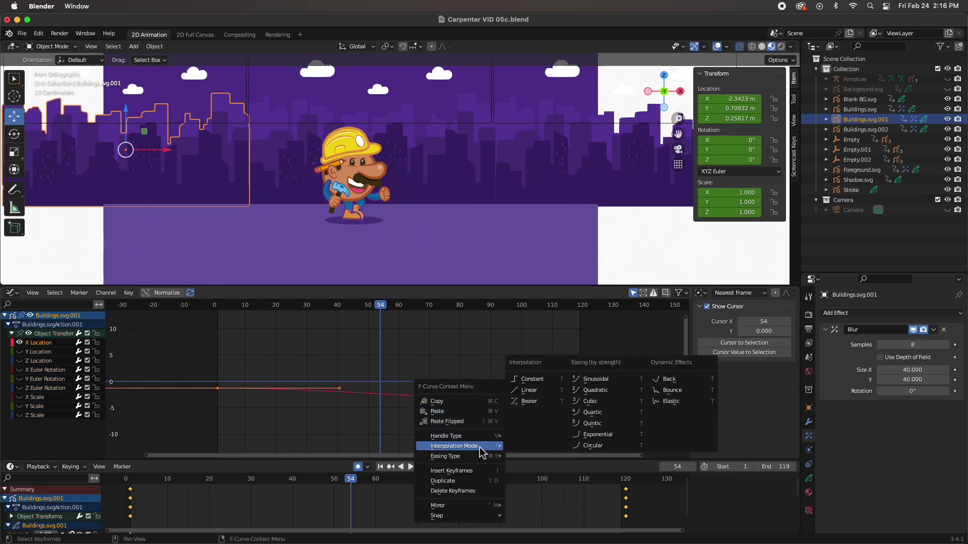
pyautogui.click(539, 391)
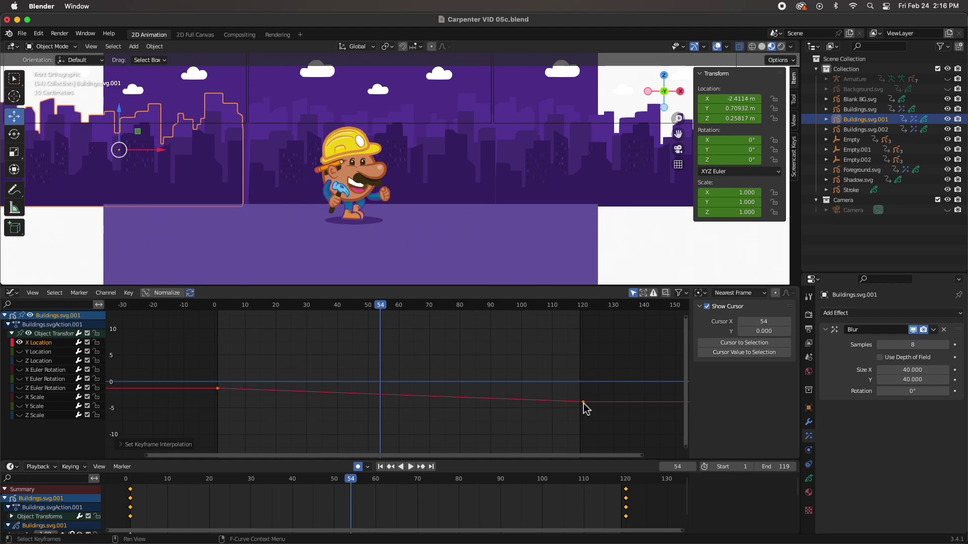
# Isolate the middle buildings' X Location curve and change both of its keyframes to Linear interpolation.
pyautogui.click(268, 182)
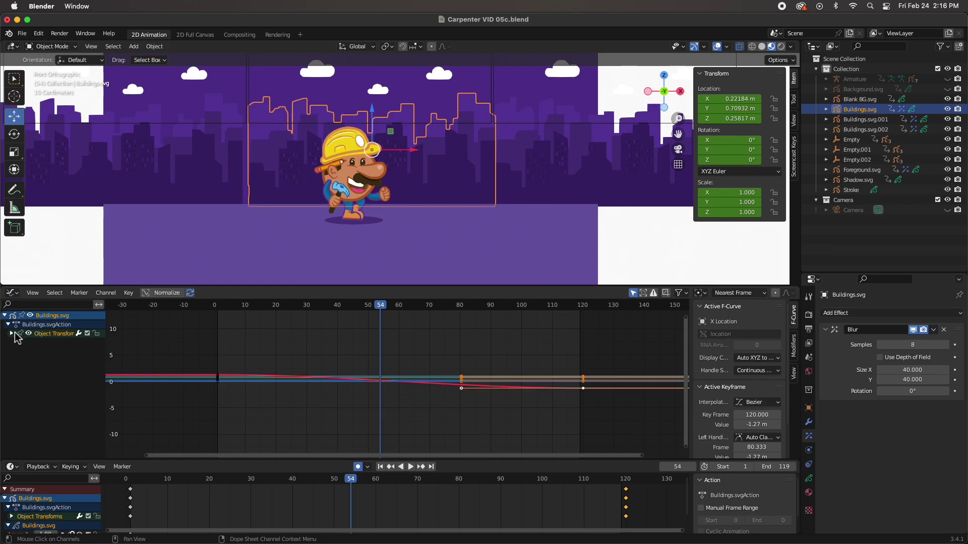
pyautogui.click(11, 334)
pyautogui.moveTo(20, 352); pyautogui.dragTo(19, 415)
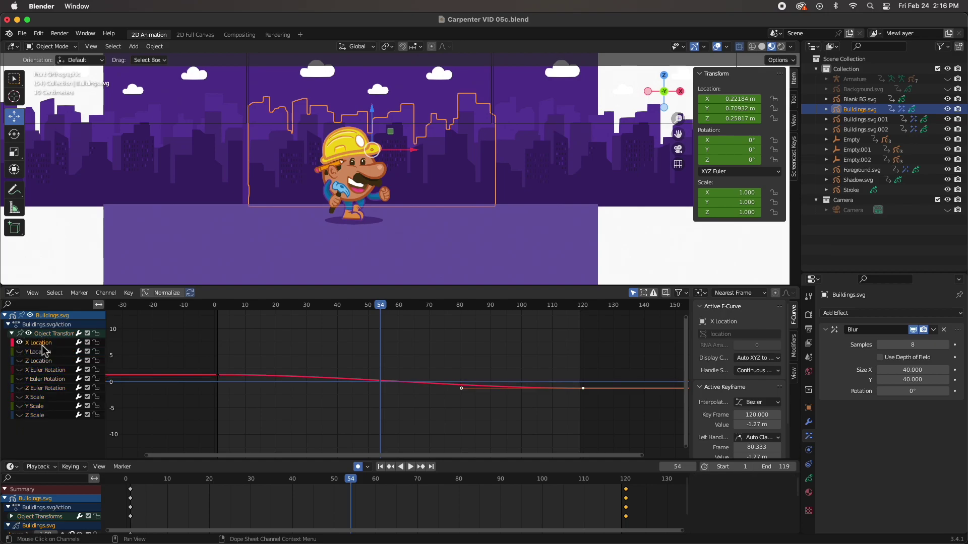
pyautogui.moveTo(188, 345); pyautogui.dragTo(603, 432)
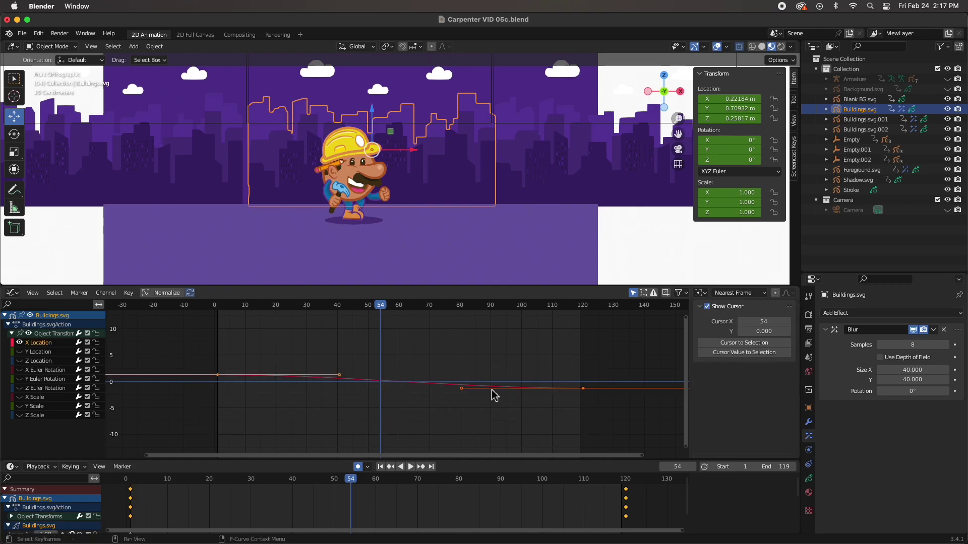
pyautogui.rightClick(425, 385)
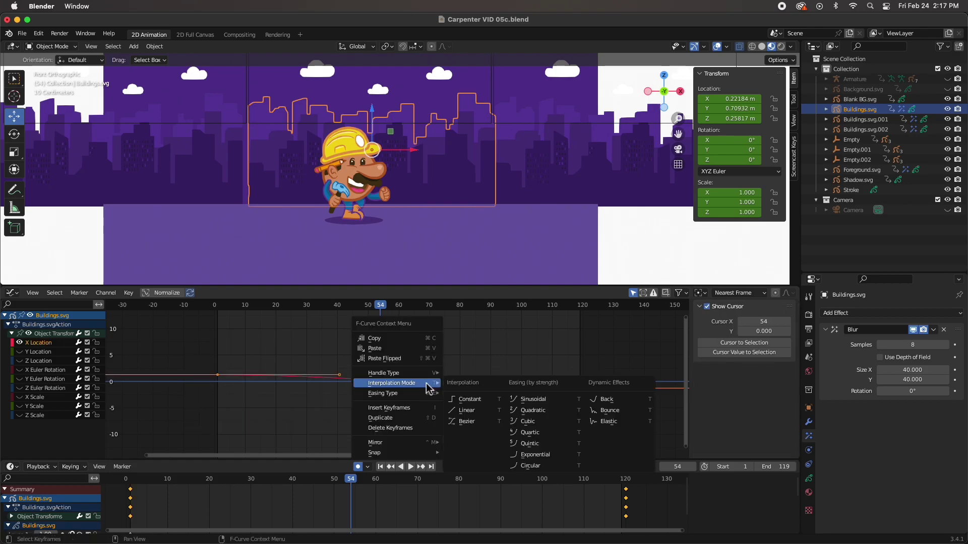
pyautogui.click(469, 411)
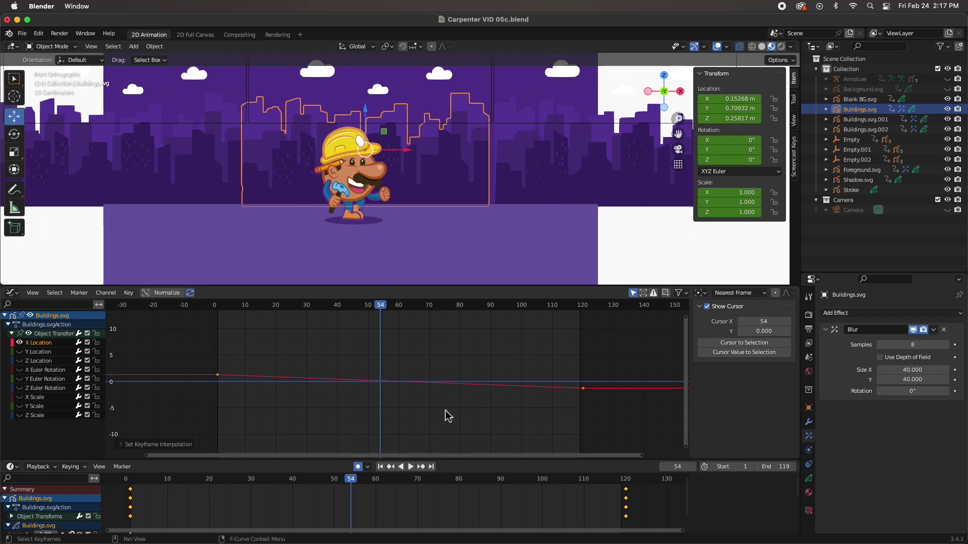
# Isolate the X Location curve of the right-hand buildings (Buildings.svg.002) and make its keyframes Linear.
pyautogui.click(538, 186)
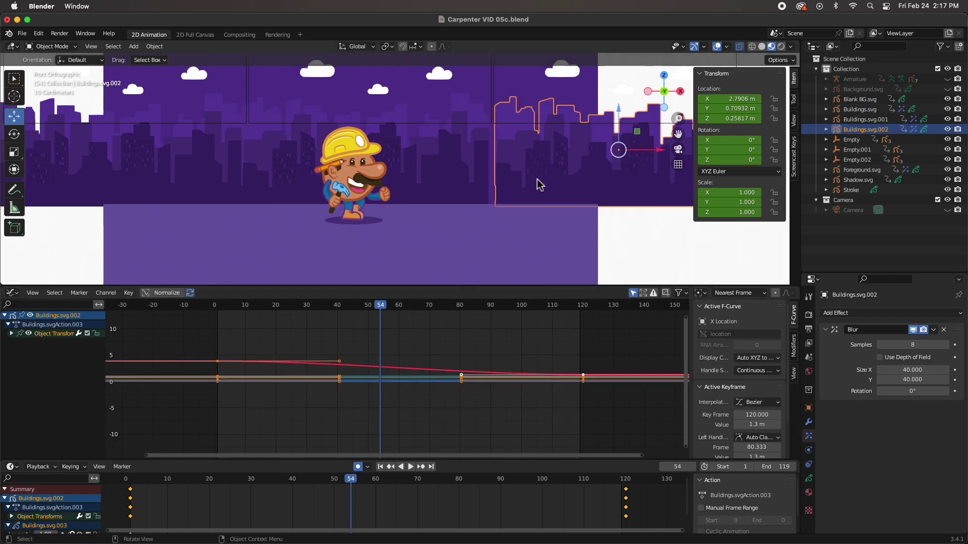
pyautogui.click(11, 333)
pyautogui.hotkey('shift', 'h')
pyautogui.moveTo(260, 347); pyautogui.dragTo(670, 421)
pyautogui.rightClick(543, 378)
pyautogui.click(582, 403)
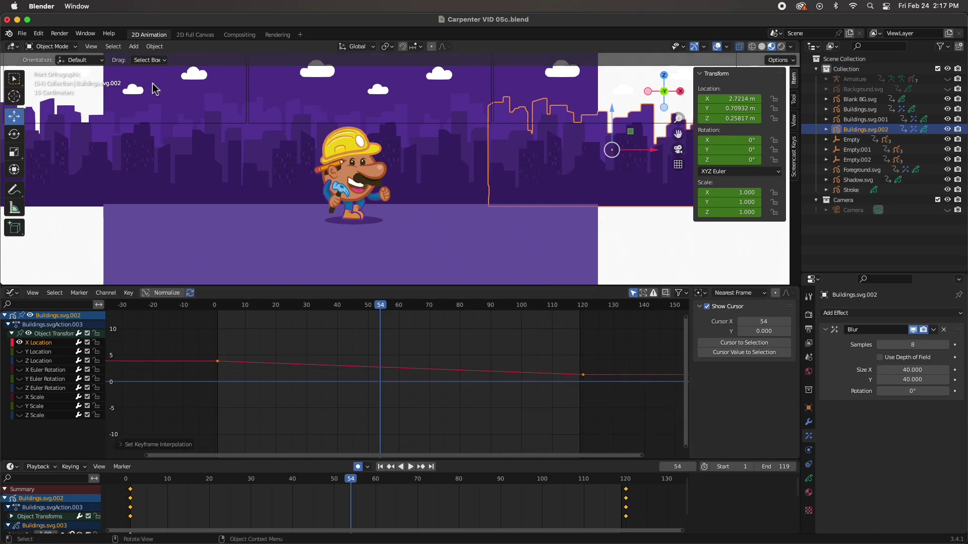
# Isolate the left-hand cloud empty's X Location curve and set its keyframes to Linear interpolation.
pyautogui.click(169, 130)
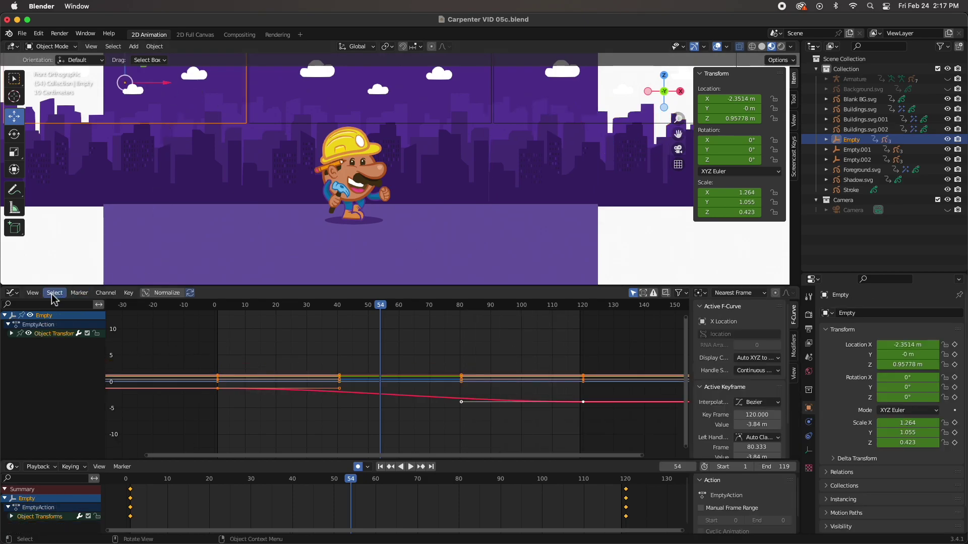
pyautogui.click(11, 334)
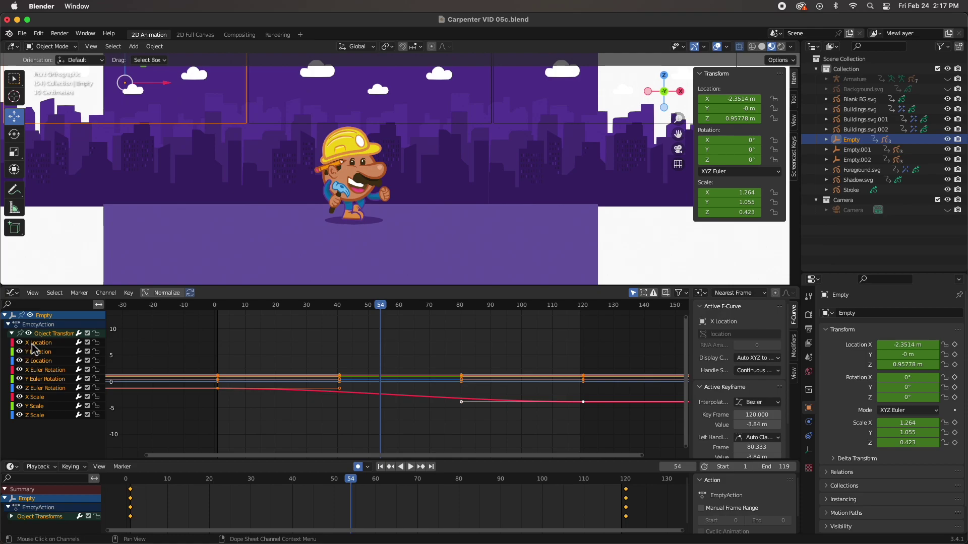
pyautogui.moveTo(22, 352); pyautogui.dragTo(18, 431)
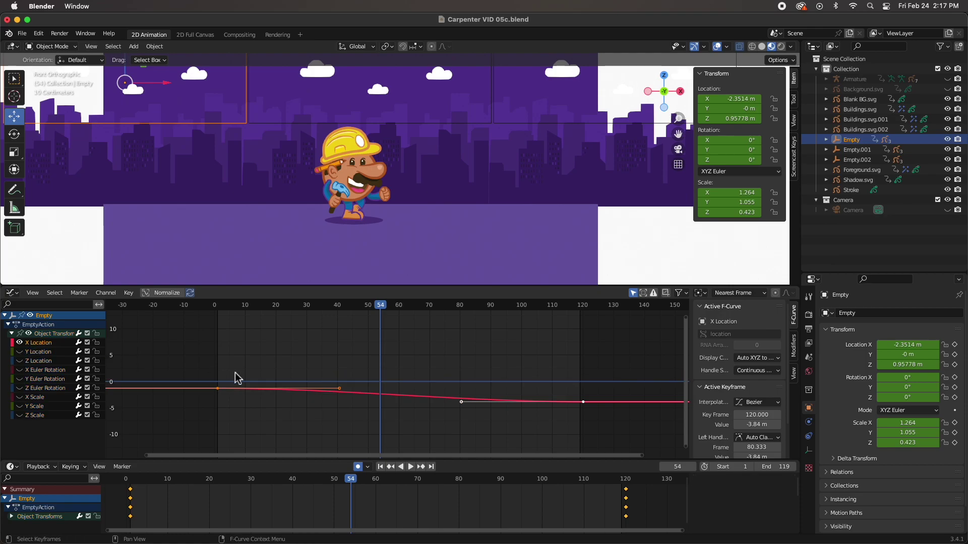
pyautogui.moveTo(196, 361); pyautogui.dragTo(600, 433)
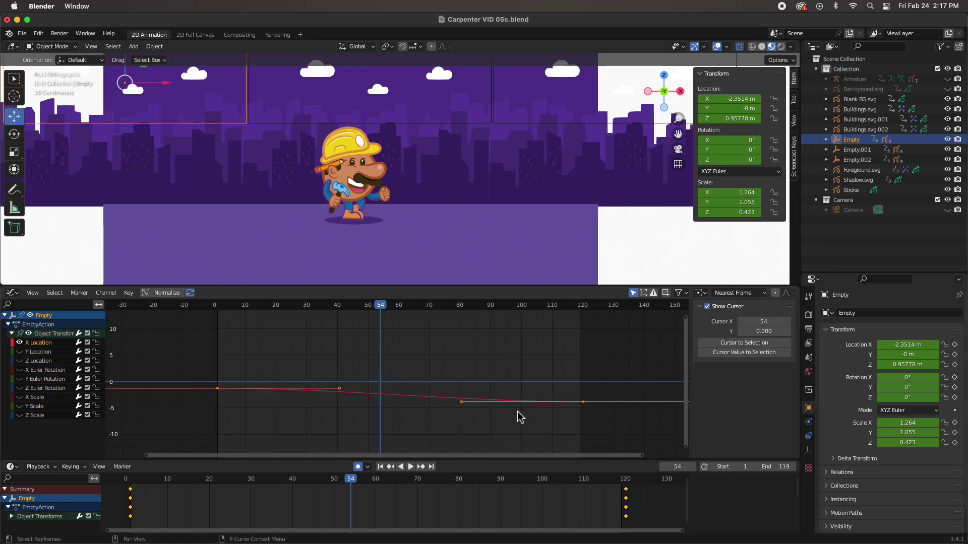
pyautogui.rightClick(513, 405)
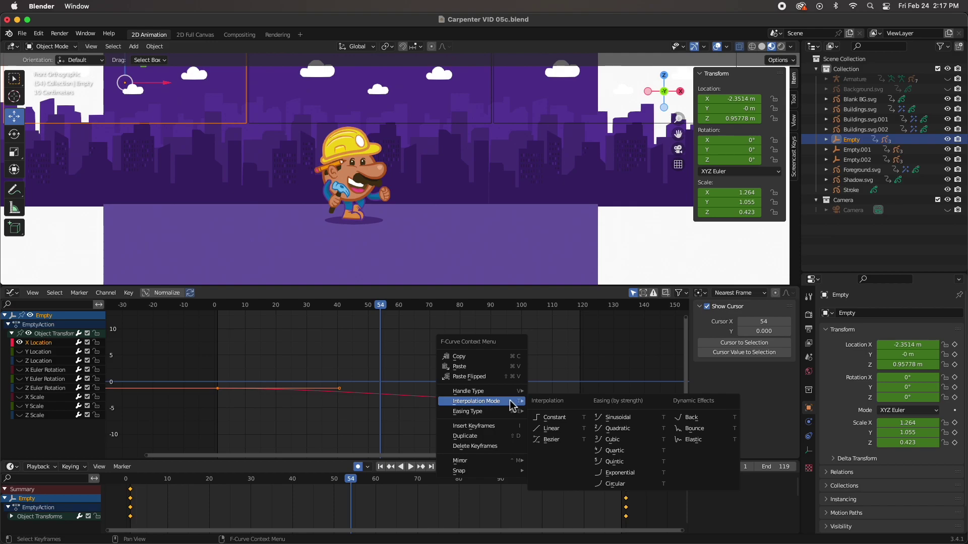
pyautogui.click(550, 429)
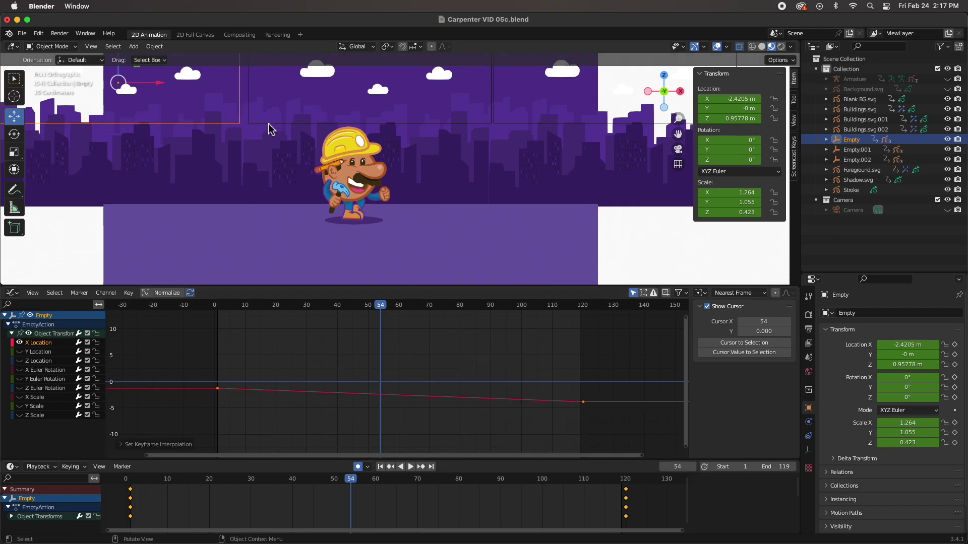
# Set the X Location curve of the middle cloud empty (Empty.001) to Linear interpolation.
pyautogui.click(248, 123)
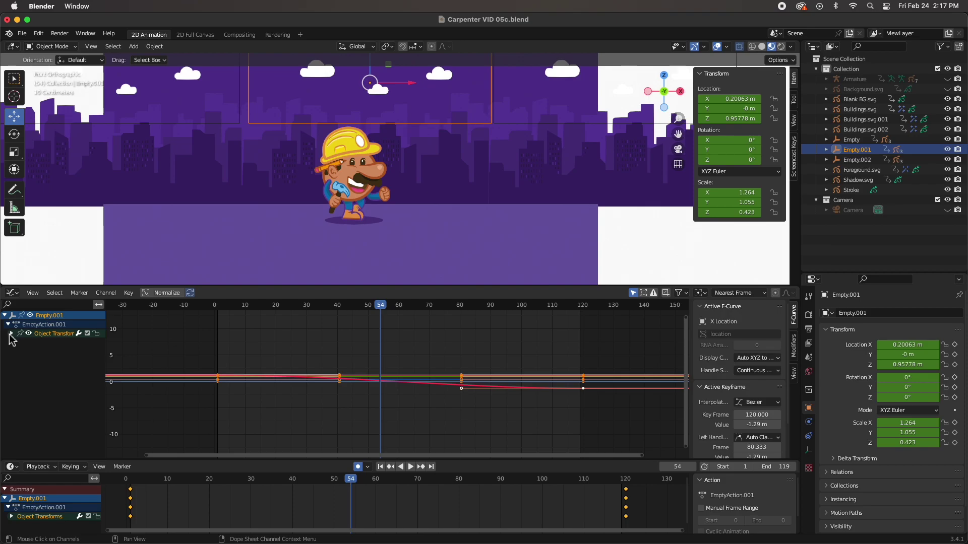
pyautogui.click(11, 334)
pyautogui.click(36, 345)
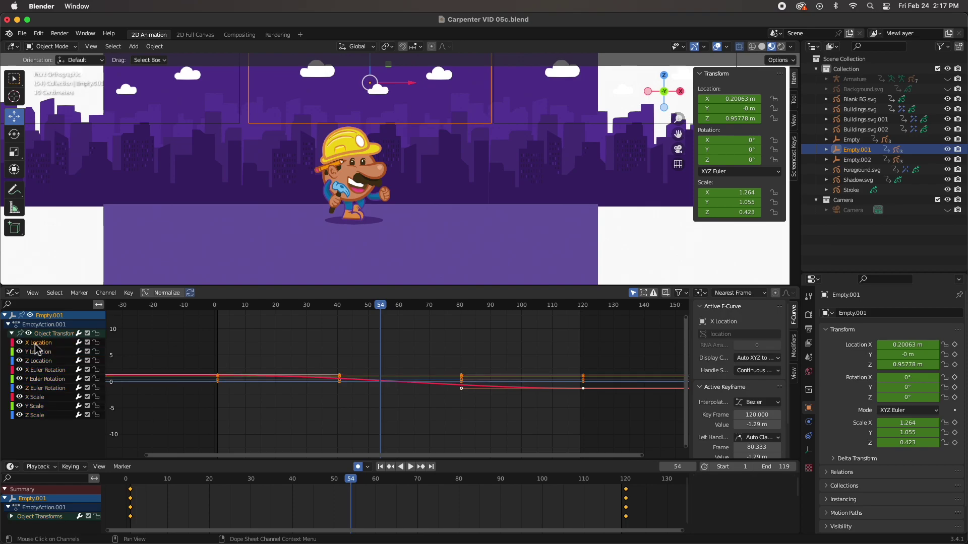
pyautogui.rightClick(335, 384)
pyautogui.moveTo(334, 383)
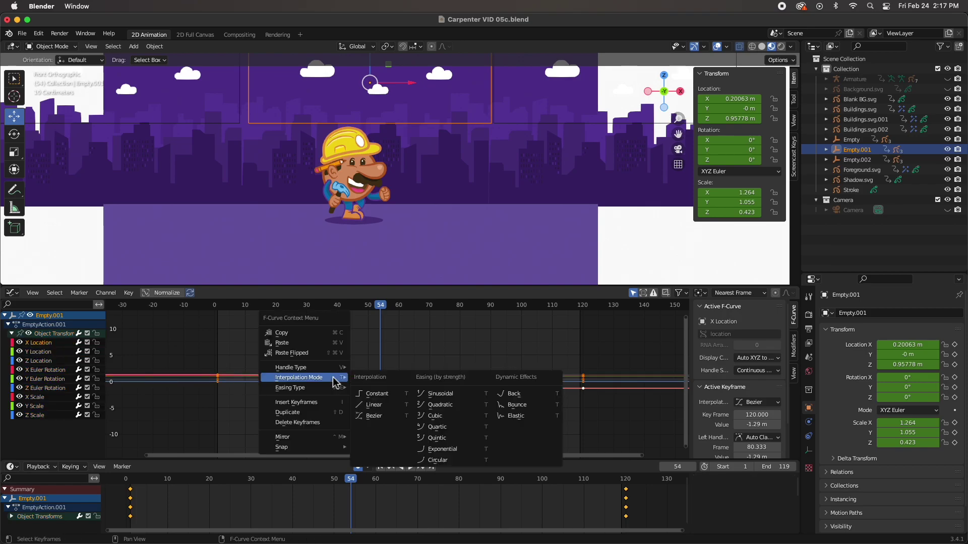
pyautogui.click(373, 406)
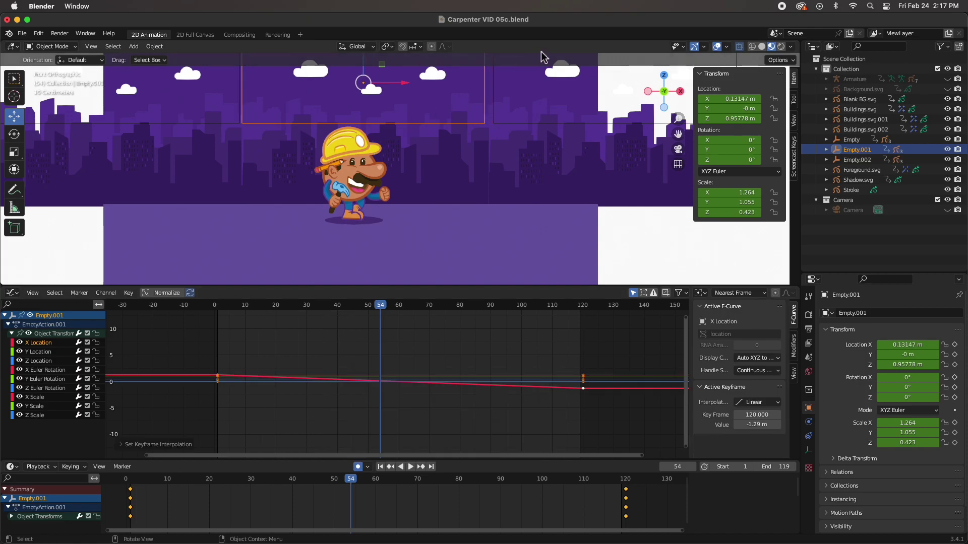
# Set the animation keyframes of the right-hand cloud empty (Empty.002) to Linear interpolation.
pyautogui.click(519, 128)
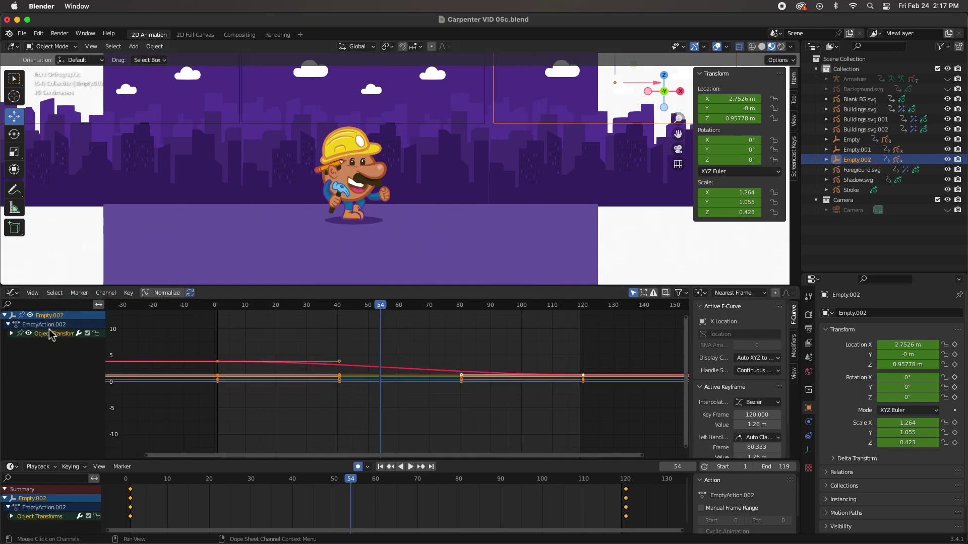
pyautogui.rightClick(287, 365)
pyautogui.moveTo(289, 365)
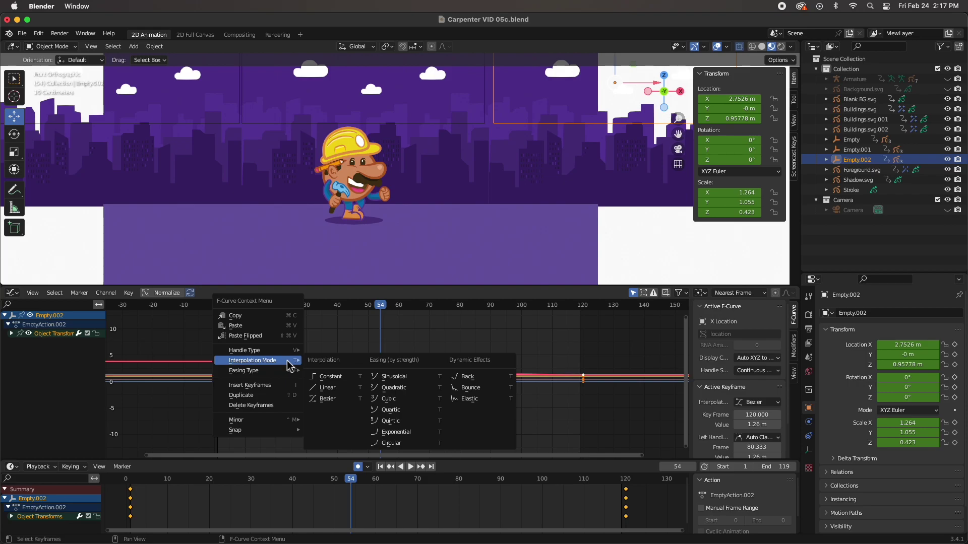
pyautogui.click(322, 387)
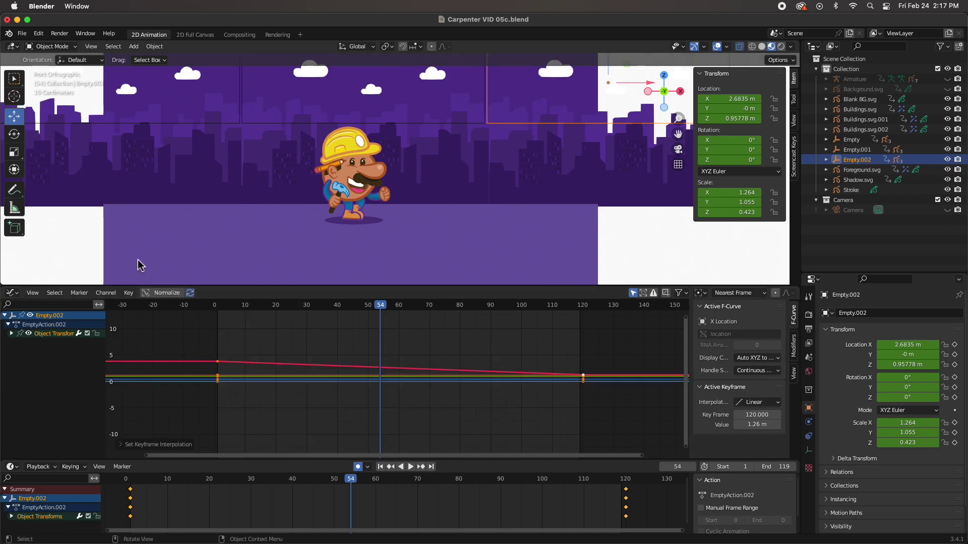
# Deselect everything, shrink the Graph Editor, and play the animation from near the start to check the scrolling speed.
pyautogui.click(86, 246)
pyautogui.moveTo(305, 291); pyautogui.dragTo(299, 406)
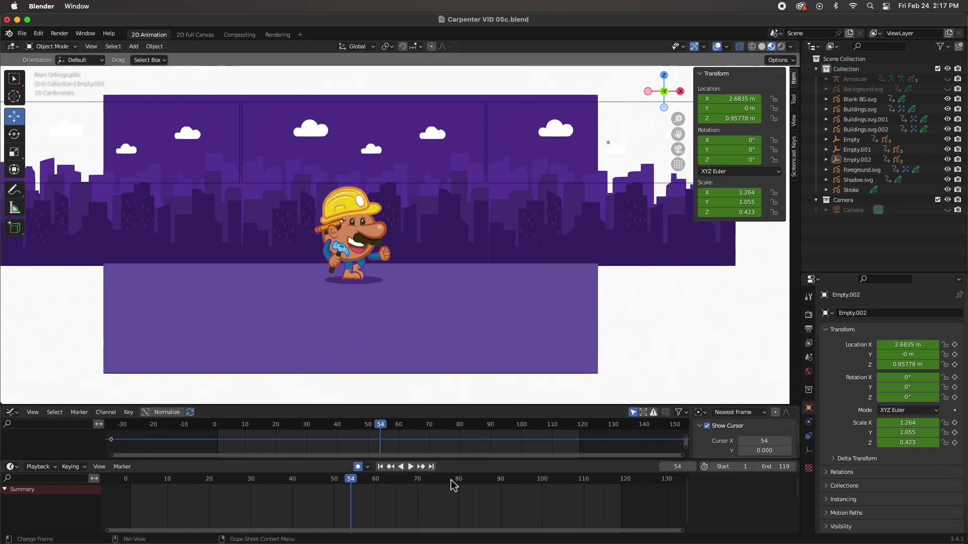
pyautogui.moveTo(381, 429); pyautogui.dragTo(222, 432)
pyautogui.press('space')
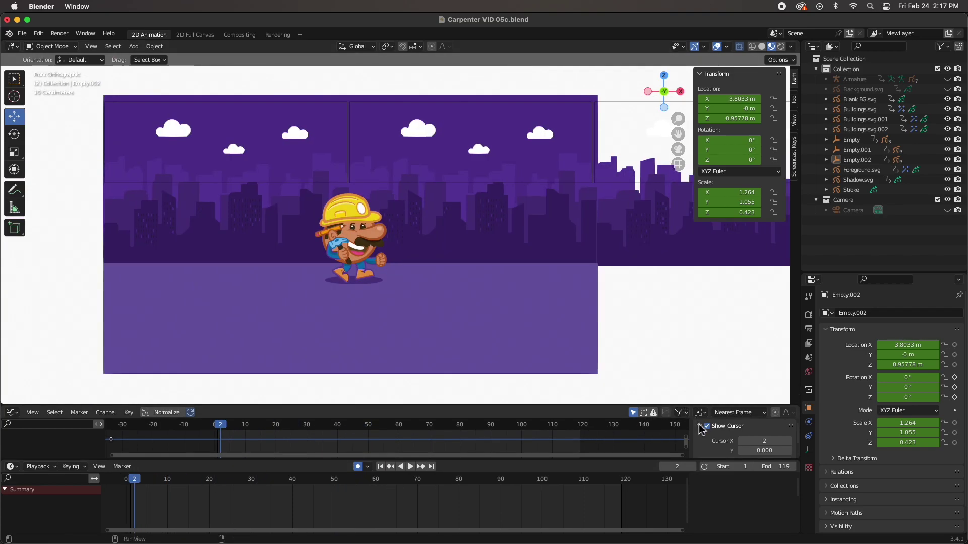
pyautogui.click(411, 467)
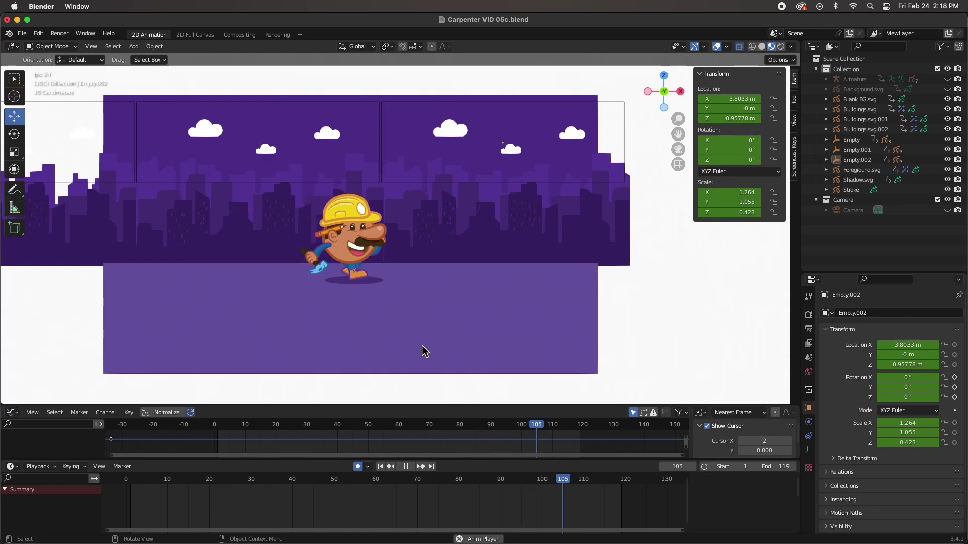
pyautogui.click(406, 467)
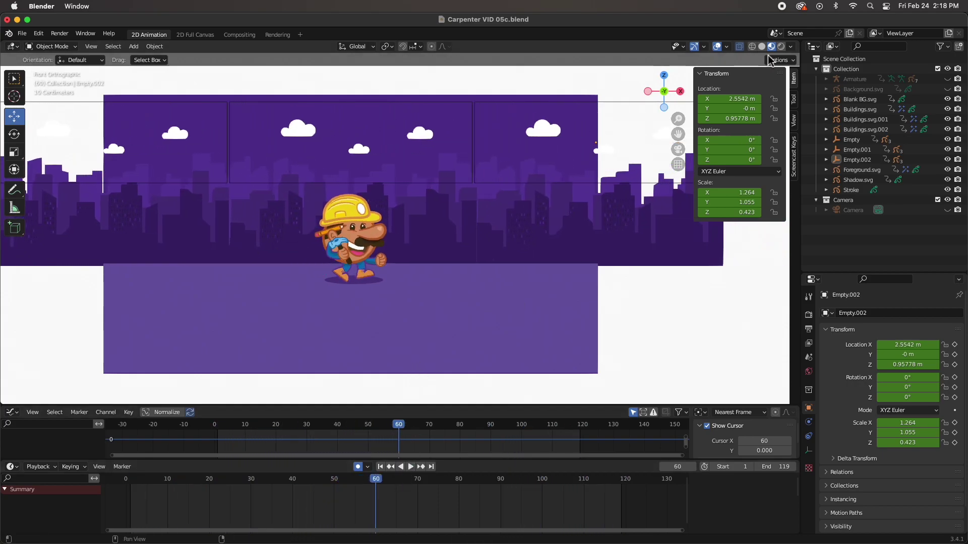
# Switch the viewport to Rendered shading in camera view and play the animation to check the blurred background.
pyautogui.click(781, 46)
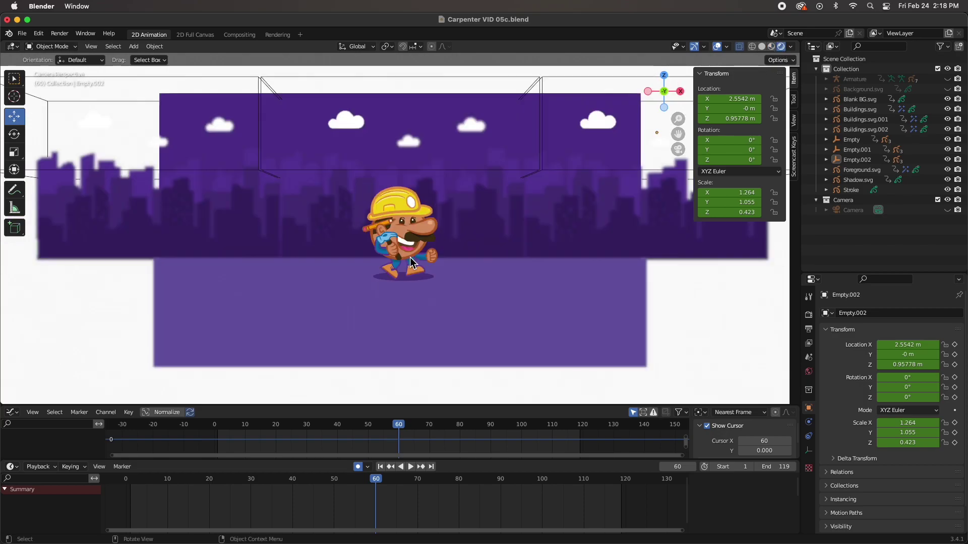
pyautogui.press('KP_0')
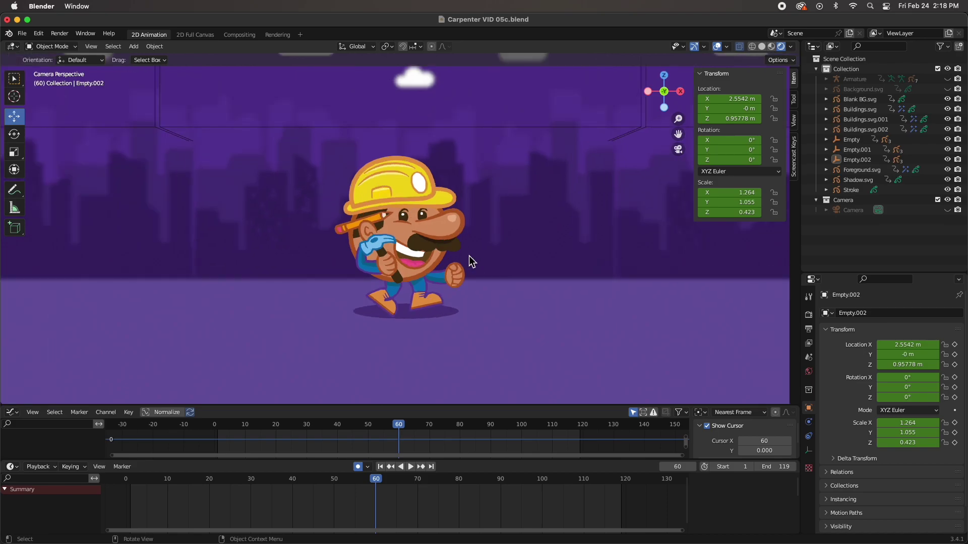
pyautogui.press('Home')
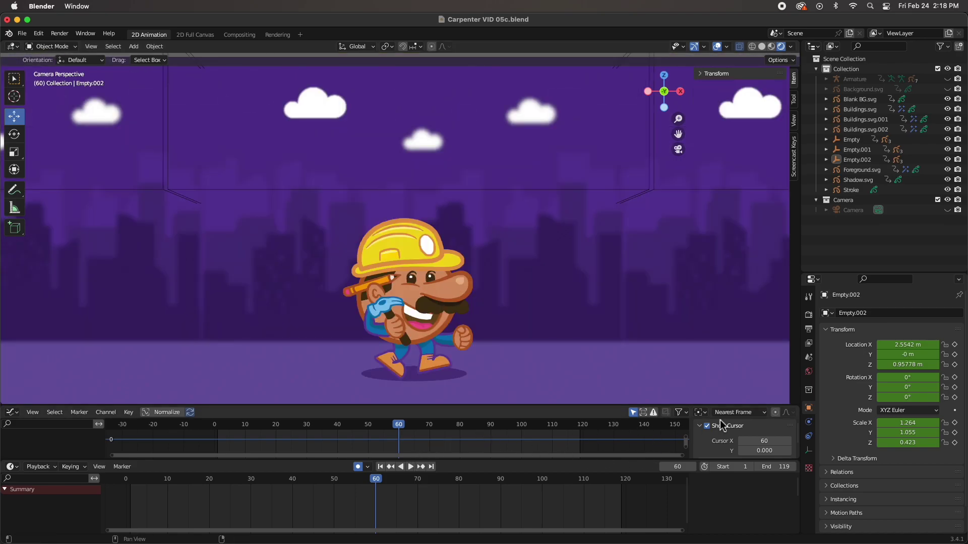
pyautogui.press('space')
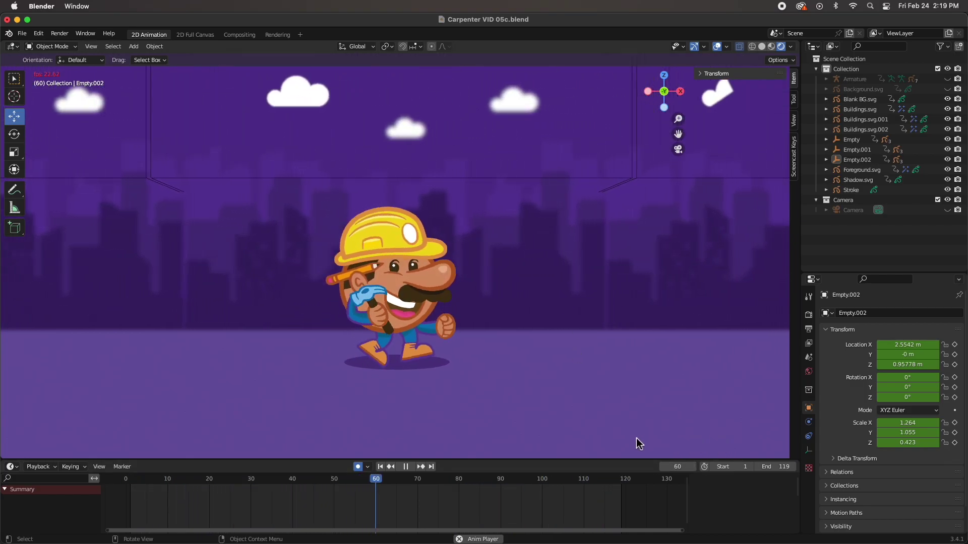
pyautogui.press('space')
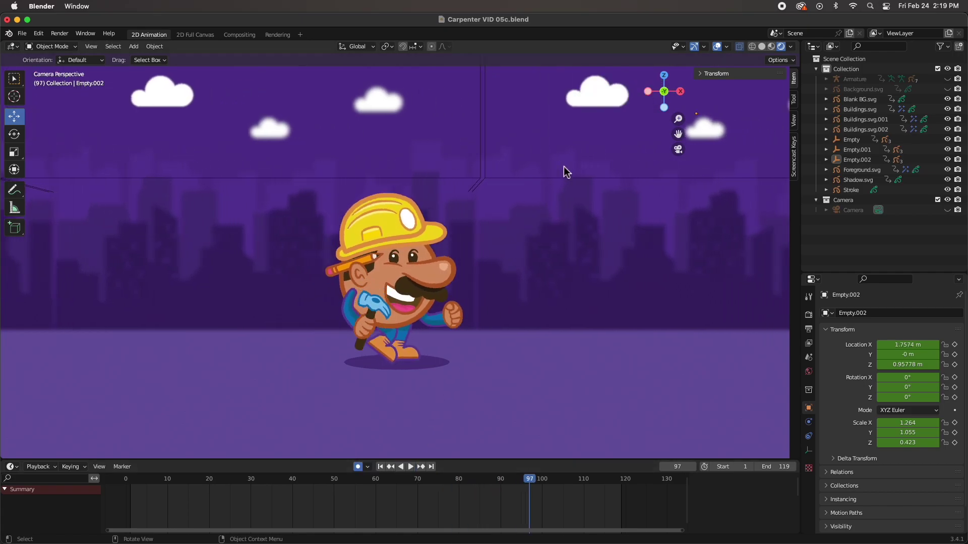
# Select an upper cloud and examine the depth of the scene's layers from an angled view and in playback.
pyautogui.click(598, 102)
pyautogui.moveTo(630, 245); pyautogui.dragTo(562, 304, button='middle')
pyautogui.moveTo(562, 274); pyautogui.dragTo(558, 274, button='middle')
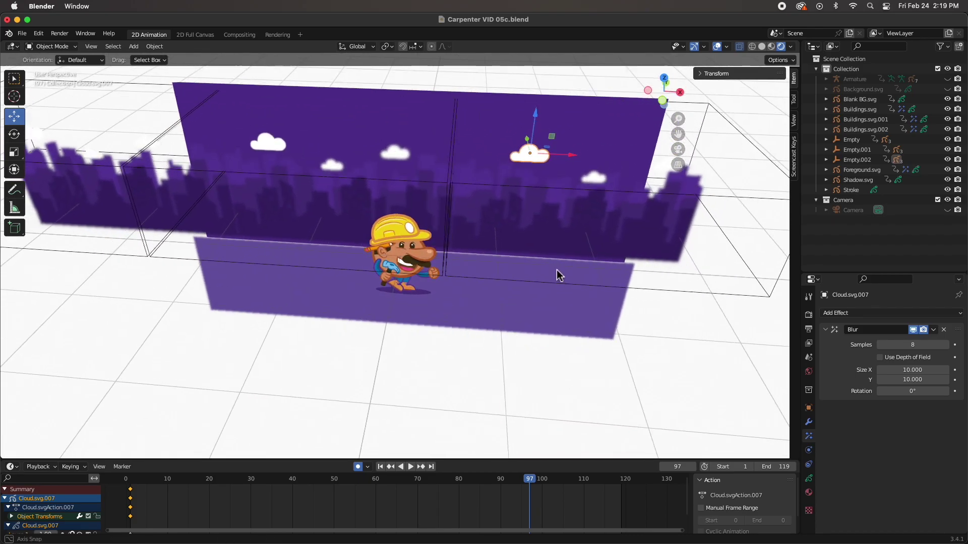
pyautogui.scroll(2, 556, 268)
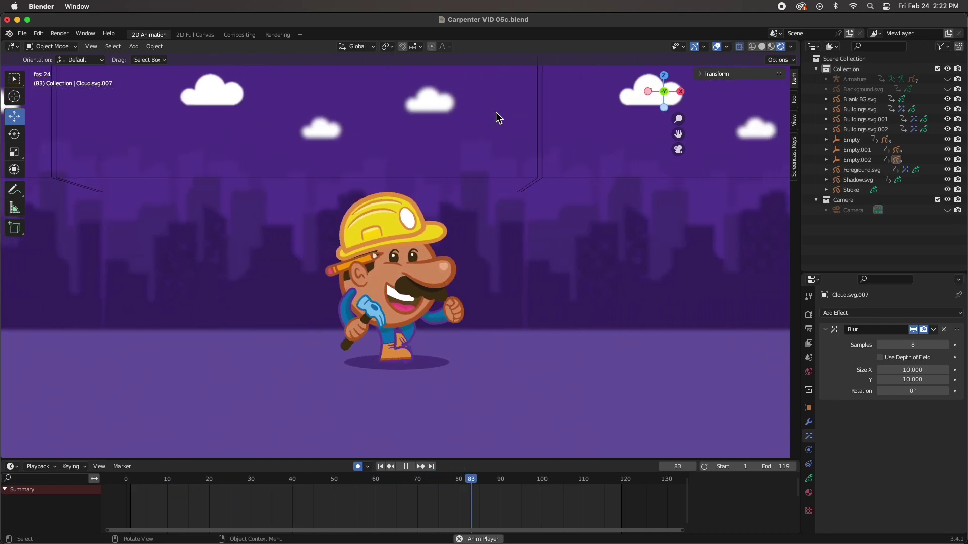
pyautogui.press('space')
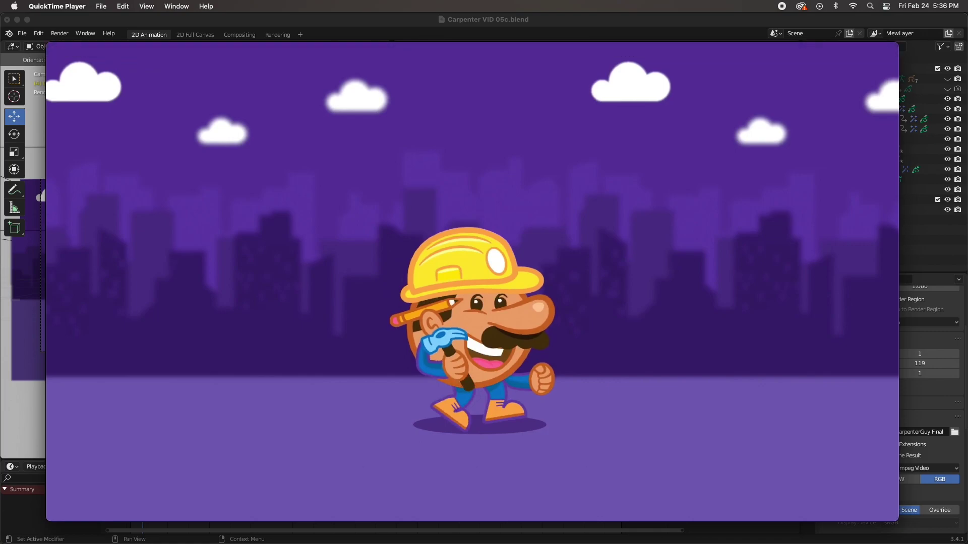
# In QuickTime Player, turn on looping for the rendered video CarpenterGuy Final0001-0119.mp4 and play it.
pyautogui.moveTo(484, 489)
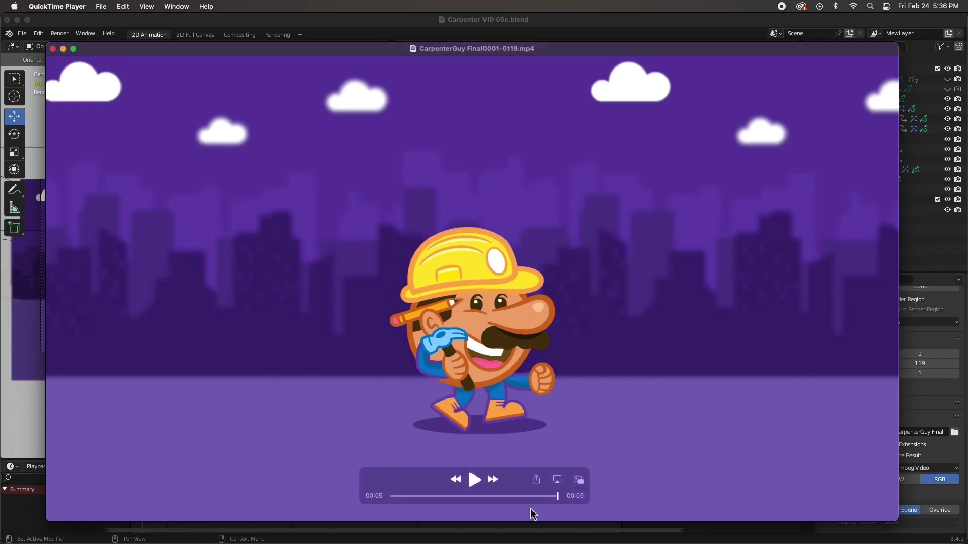
pyautogui.click(146, 6)
pyautogui.click(155, 254)
pyautogui.click(474, 480)
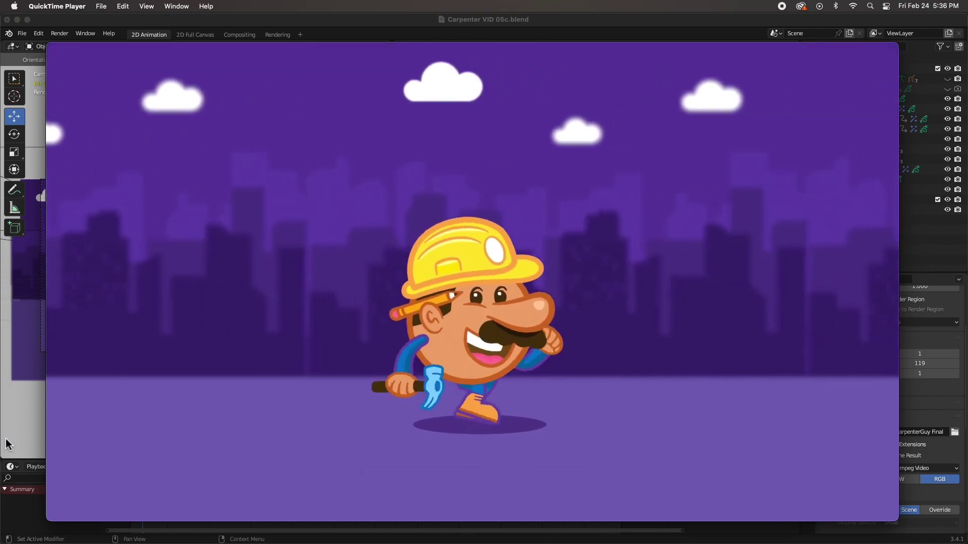